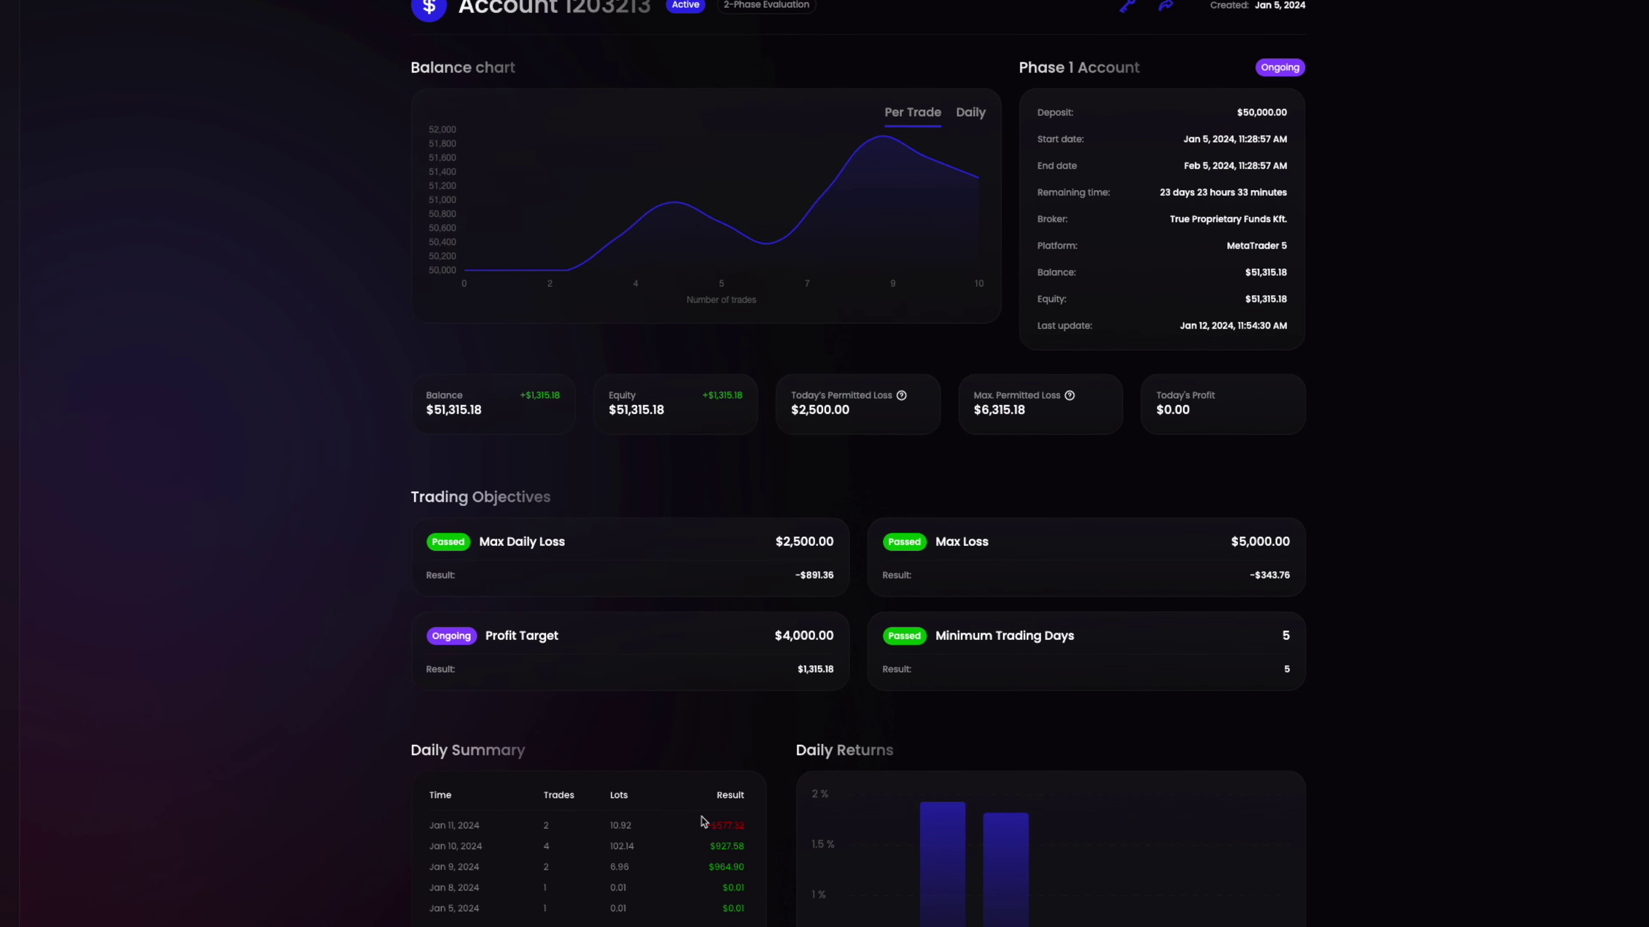
Step: Review the trading account's balance chart, trading objectives, daily summary and daily returns
scroll(702, 822, "down", 1)
scroll(706, 807, "down", 1)
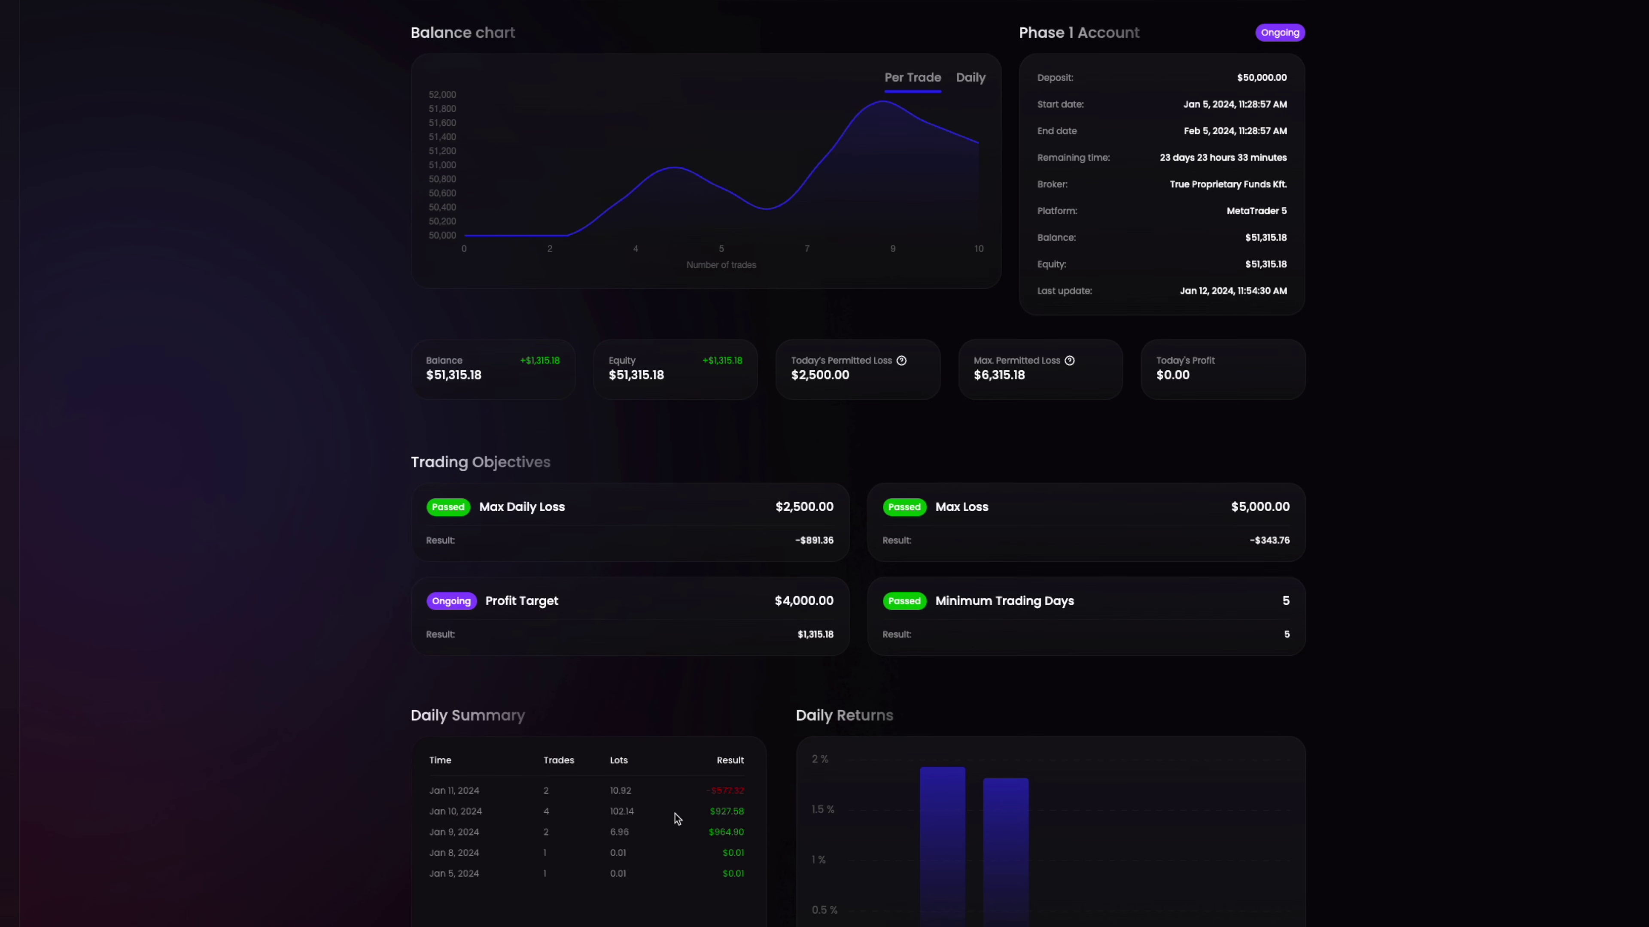
scroll(702, 812, "down", 10)
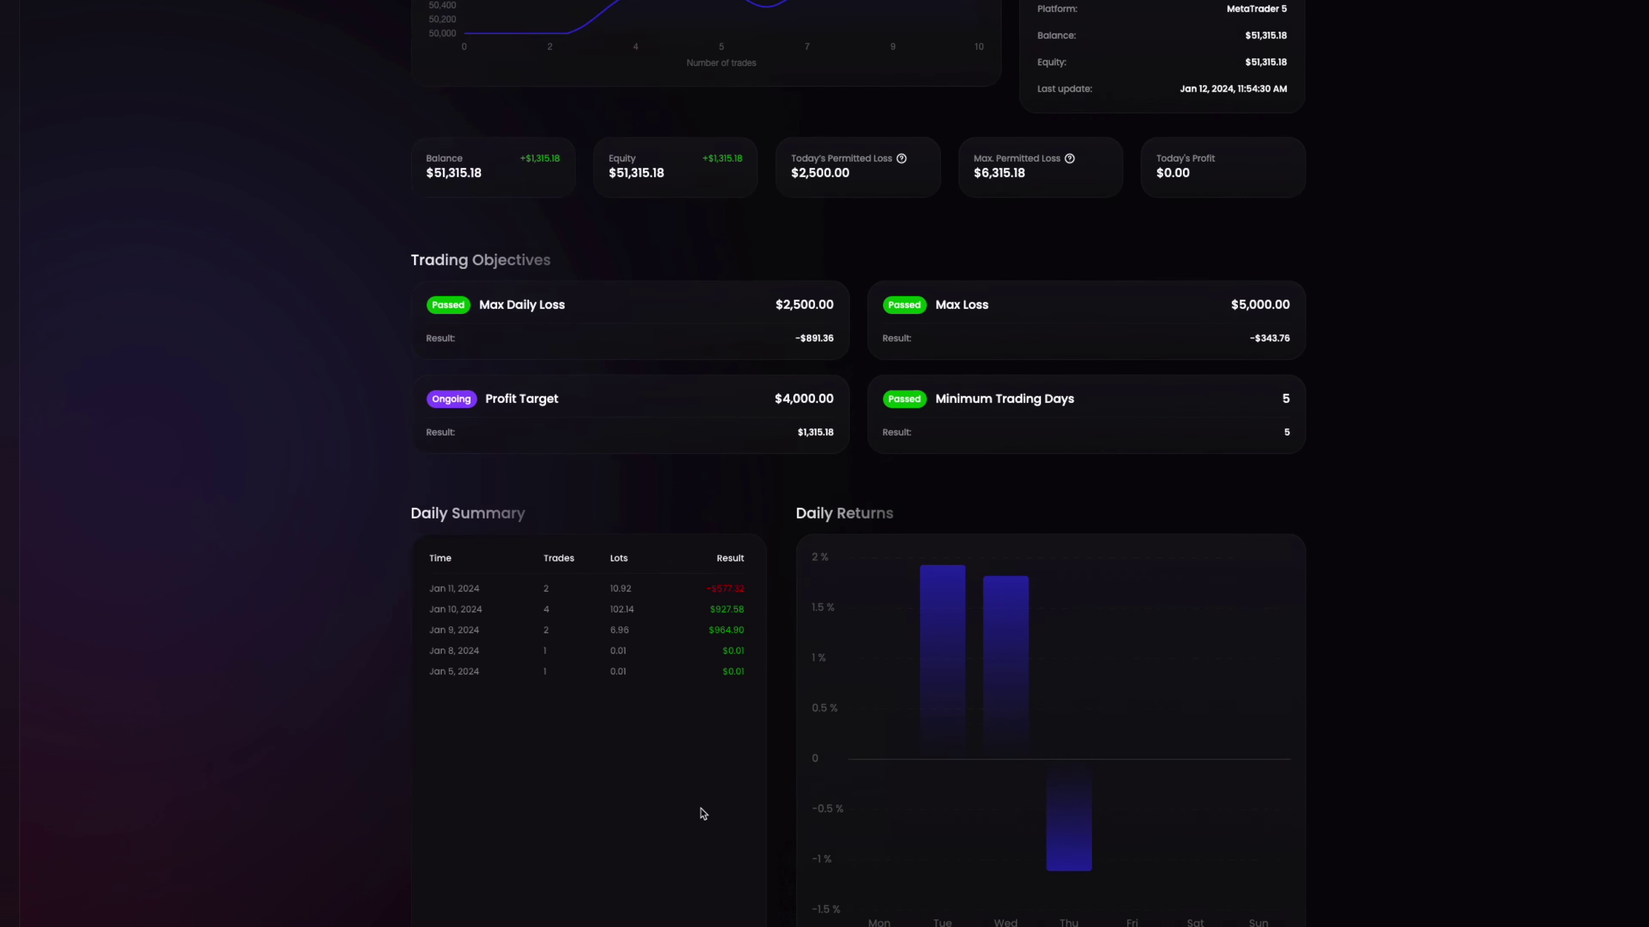
scroll(701, 812, "down", 5)
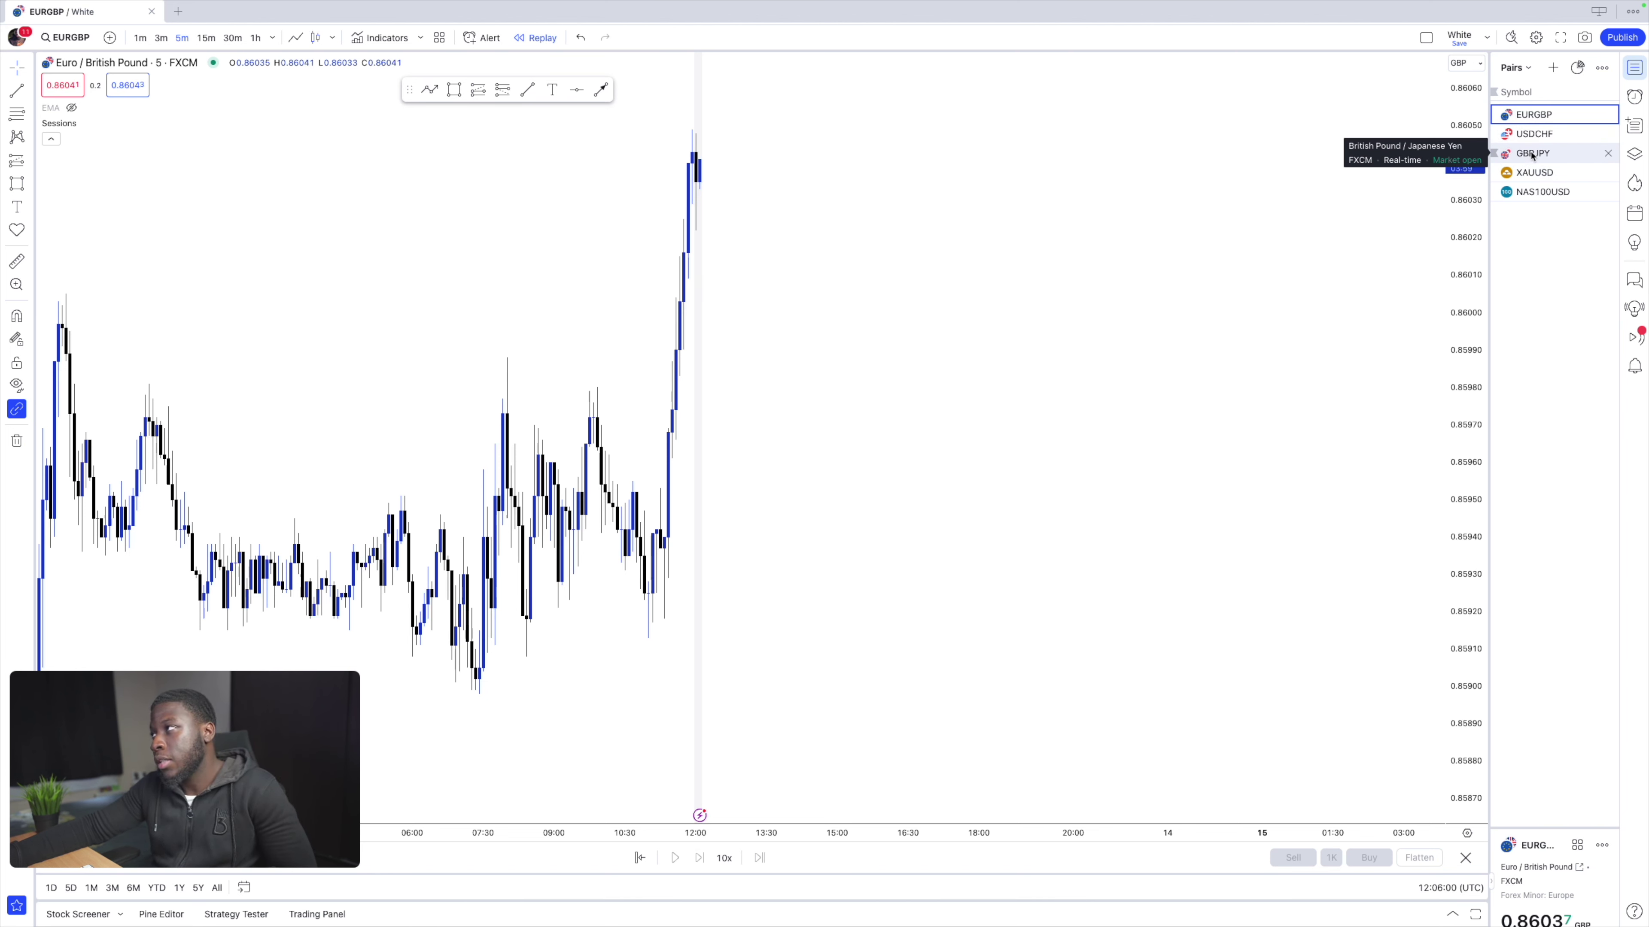
Step: Examine recent price action on the EURGBP and USDCHF five-minute charts
left_click(1532, 155)
left_click(1536, 115)
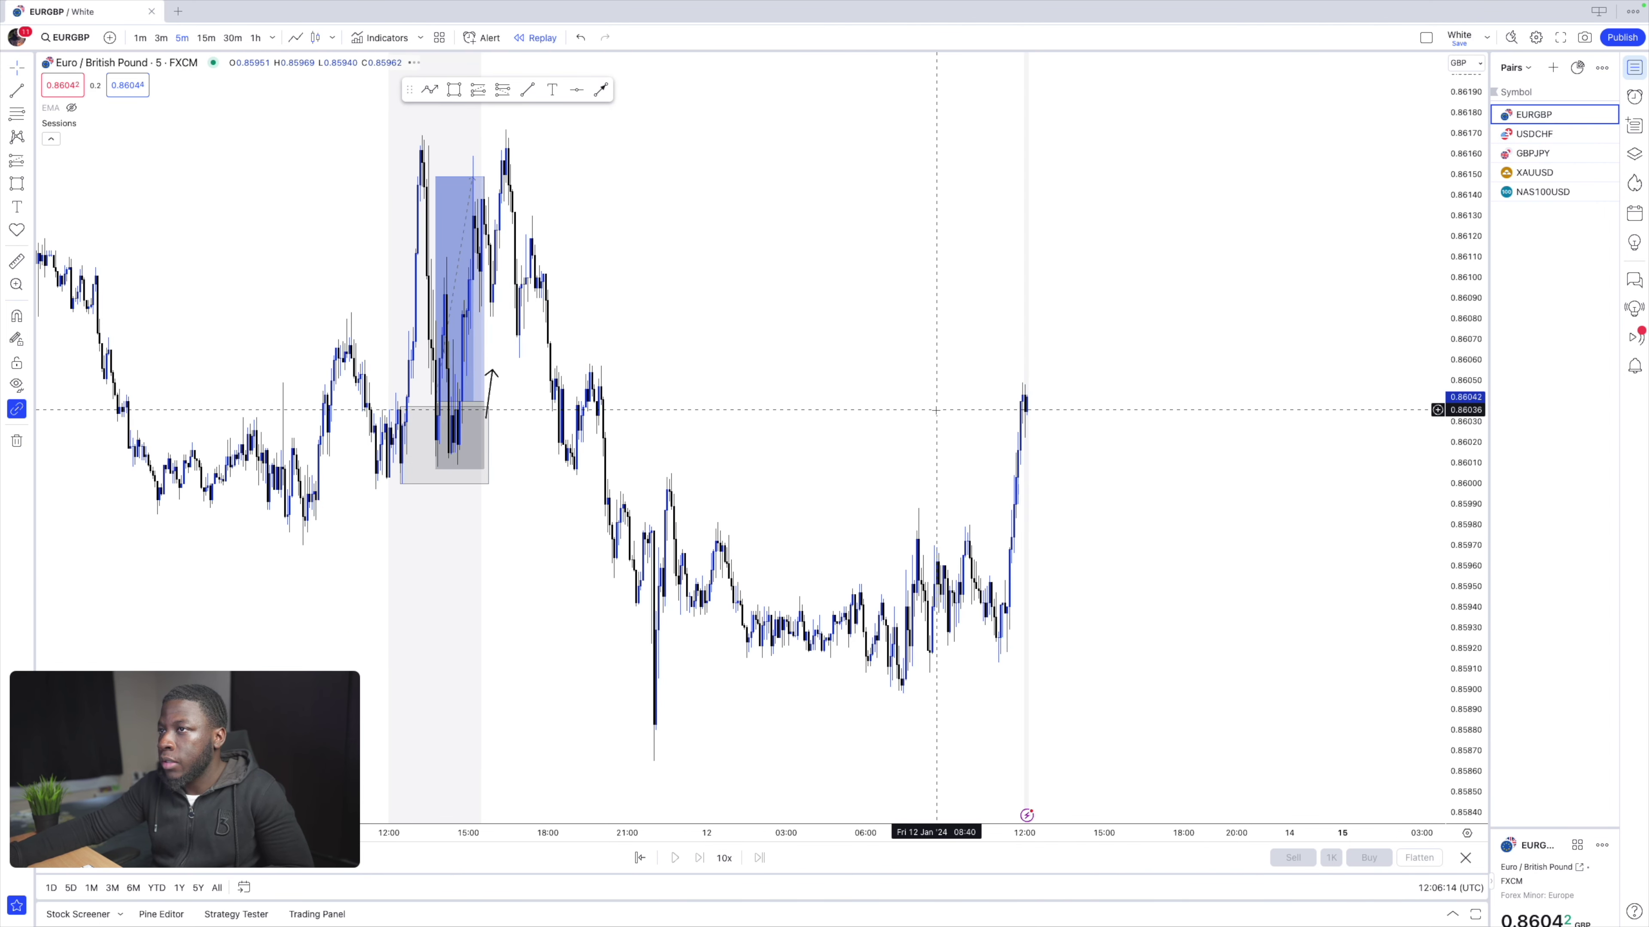
left_click(1512, 134)
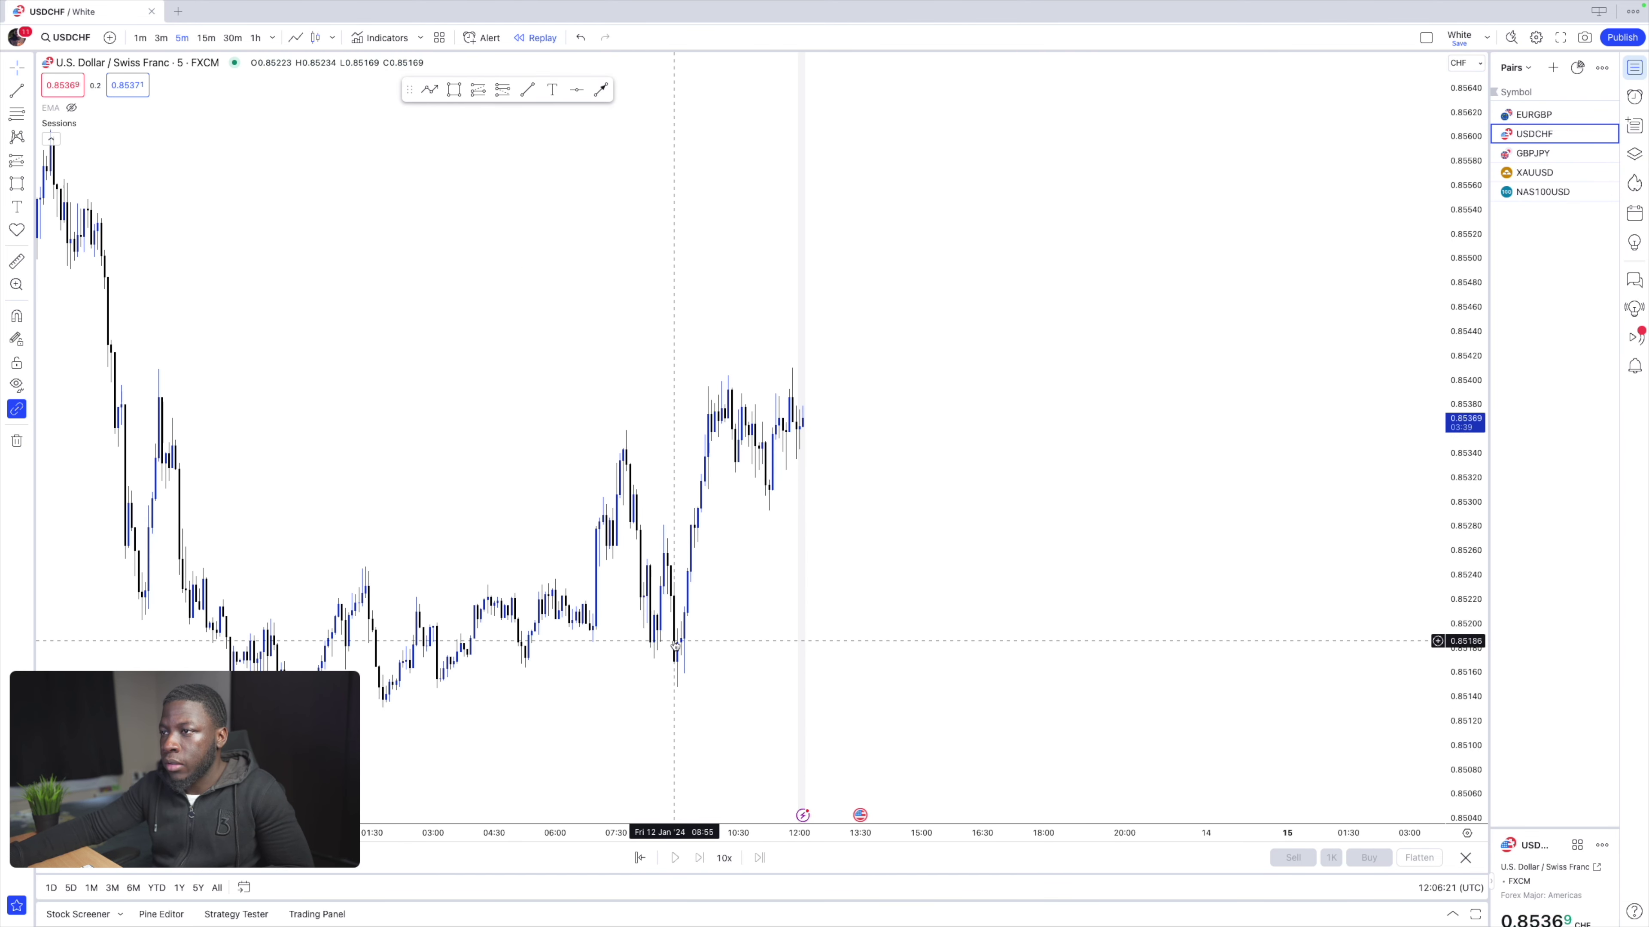
scroll(892, 508, "up", 2)
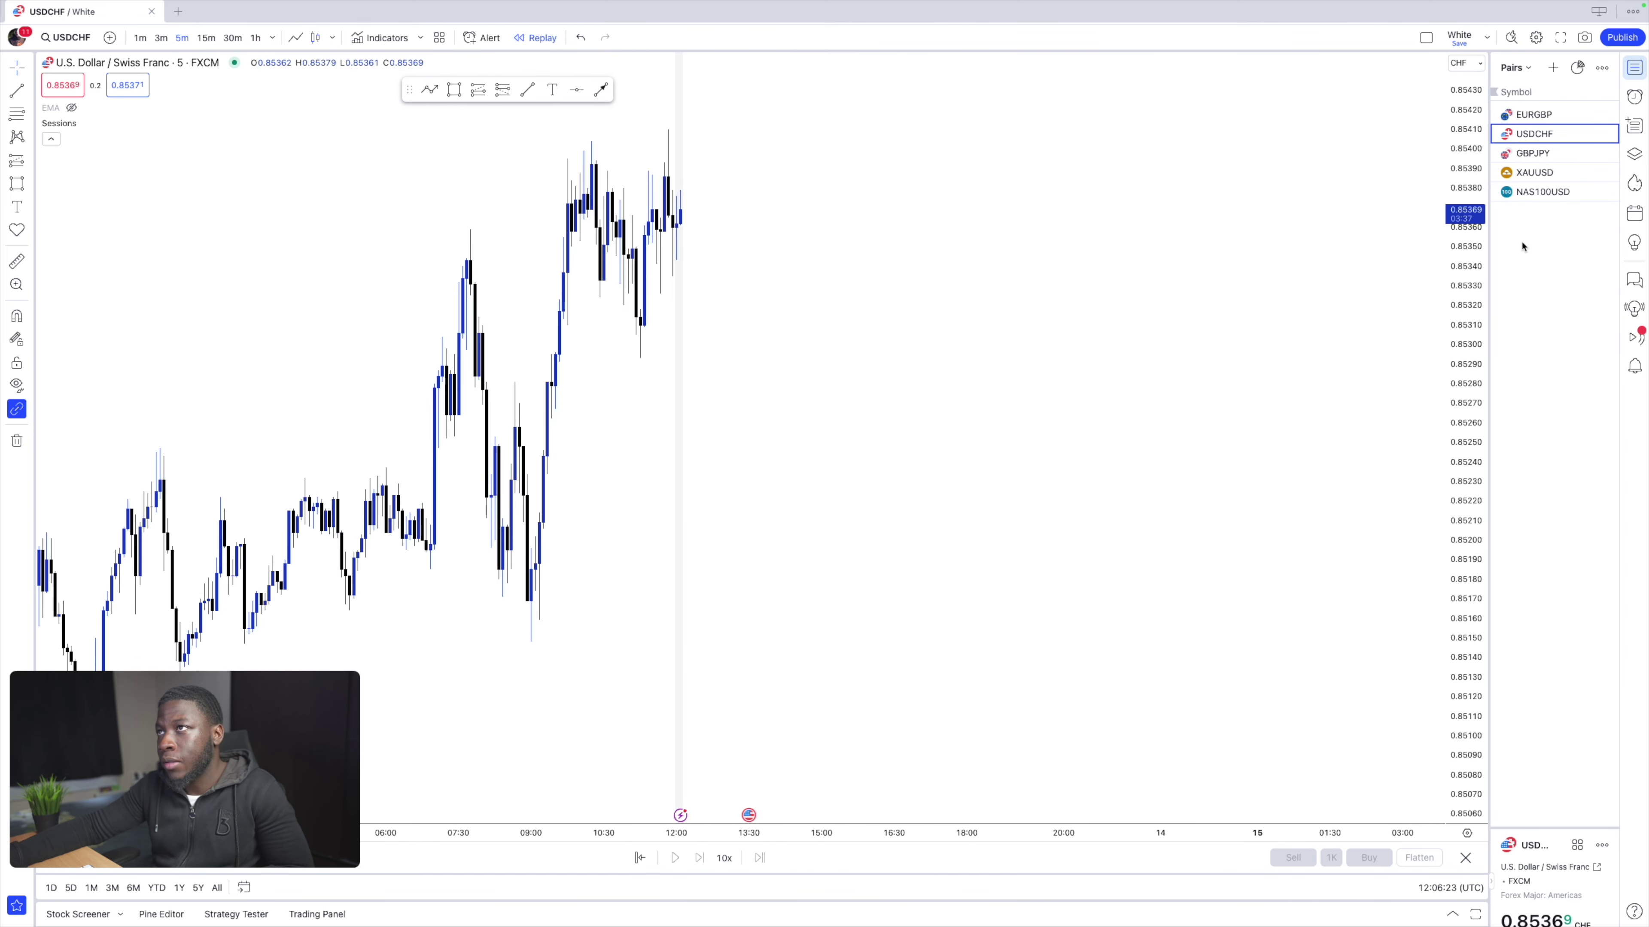
Step: On the GBPJPY five-minute chart, draw a rectangle zone from about 184.84 to 184.92 in the latest sell-off
left_click(1581, 153)
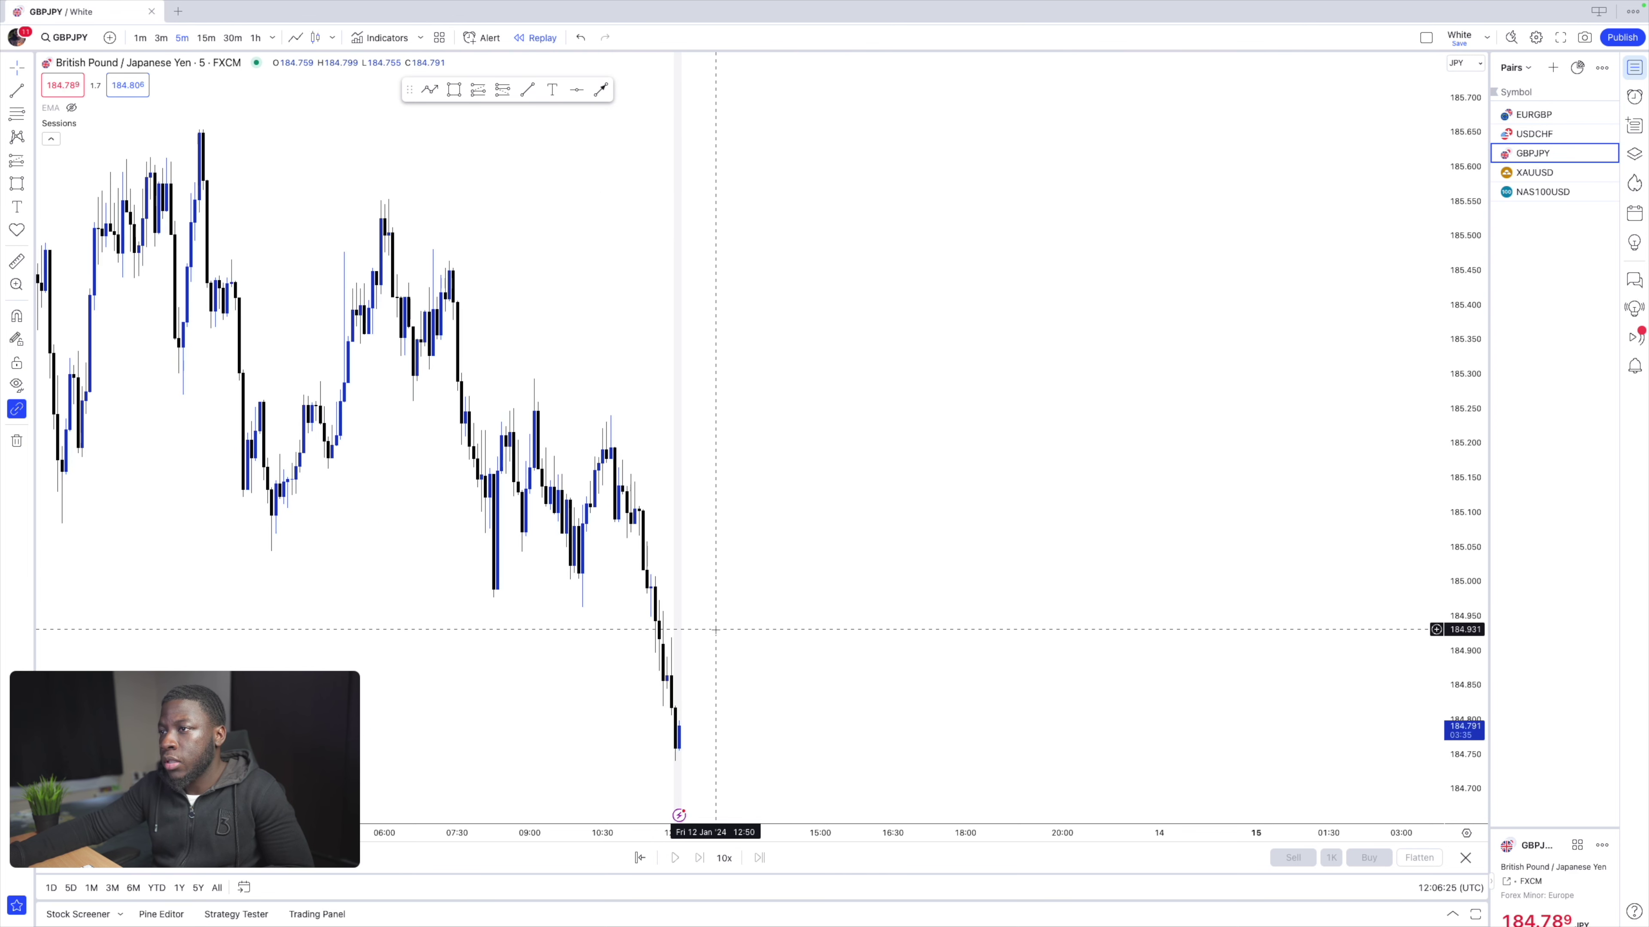
left_click_drag(740, 656, 783, 651)
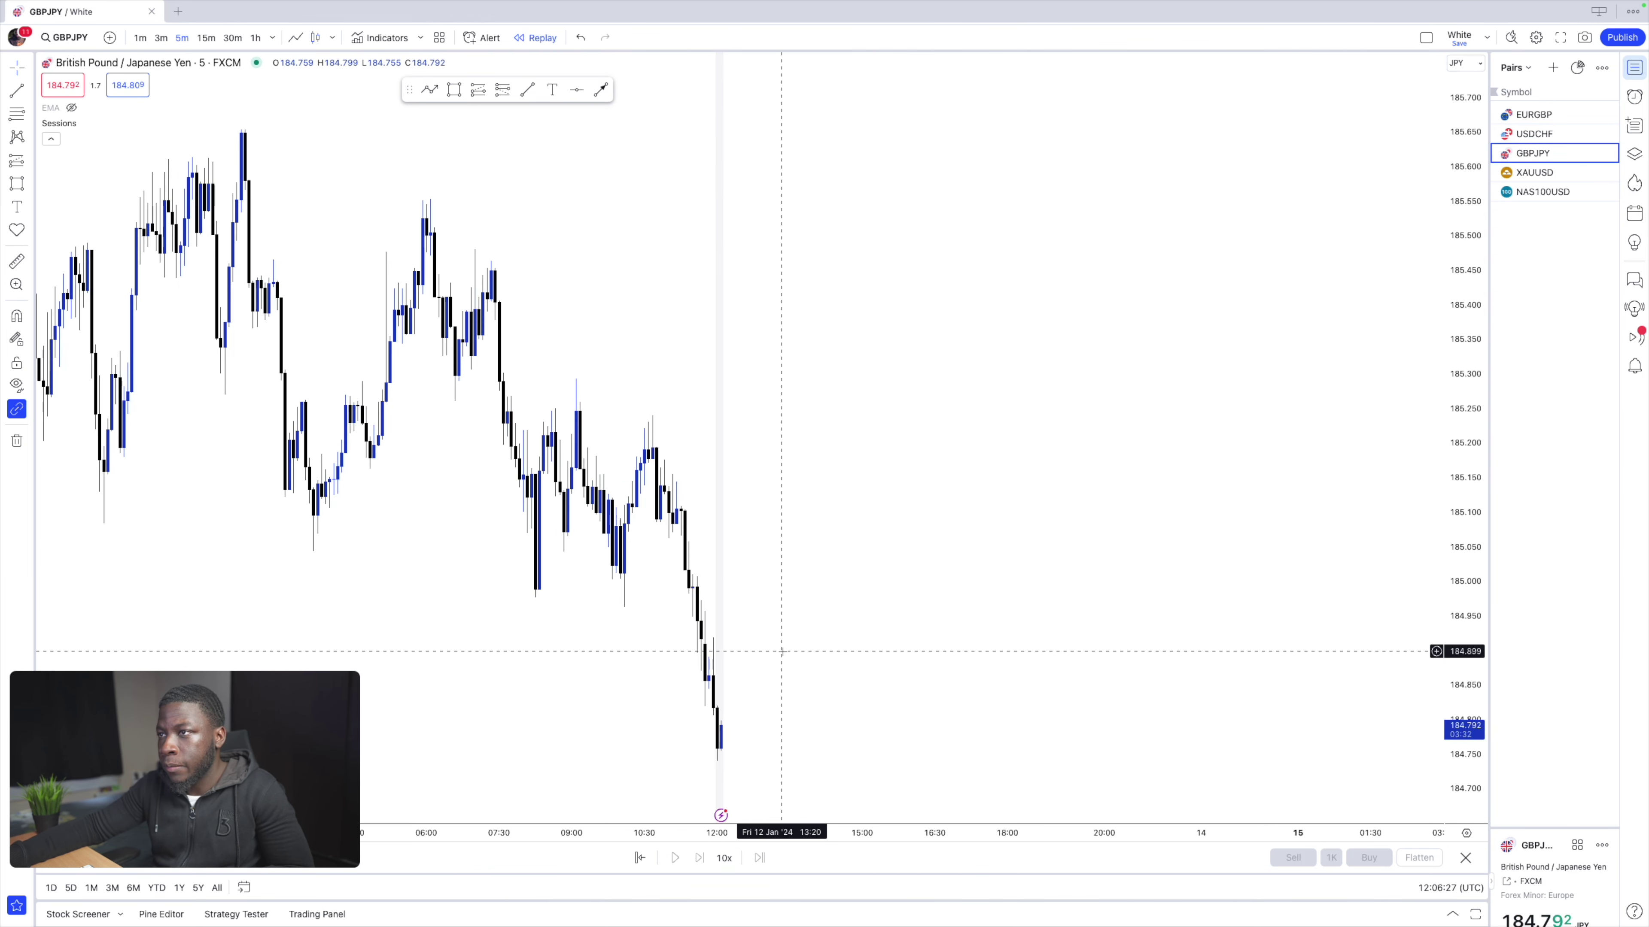
left_click_drag(1464, 733, 1464, 588)
left_click_drag(976, 428, 1039, 352)
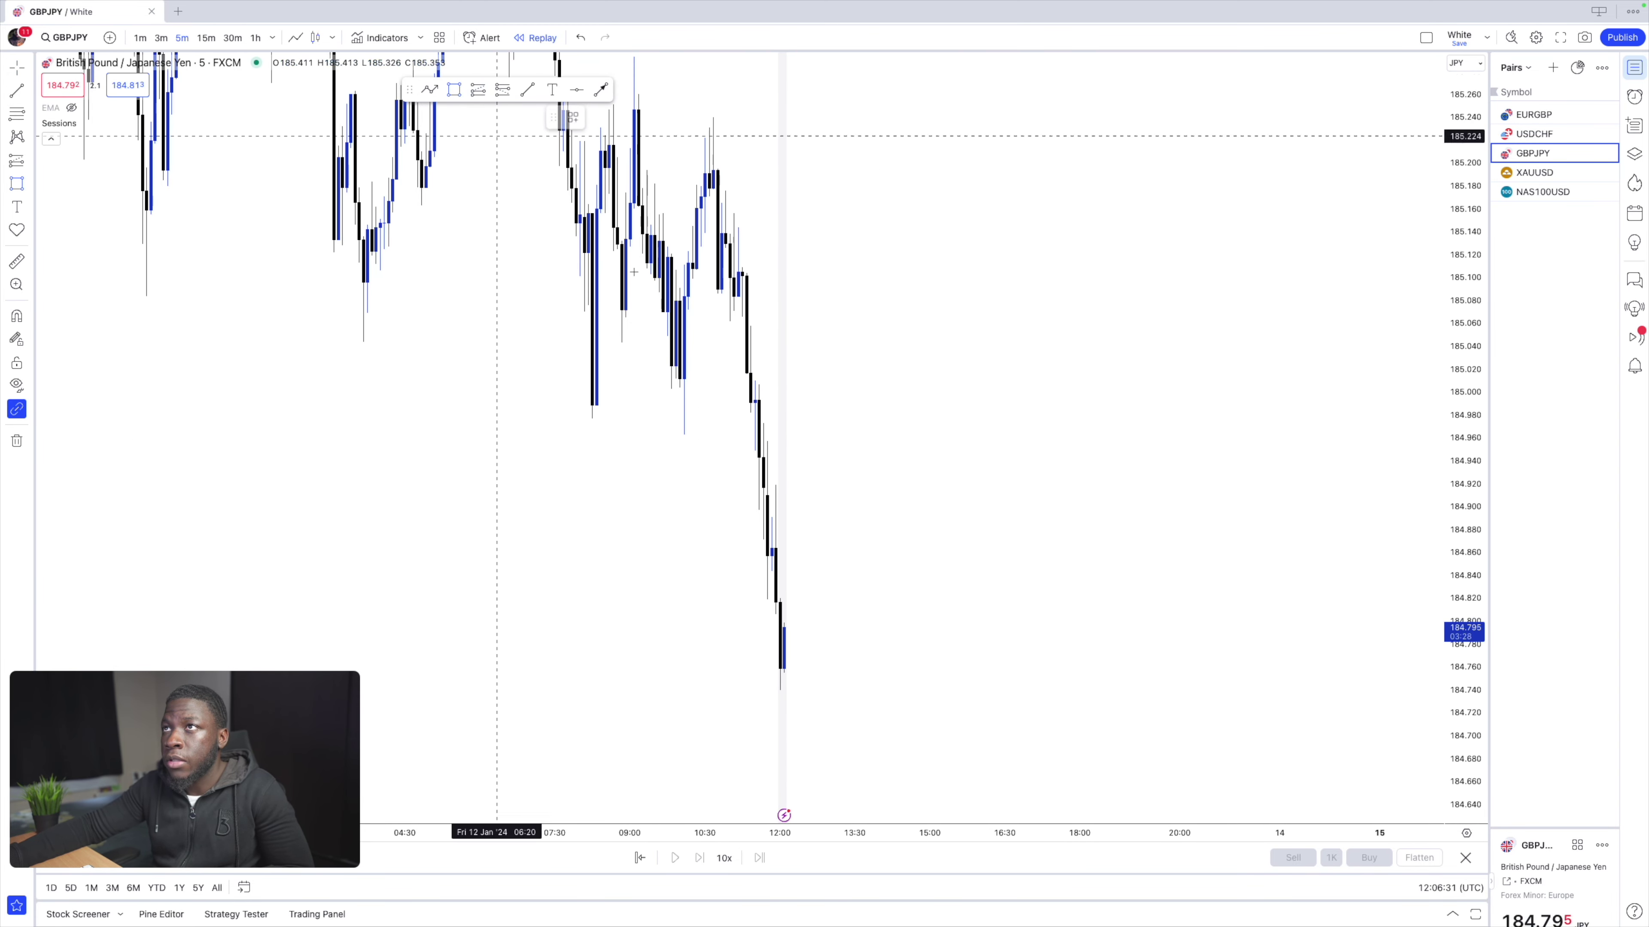
left_click_drag(772, 573, 904, 481)
Step: Mark a rectangle zone on XAUUSD and refine it on the five-minute chart to about 2044.1–2045.8, starting at 11:50
key("Down")
left_click(862, 383)
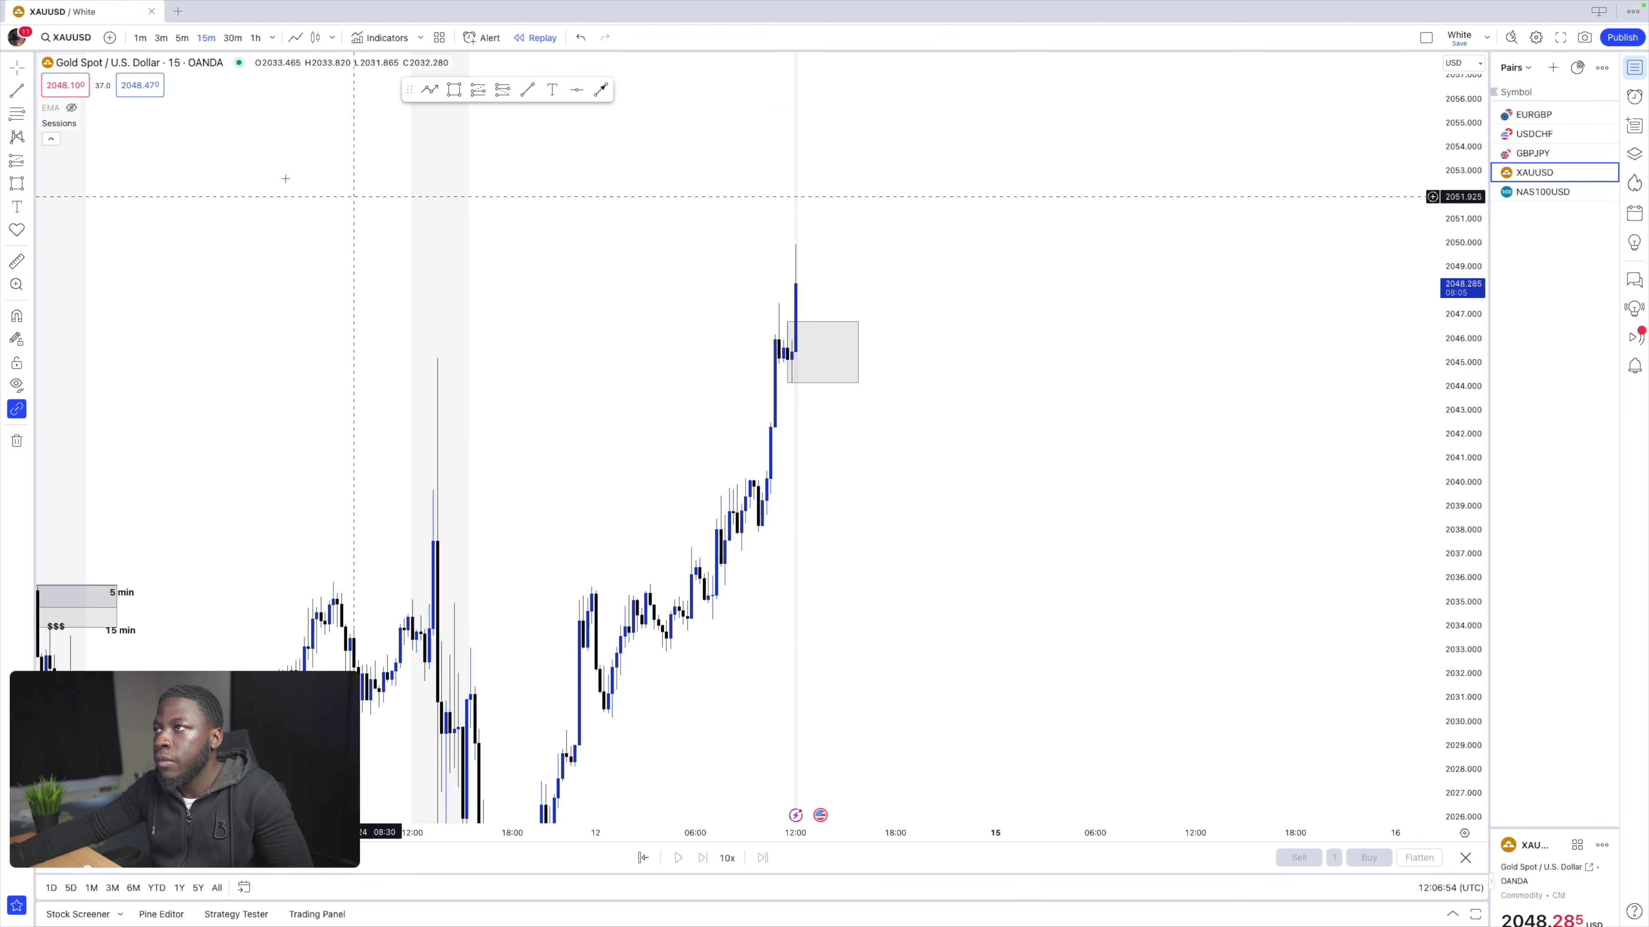
left_click(183, 40)
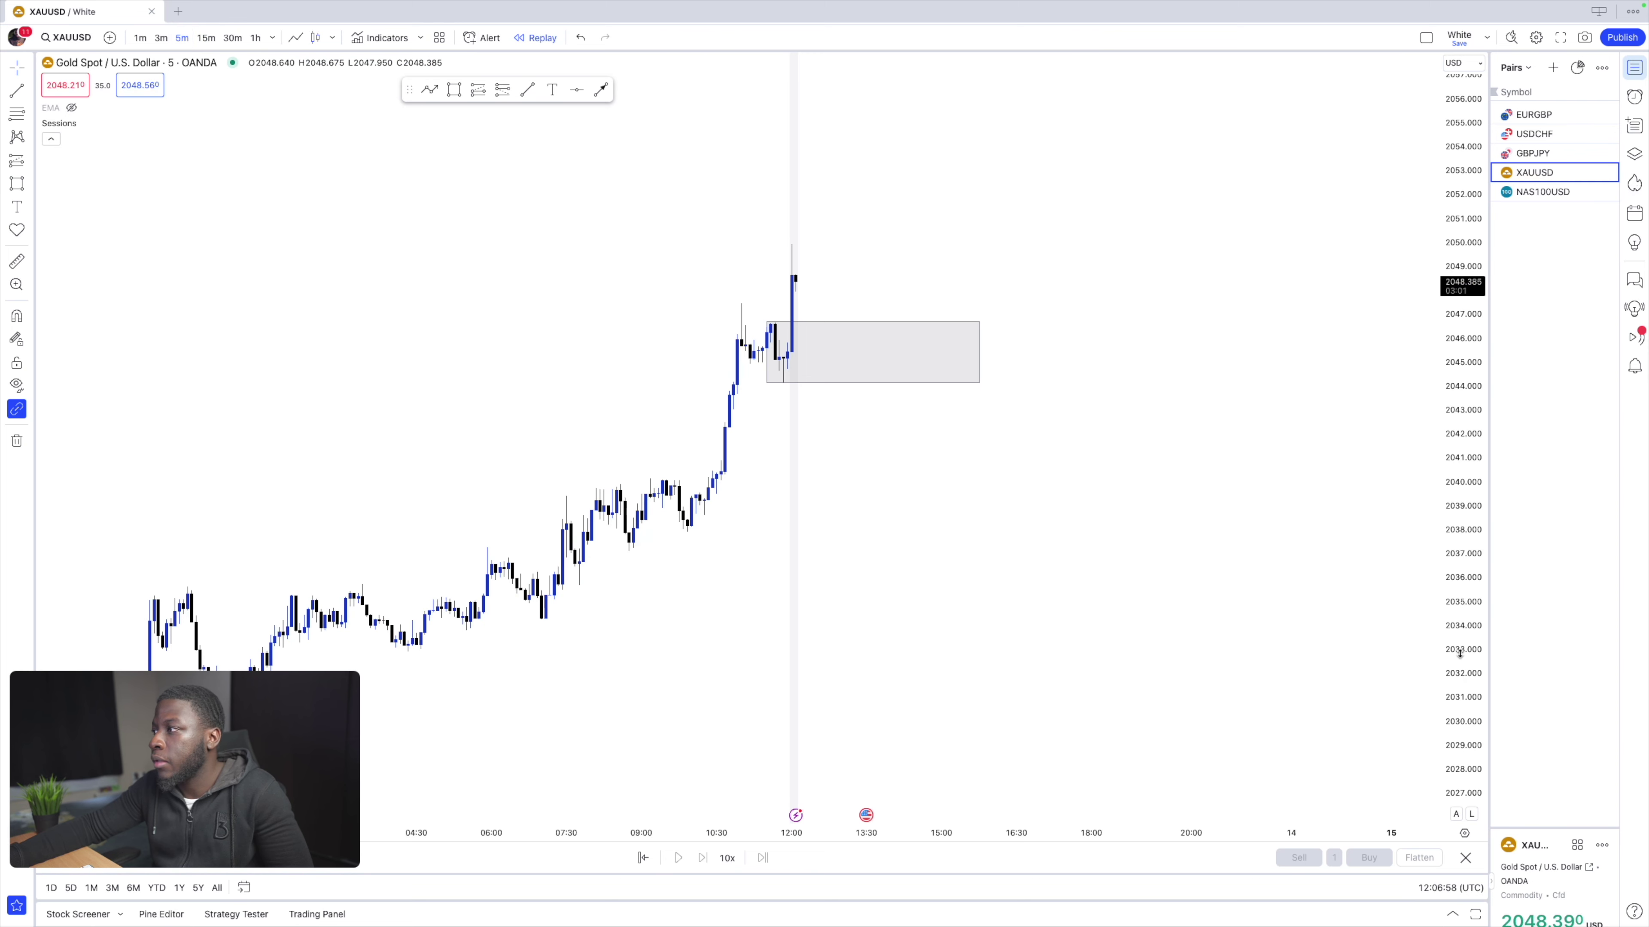
left_click_drag(1266, 305, 1235, 562)
scroll(1236, 563, "up", 3)
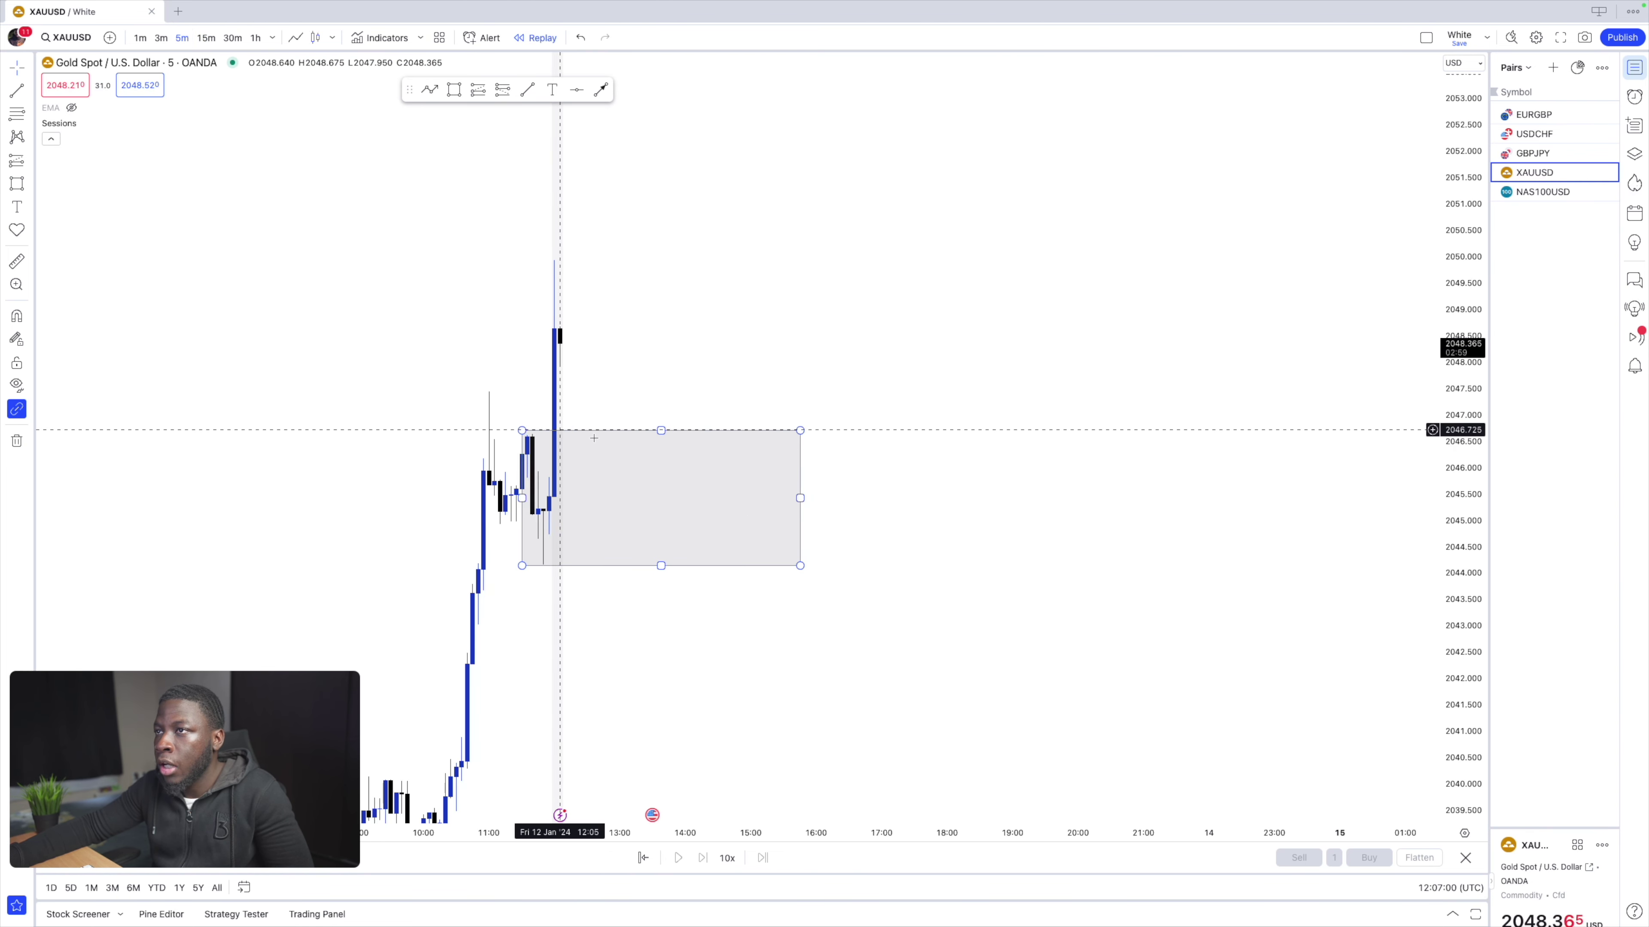
left_click_drag(660, 431, 660, 476)
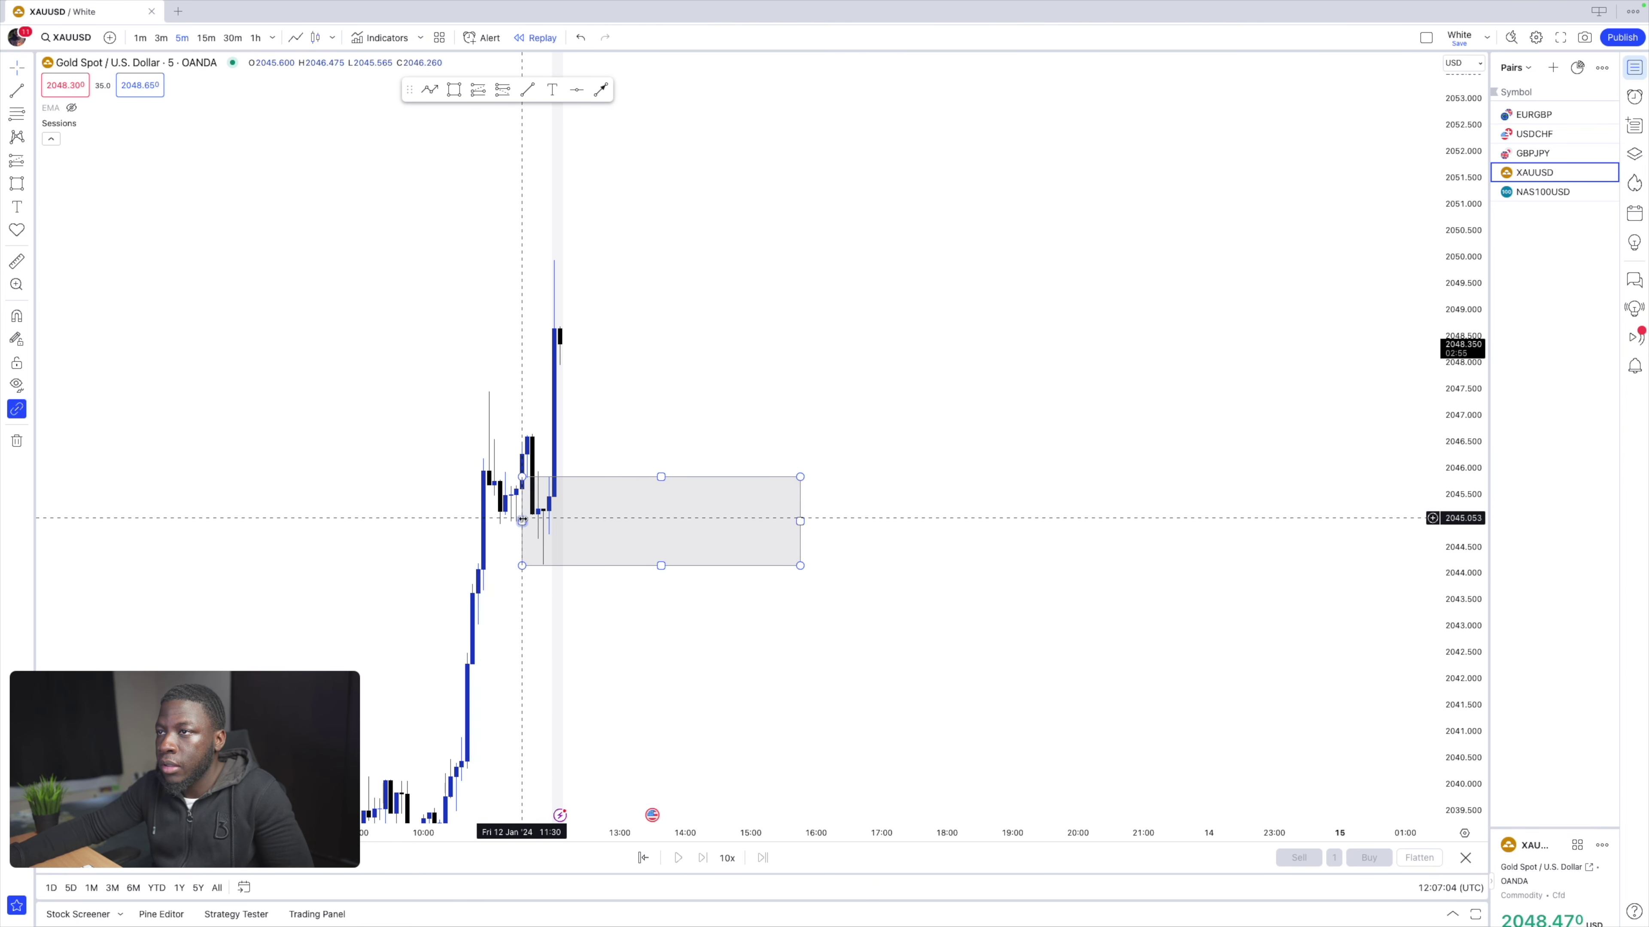
left_click_drag(522, 521, 543, 520)
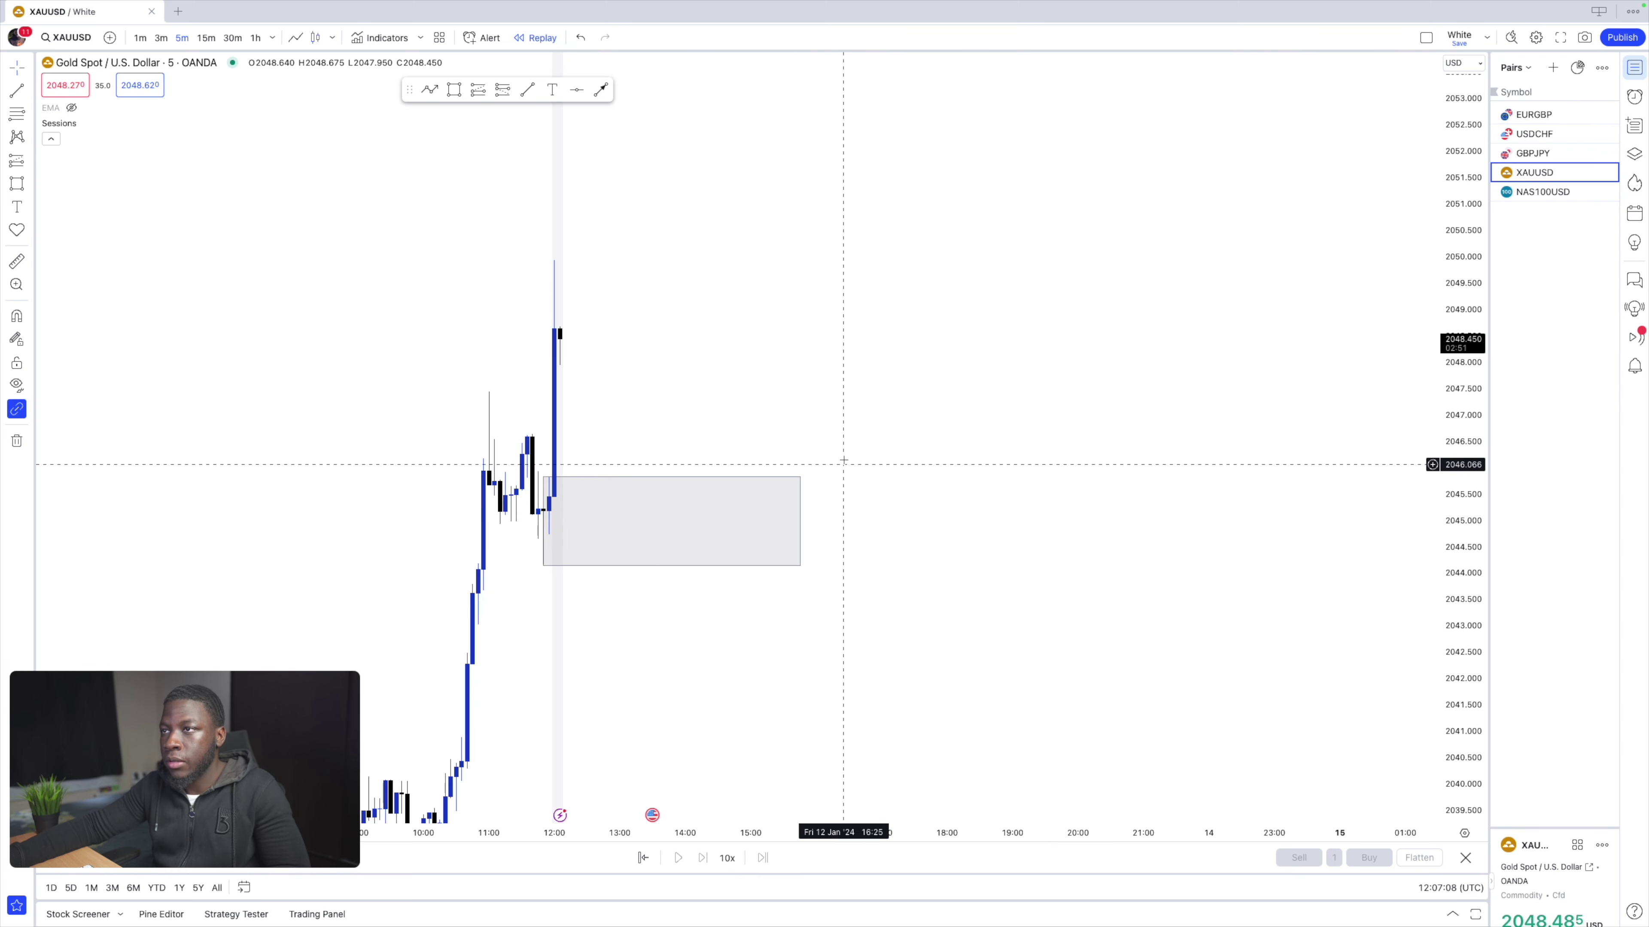
Step: Create a price alert on XAUUSD at 2046.615, just above the rectangle zone
right_click(845, 435)
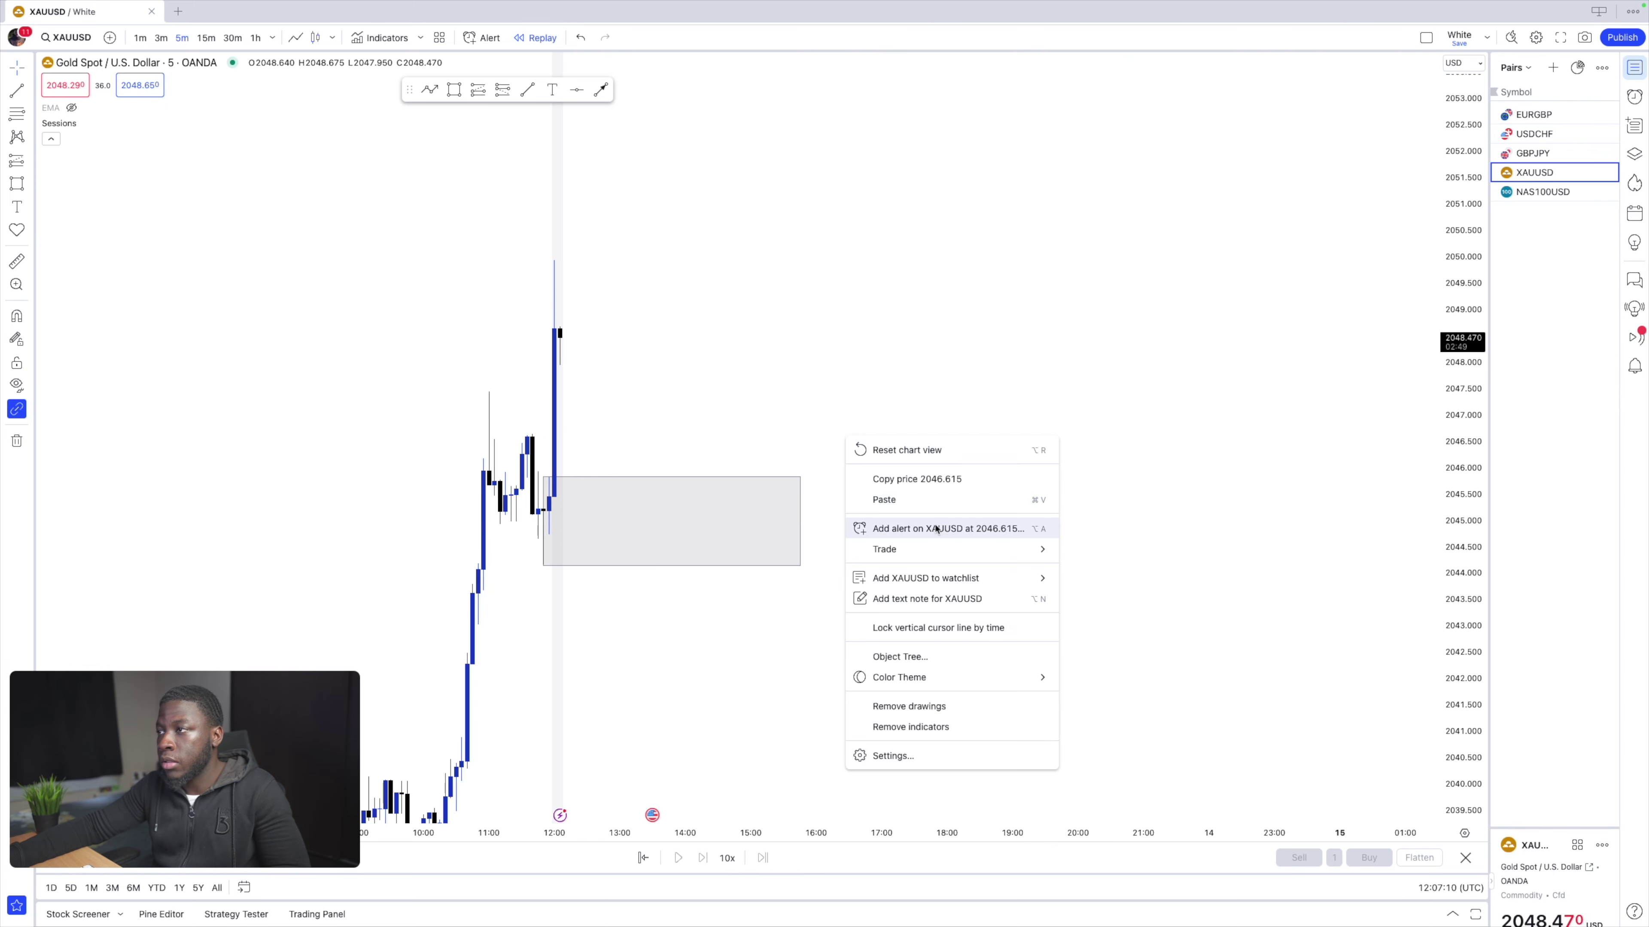
left_click(922, 528)
left_click(932, 692)
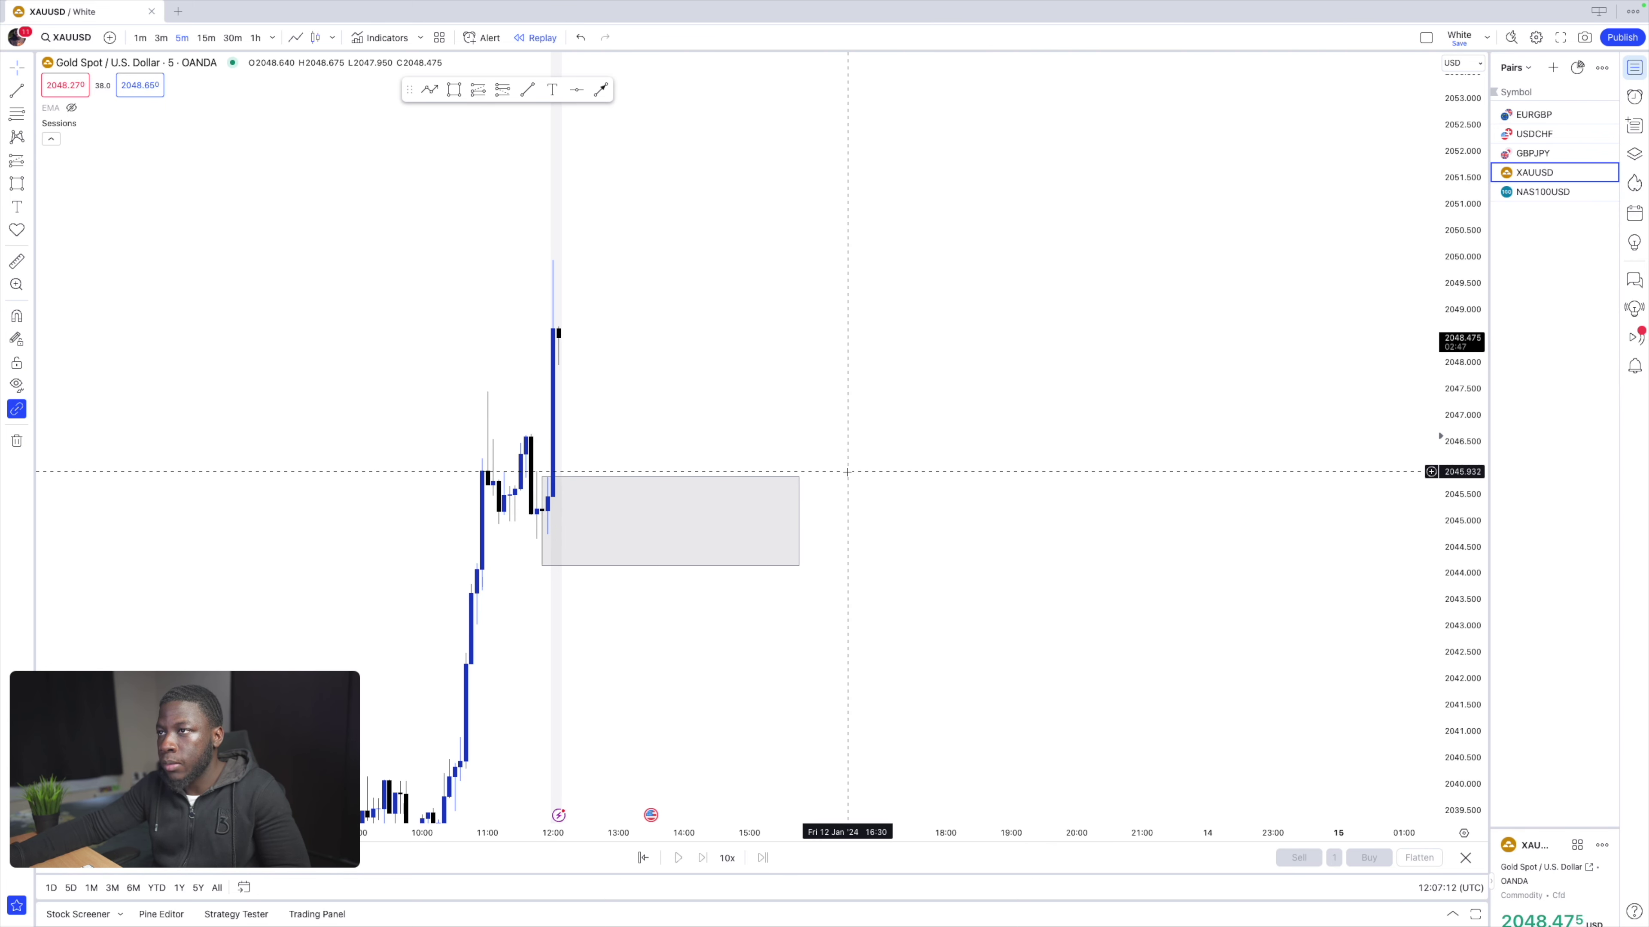
Step: On the NAS100USD five-minute chart, draw a rectangle zone from about 16780.5 to 16789.8, spanning 11:25 to 14:15
key("Down")
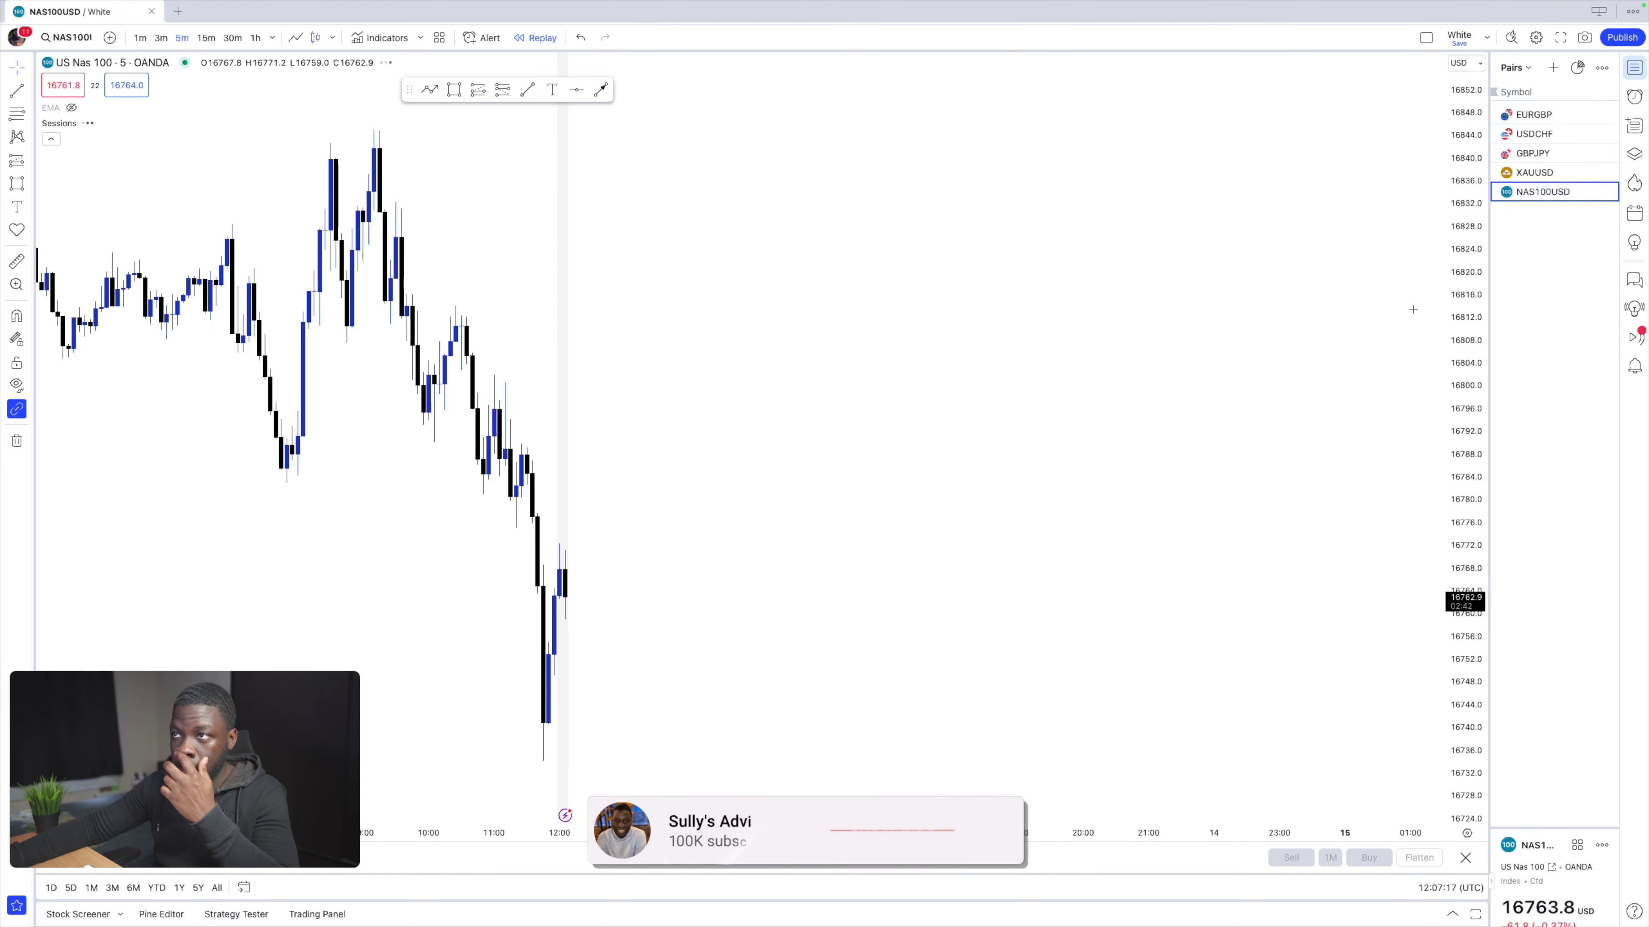
scroll(931, 420, "down", 1)
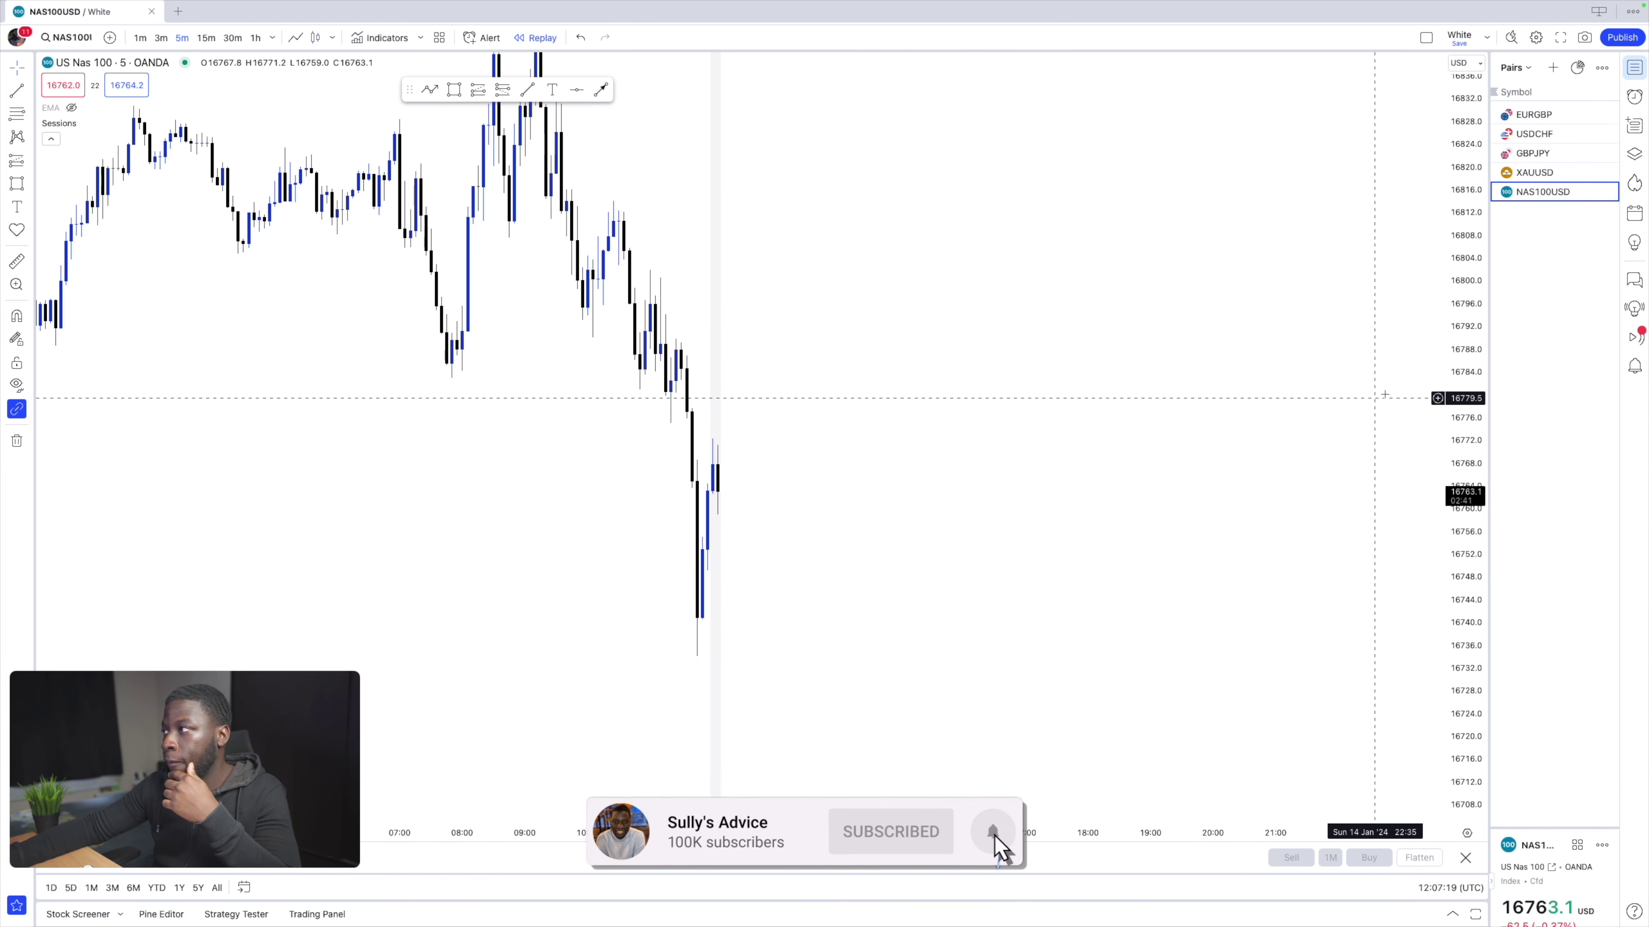
left_click_drag(1458, 358, 1460, 552)
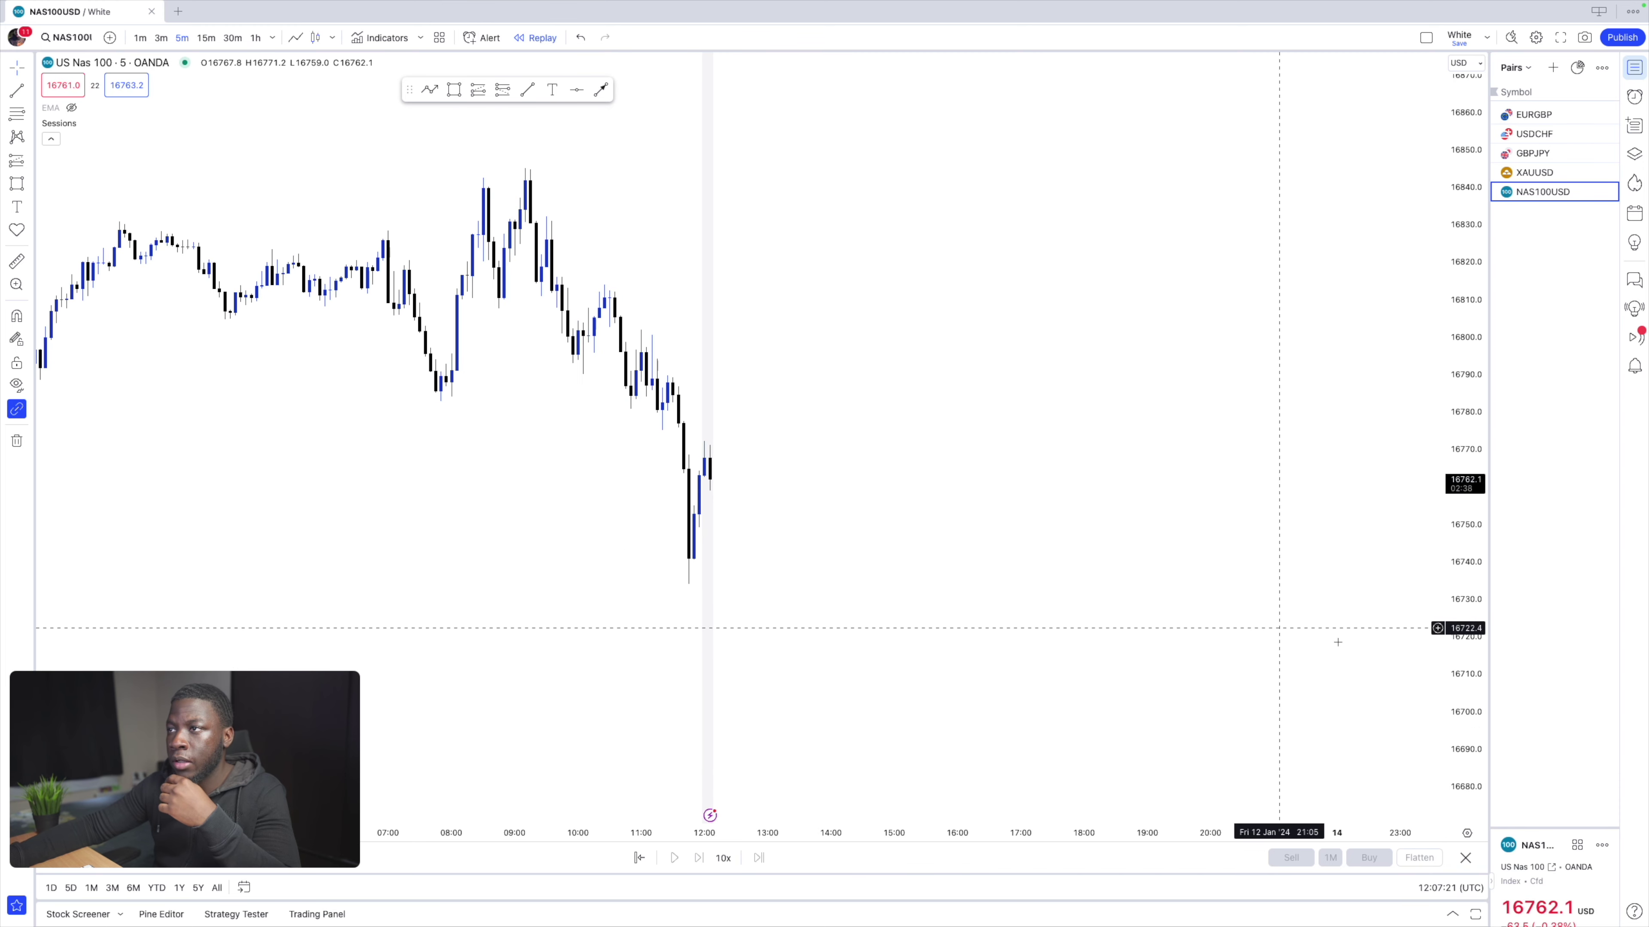
left_click_drag(1482, 674, 1482, 494)
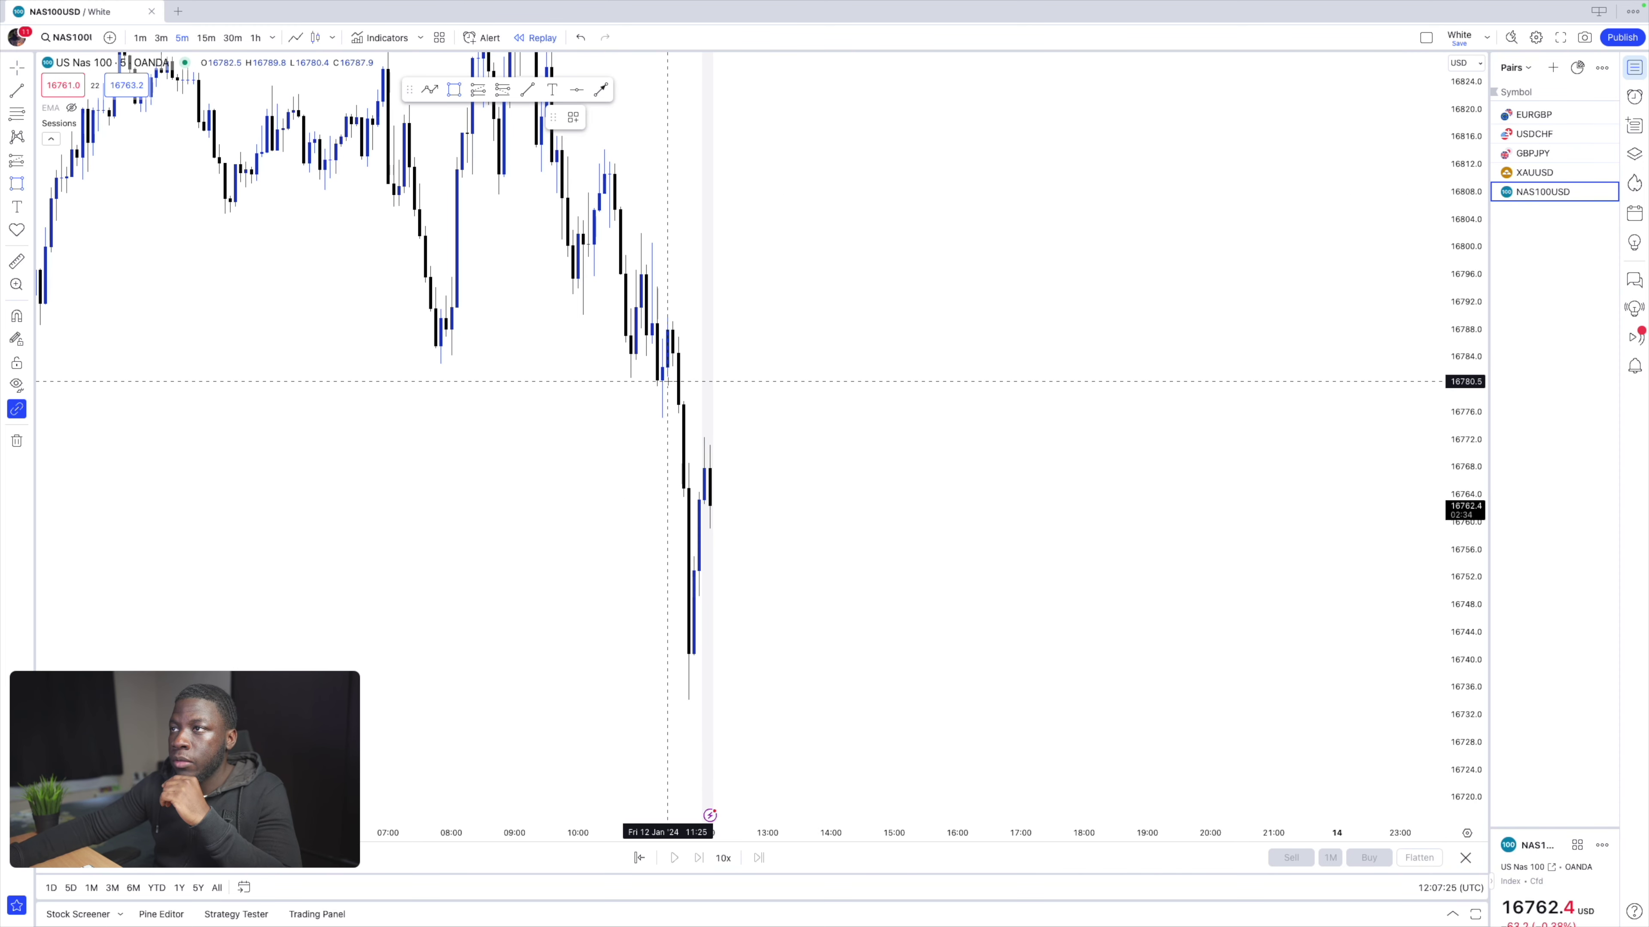
left_click_drag(667, 381, 768, 321)
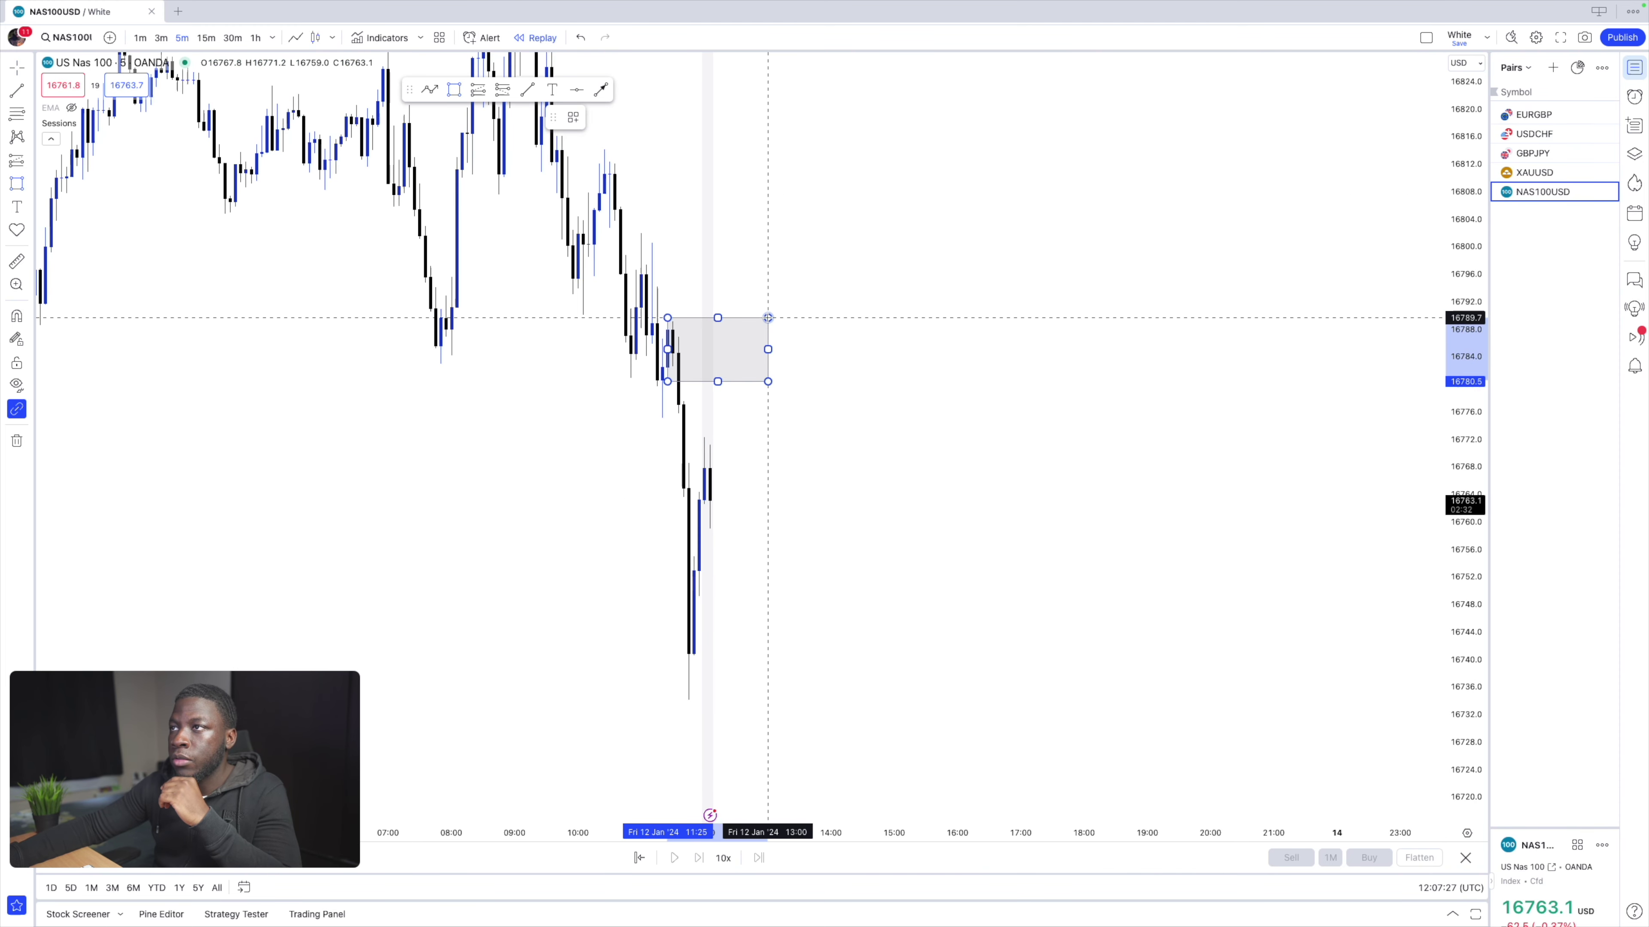
left_click(799, 328)
left_click_drag(811, 361, 833, 407)
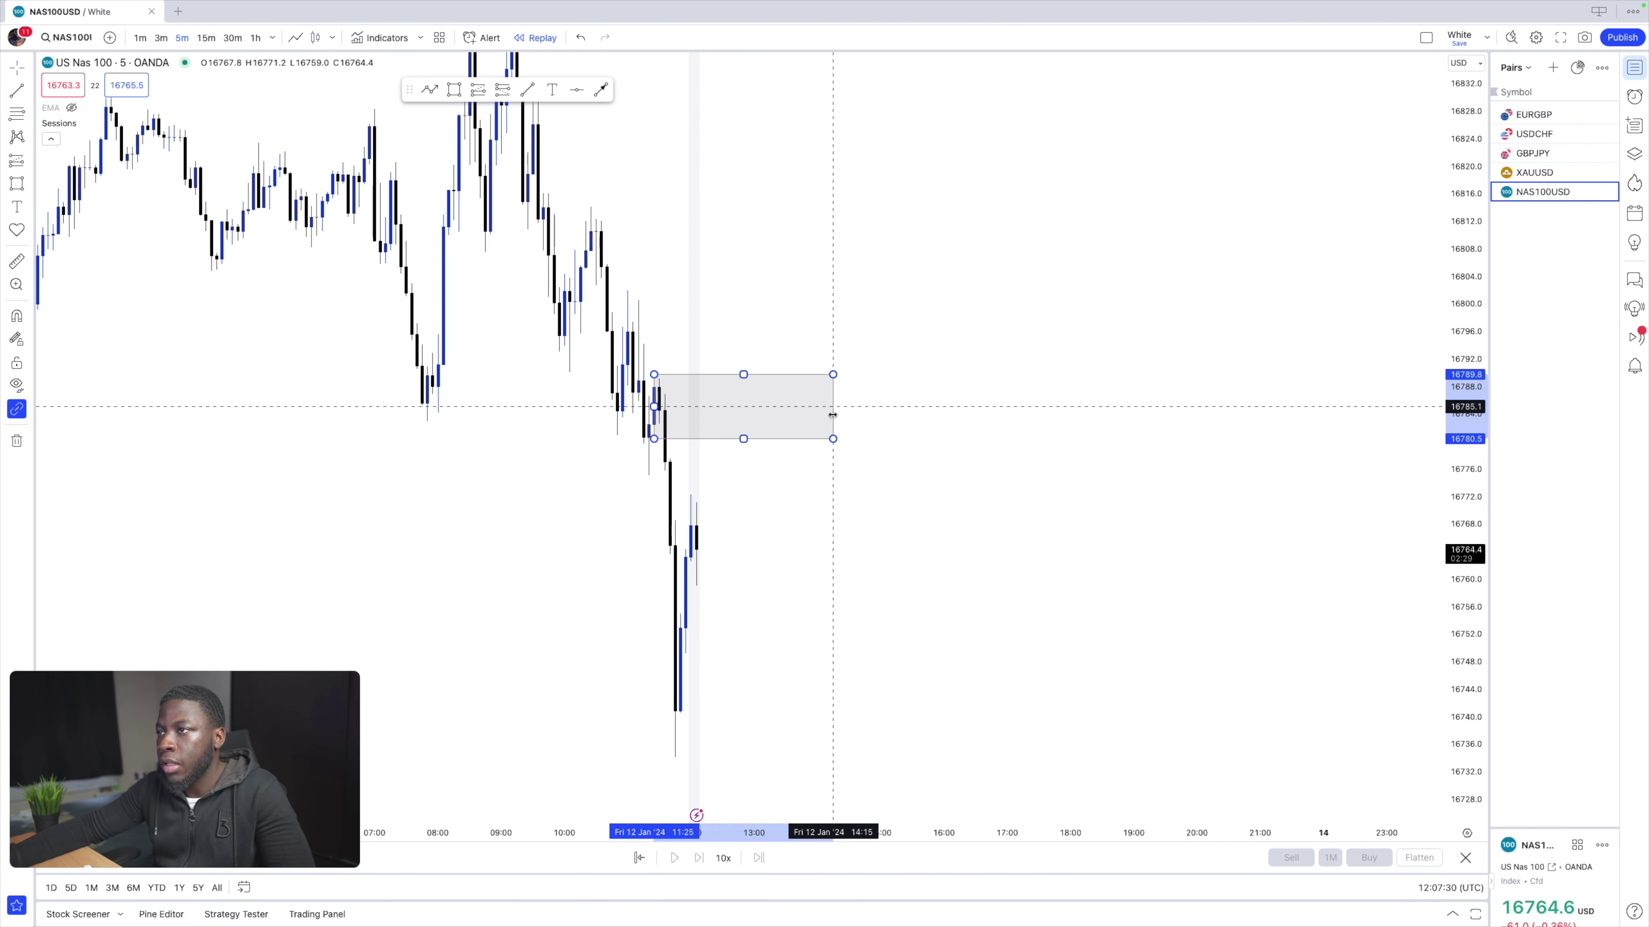
Step: Create two one-time price-crossing alerts on NAS100USD, at 16780.5 and 16772.3
right_click(855, 439)
left_click(948, 531)
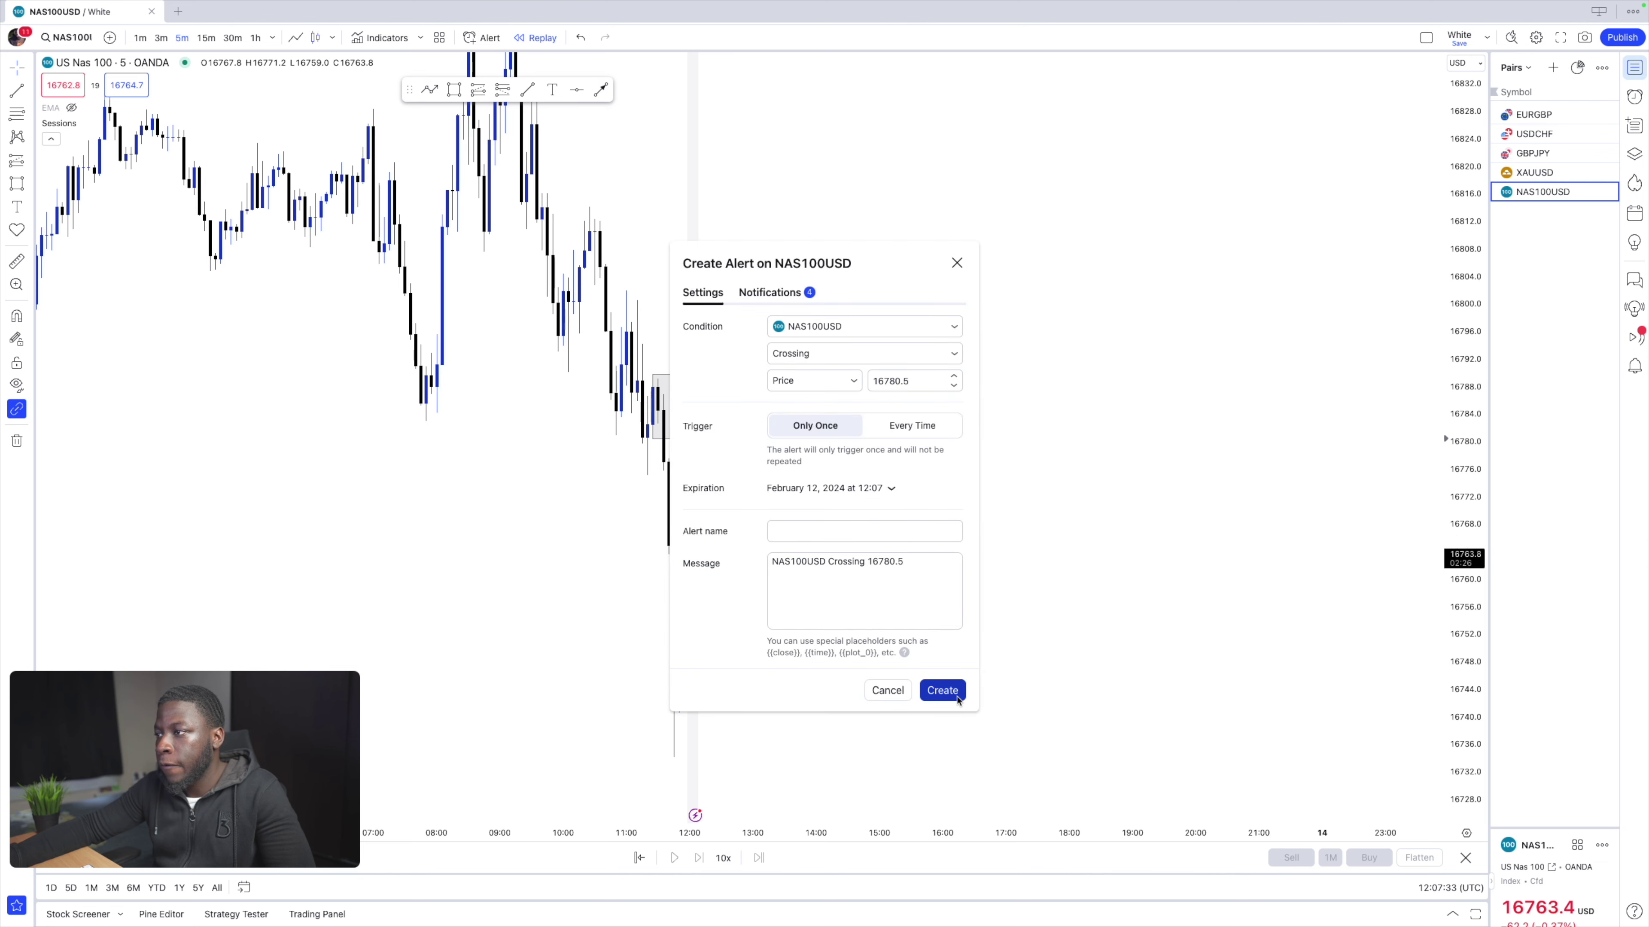
left_click(942, 689)
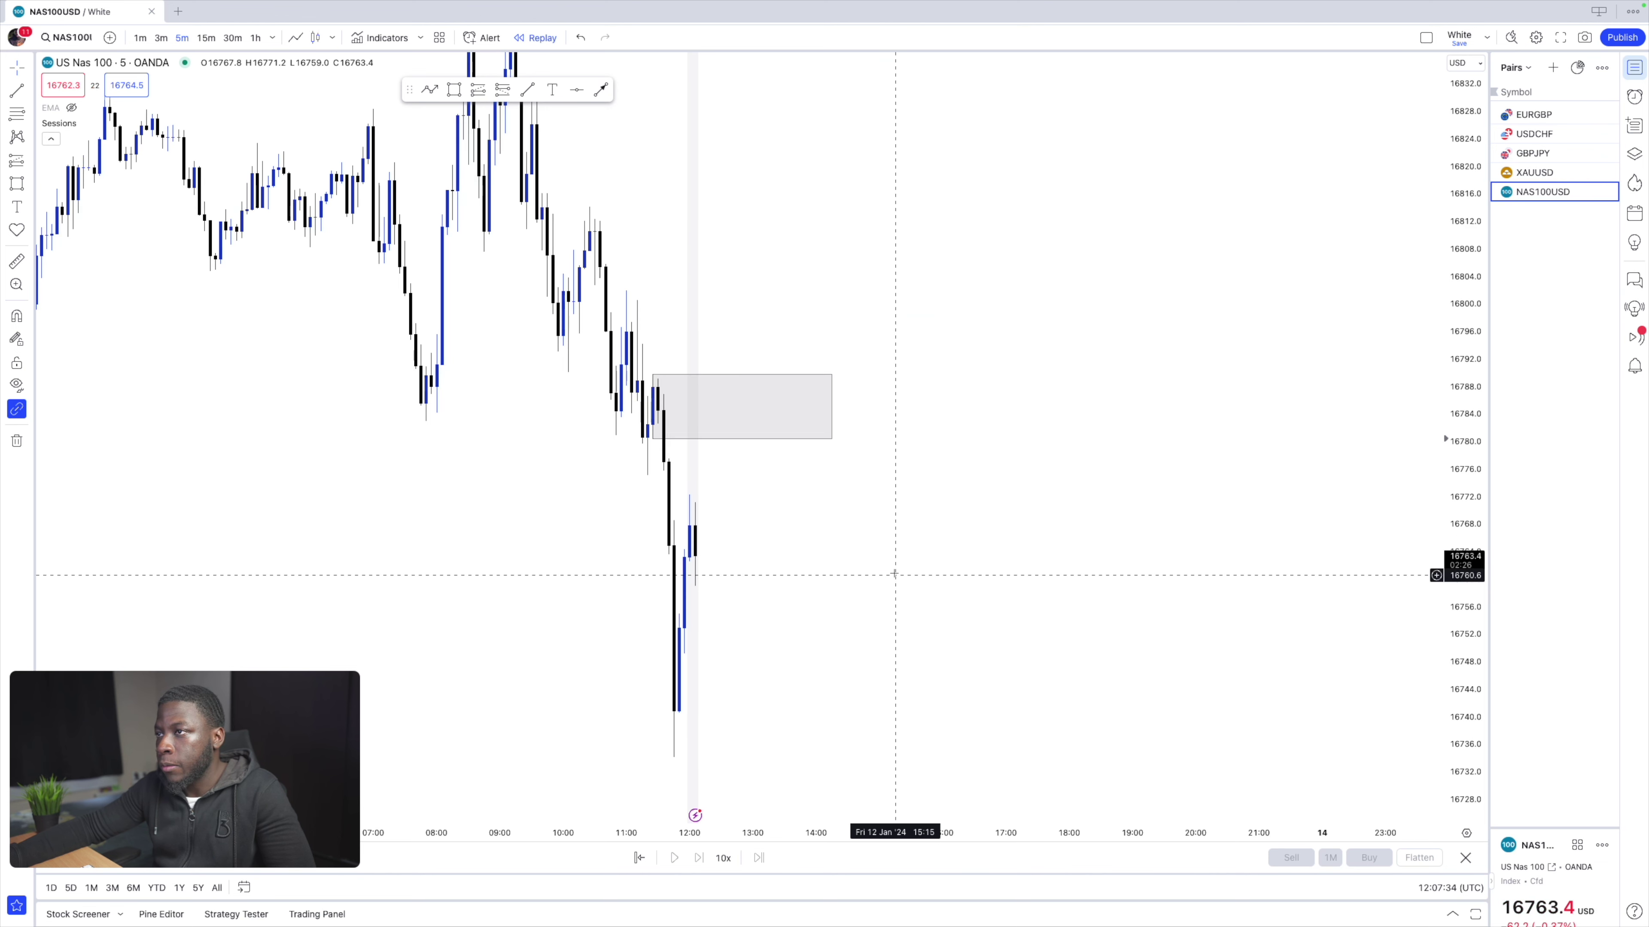
right_click(847, 495)
left_click(972, 586)
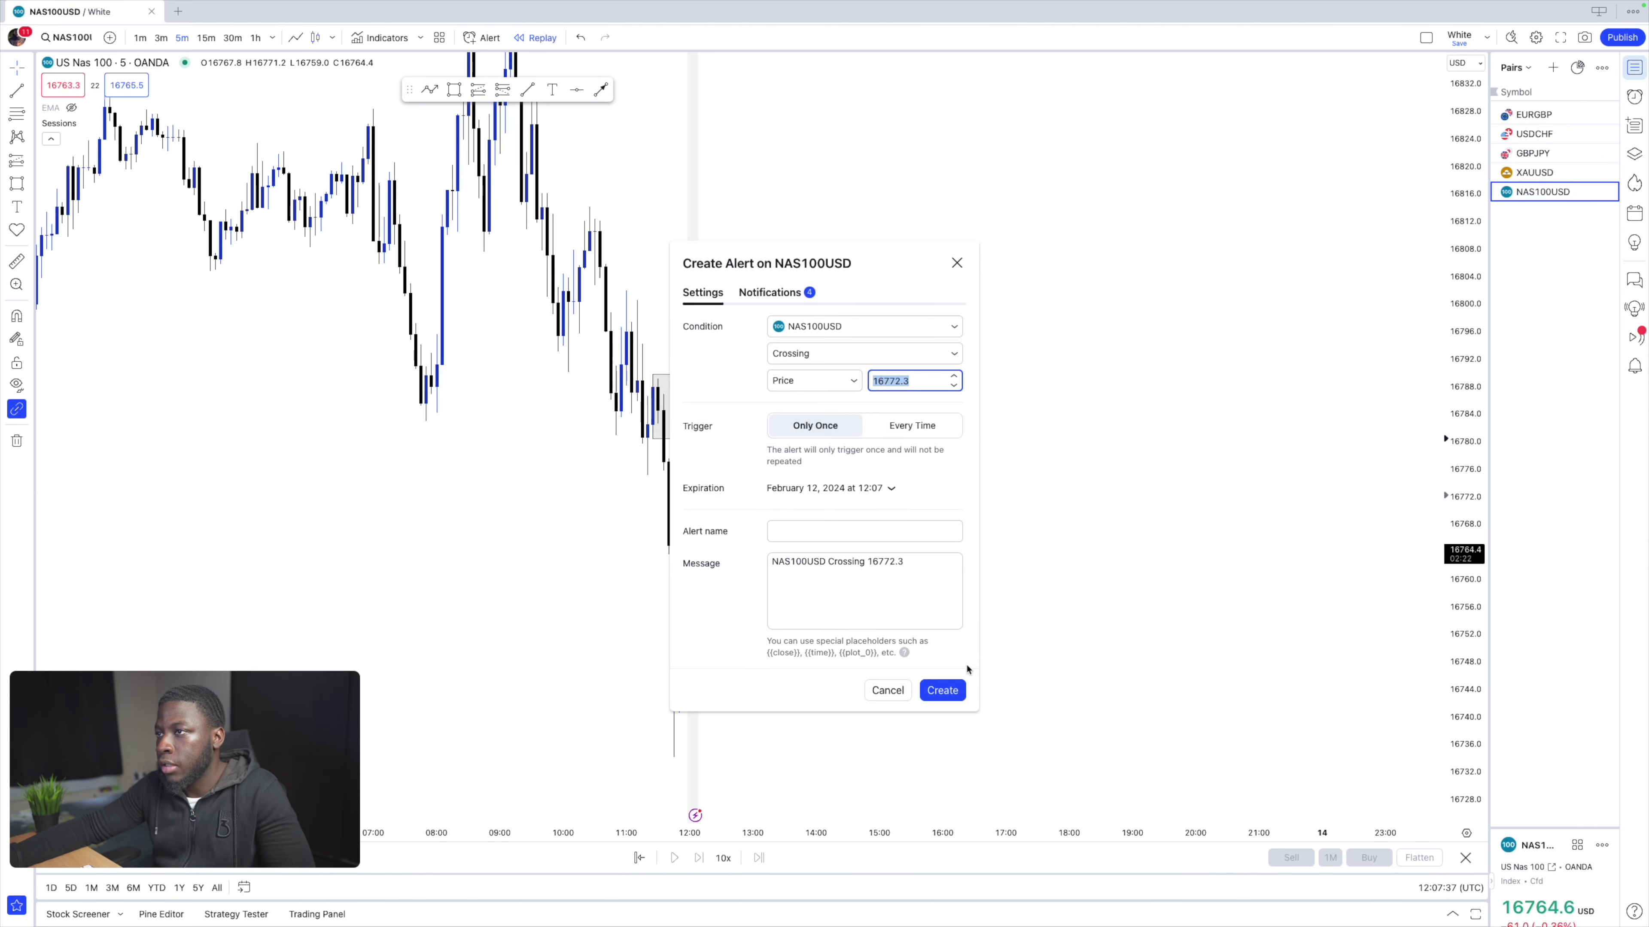
left_click(942, 689)
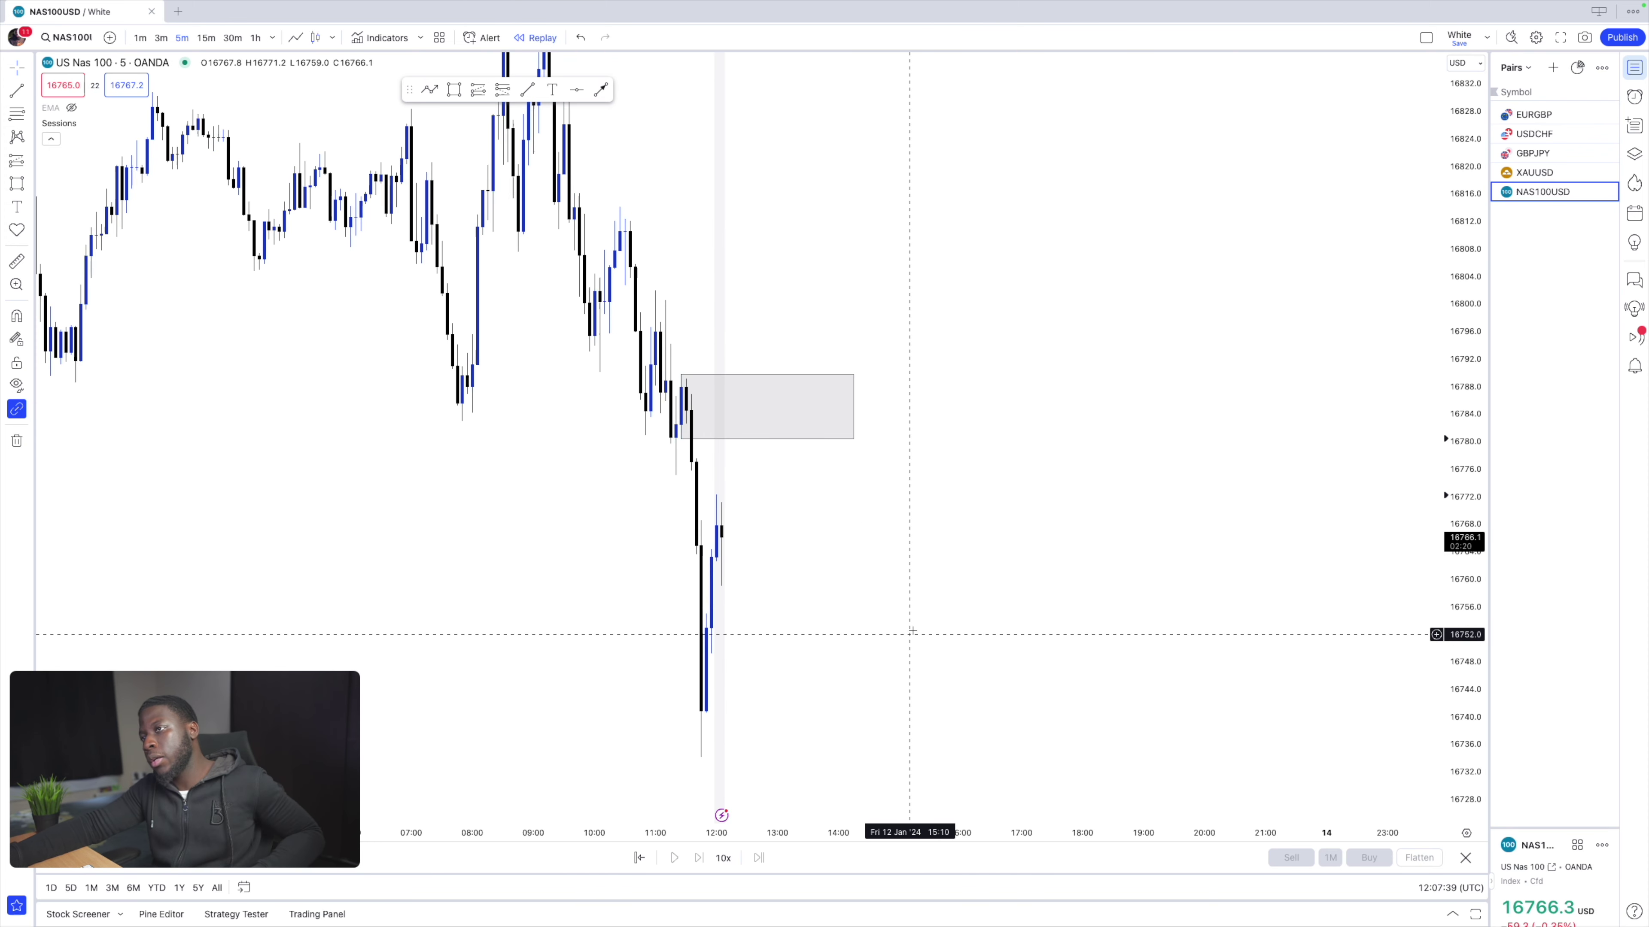
left_click_drag(913, 633, 1144, 558)
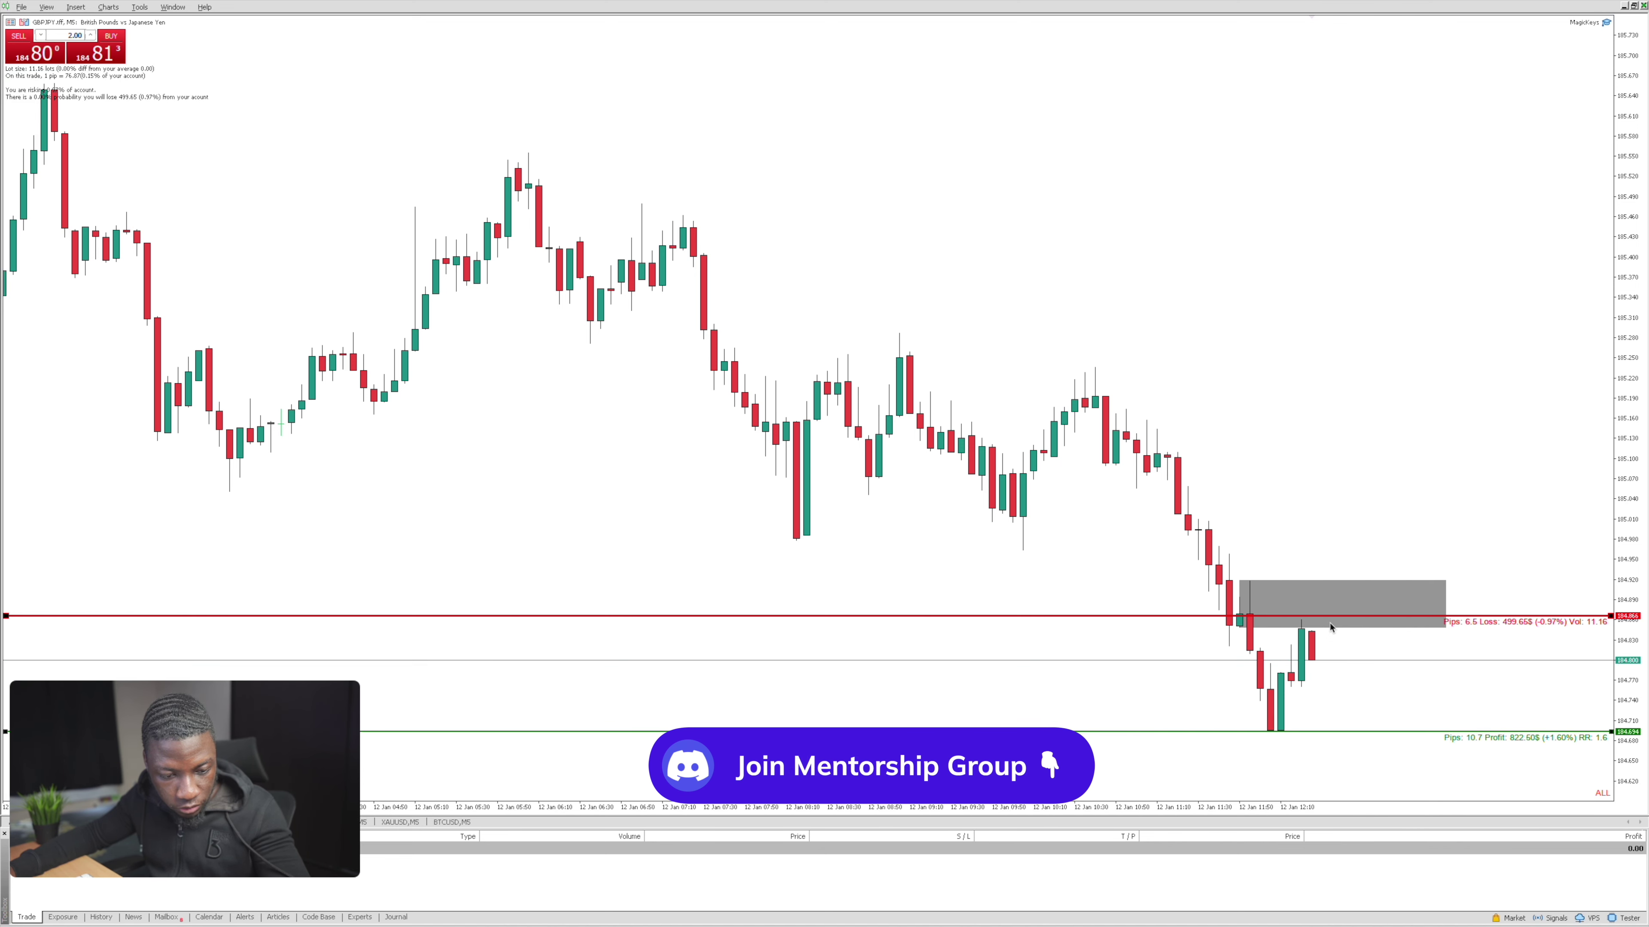
Step: In MetaTrader 5, sell GBPJPY with the stop loss at 184.866 and the take profit at 184.694
key("s")
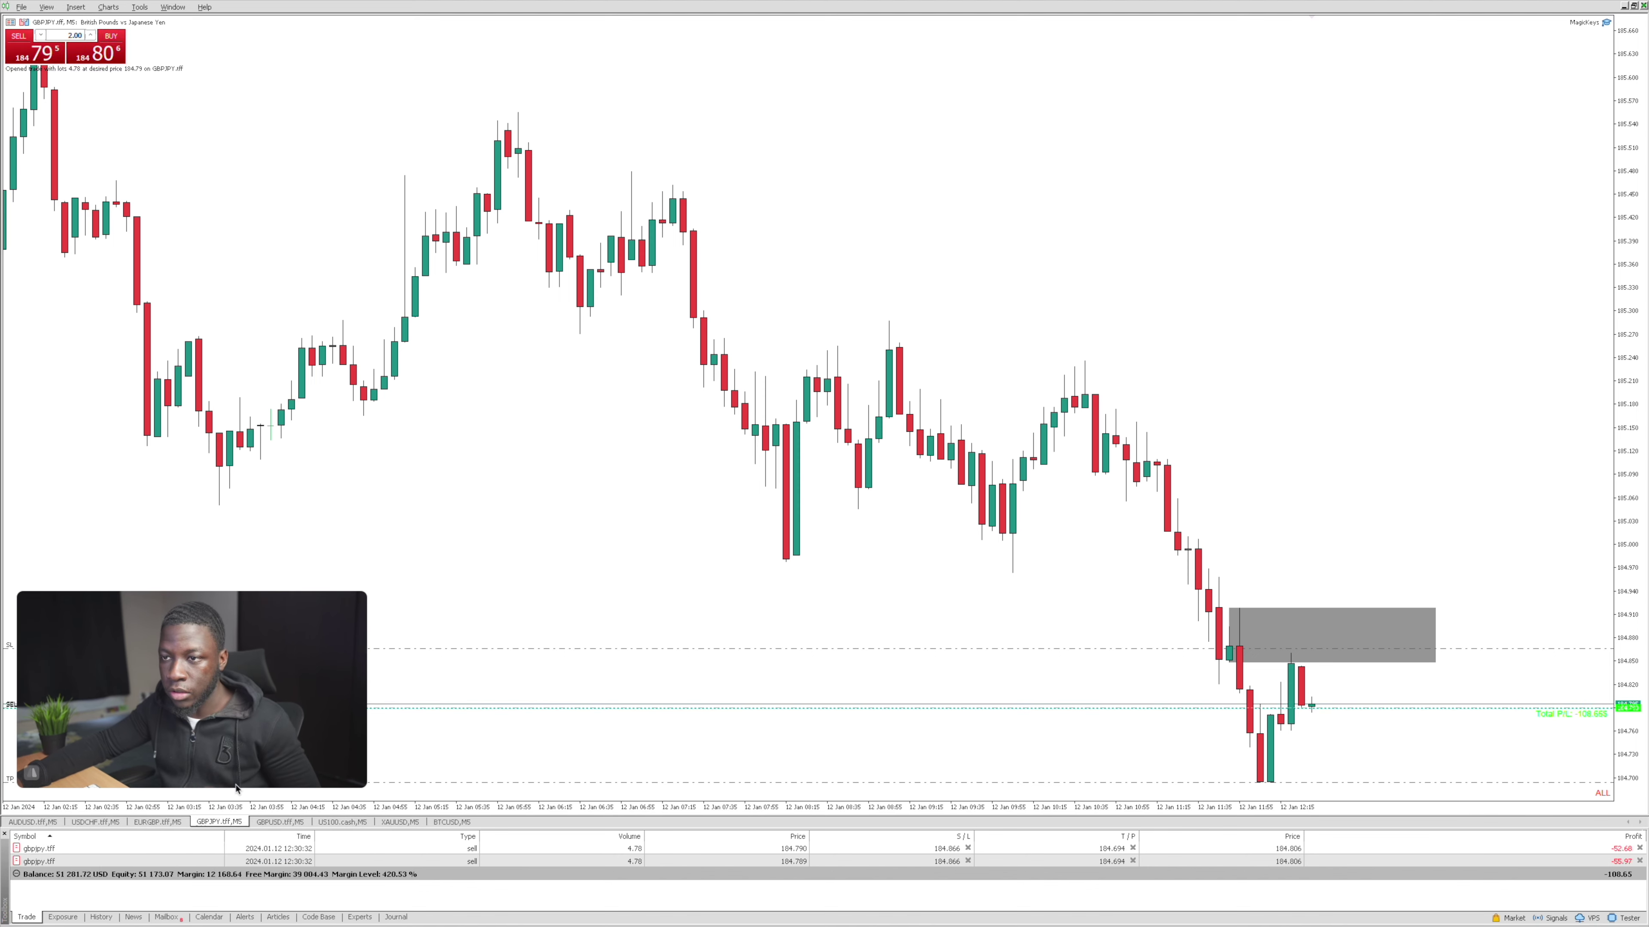
Step: On the US100.cash chart, draw a rectangle zone from about 16777 to 16786 over the last consolidation before the drop
left_click(340, 823)
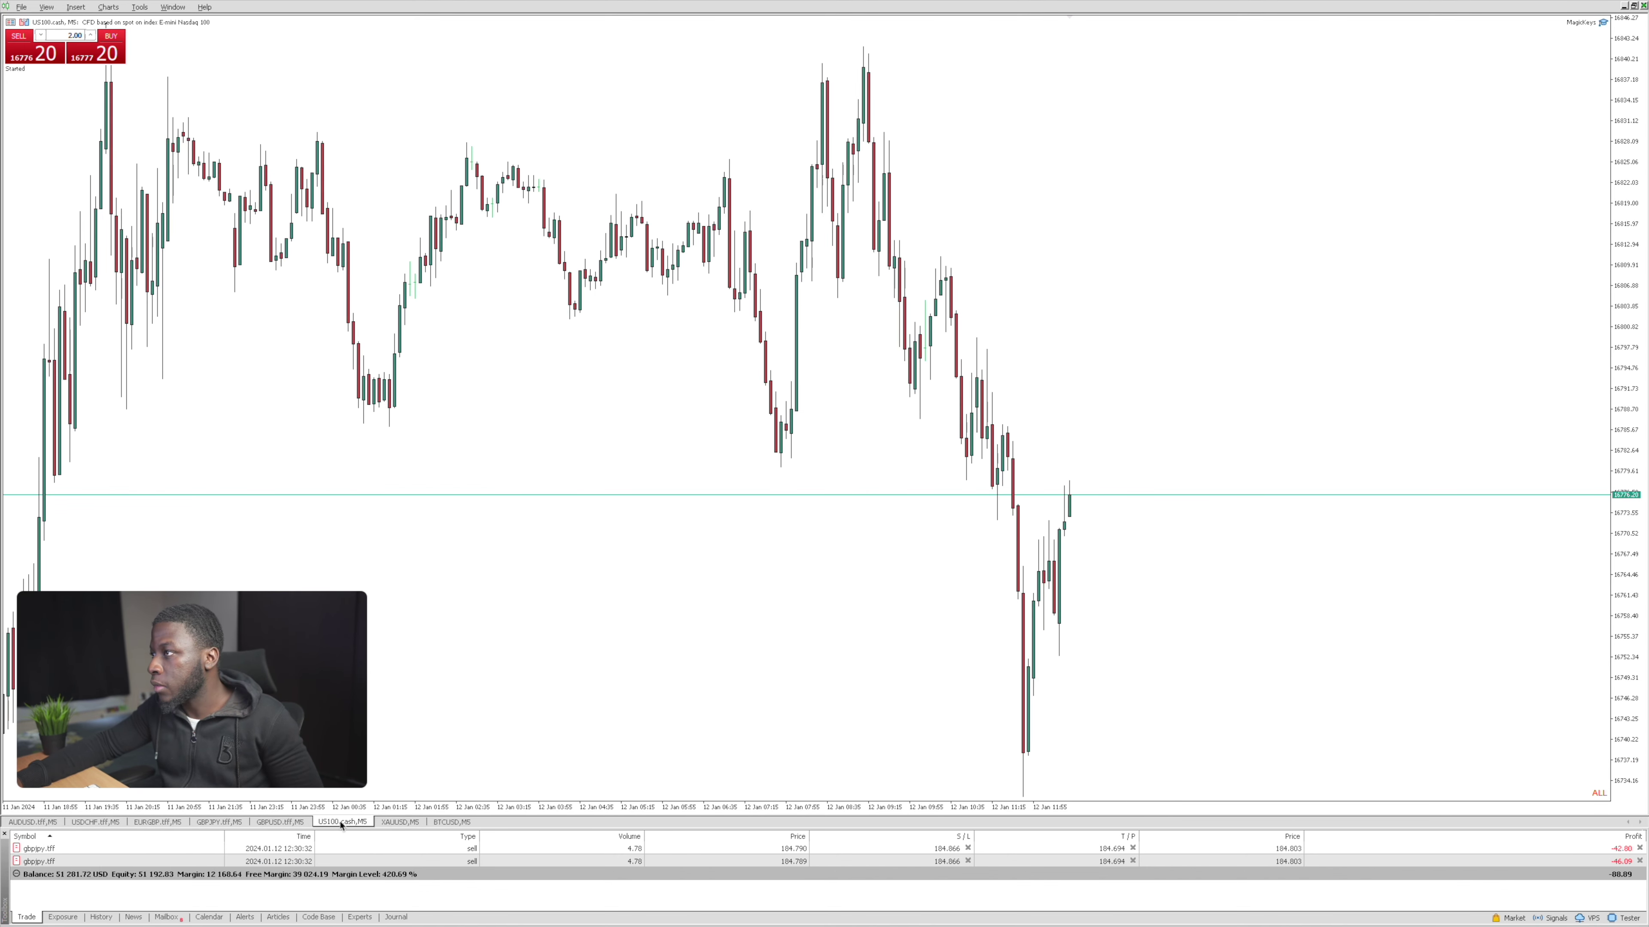
left_click(75, 7)
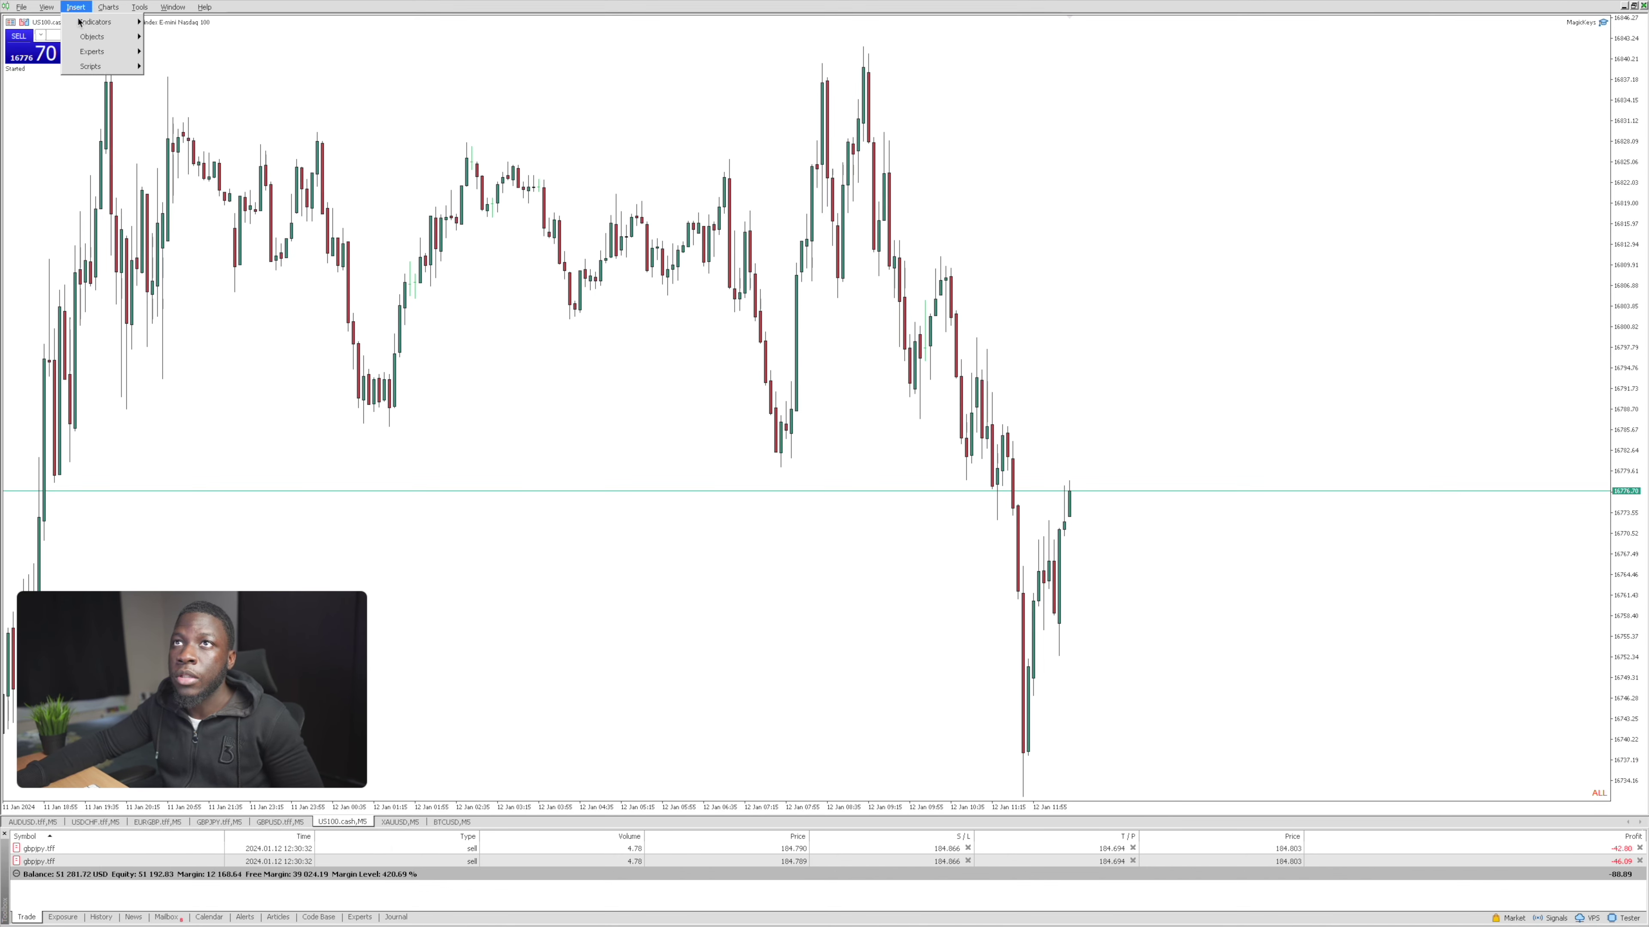
mouse_move(97, 33)
left_click(180, 95)
left_click_drag(1002, 425, 1175, 486)
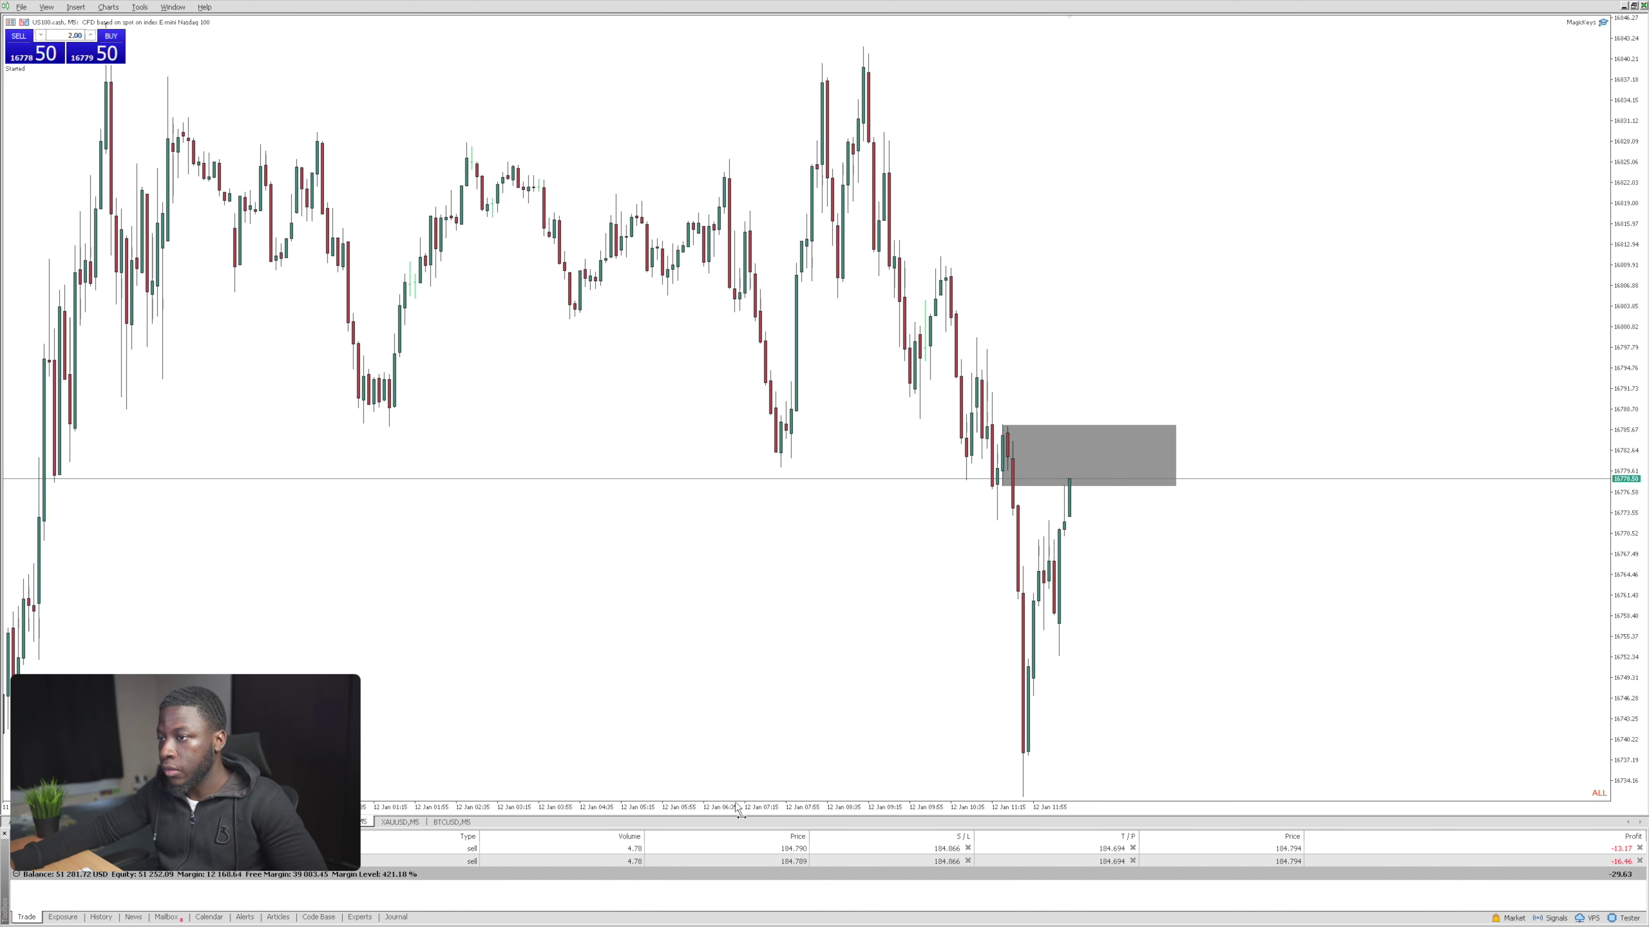
Step: Check the open GBPJPY sell positions and price action inside the US100.cash zone
left_click(366, 822)
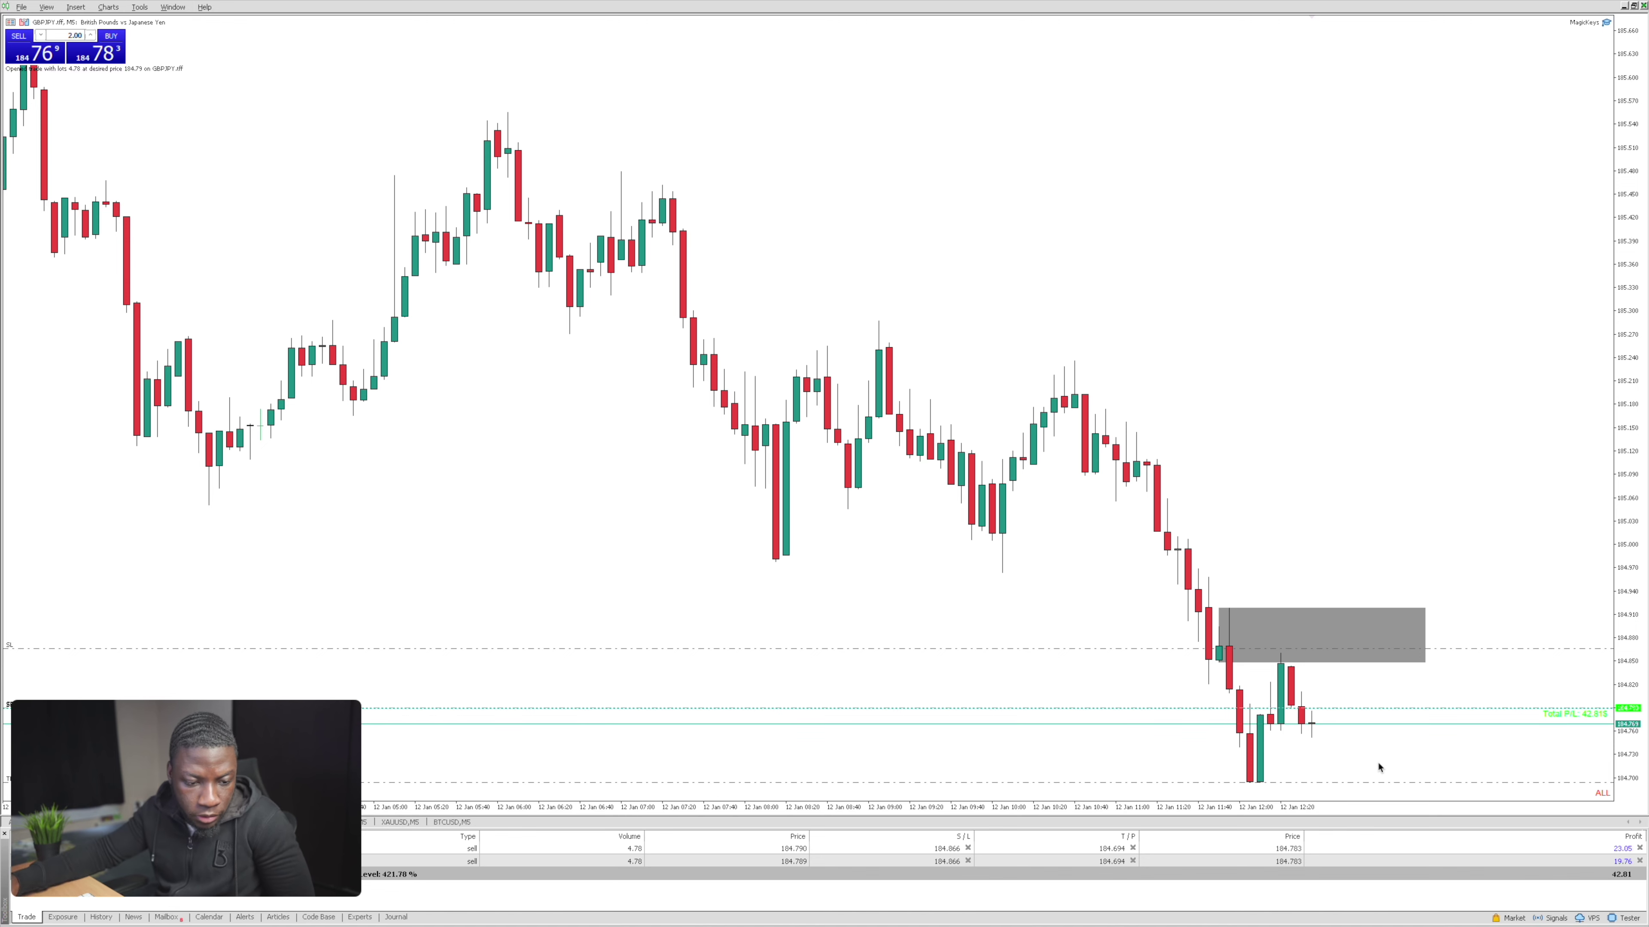
key("ctrl+Tab")
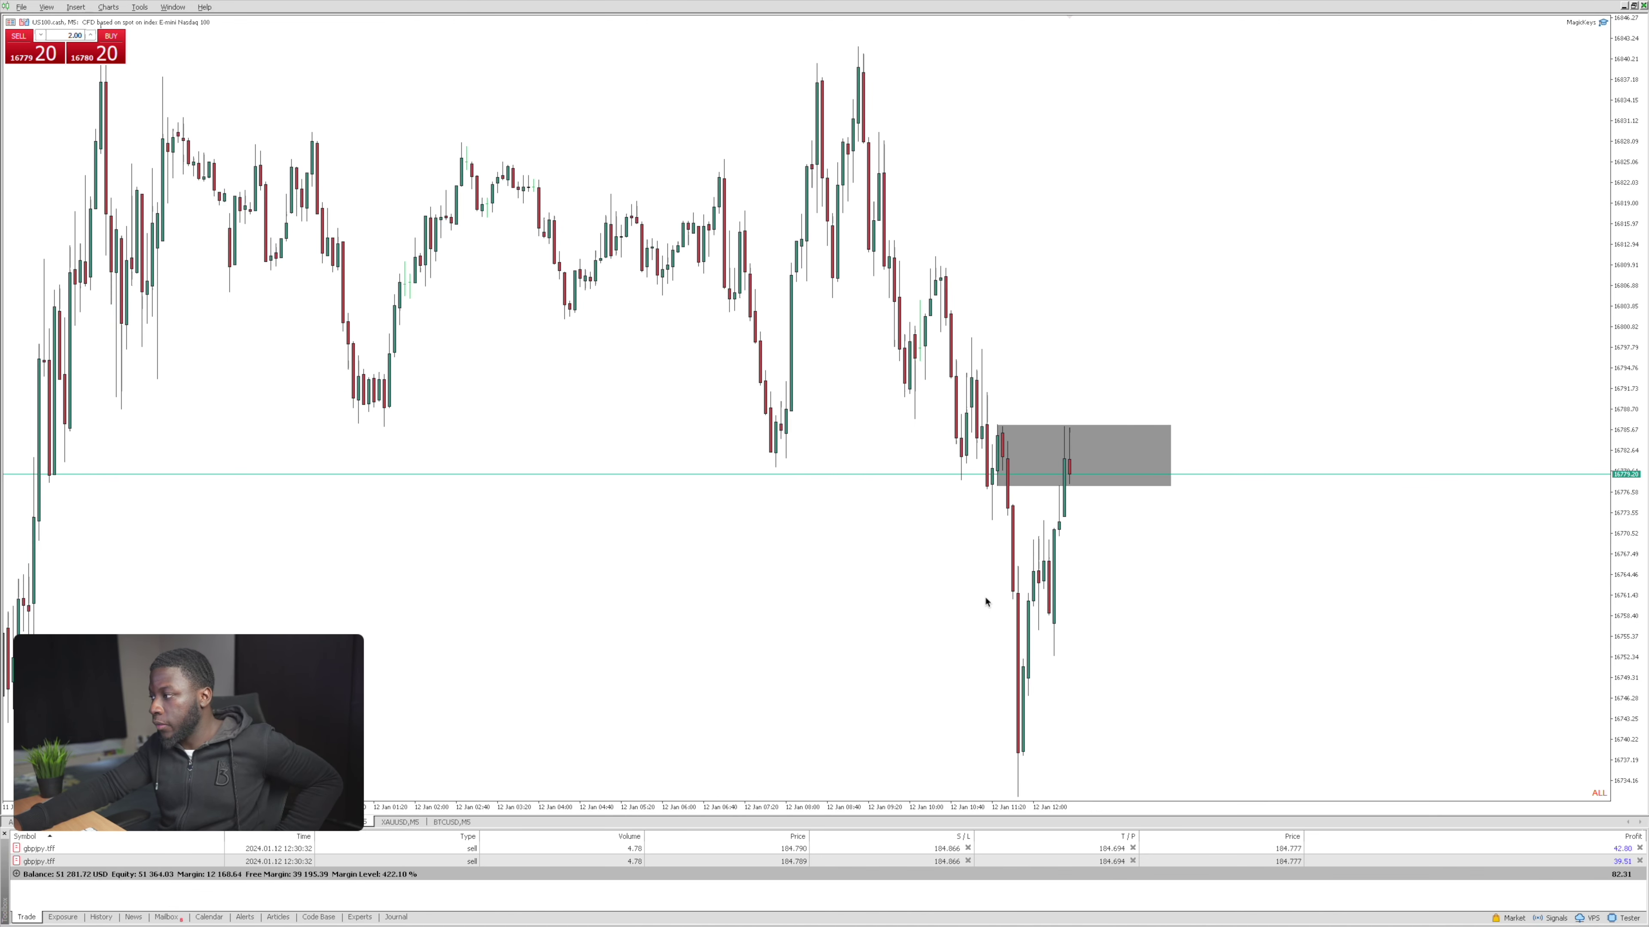
Step: Switch to TradingView and delete the rectangle zone and the arrow from the NAS100USD chart
key("ctrl+Tab")
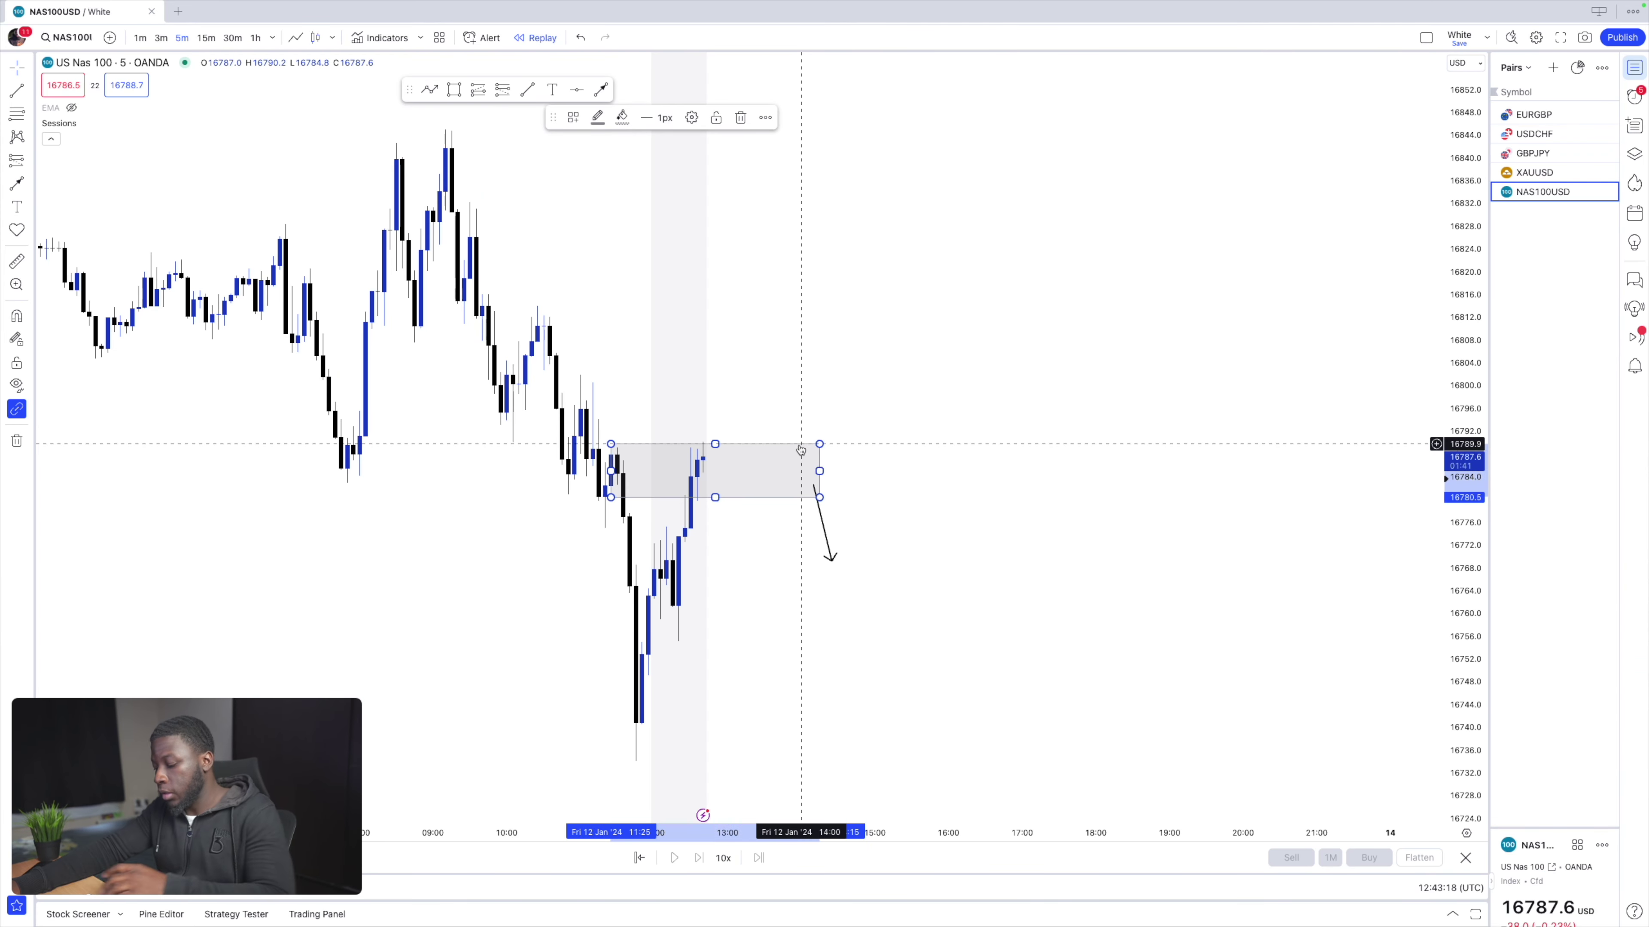
key("Delete")
left_click(825, 532)
key("Delete")
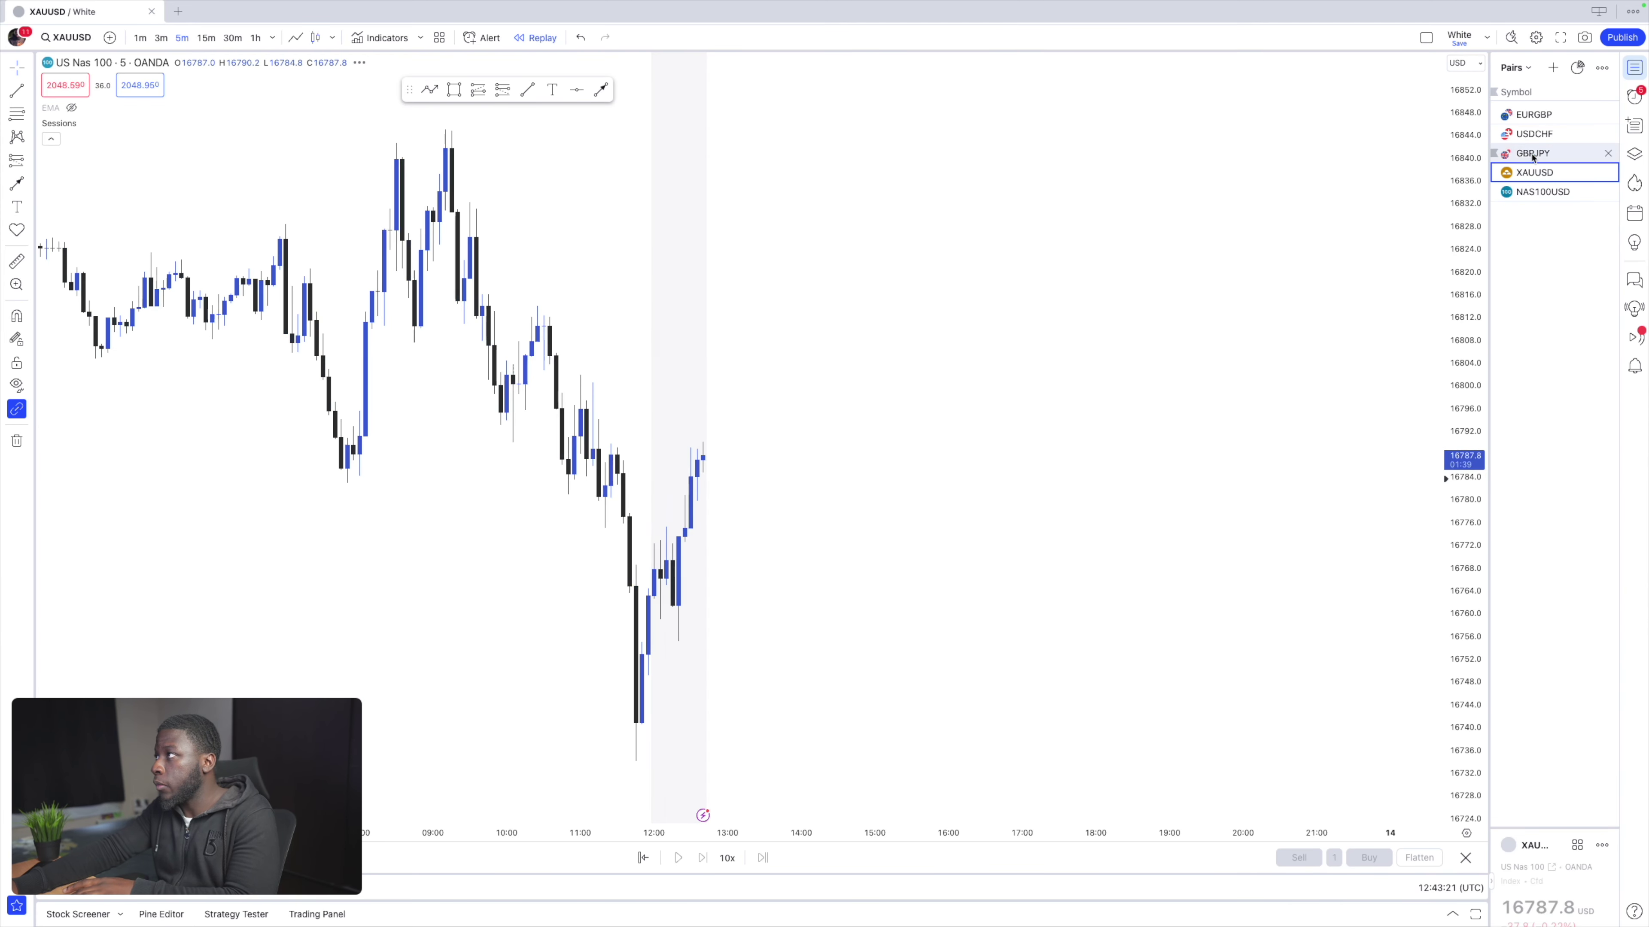
Step: On the USDCHF chart, place a long position with entry near 0.85406, target near 0.85447 and stop near 0.85365
left_click(1533, 134)
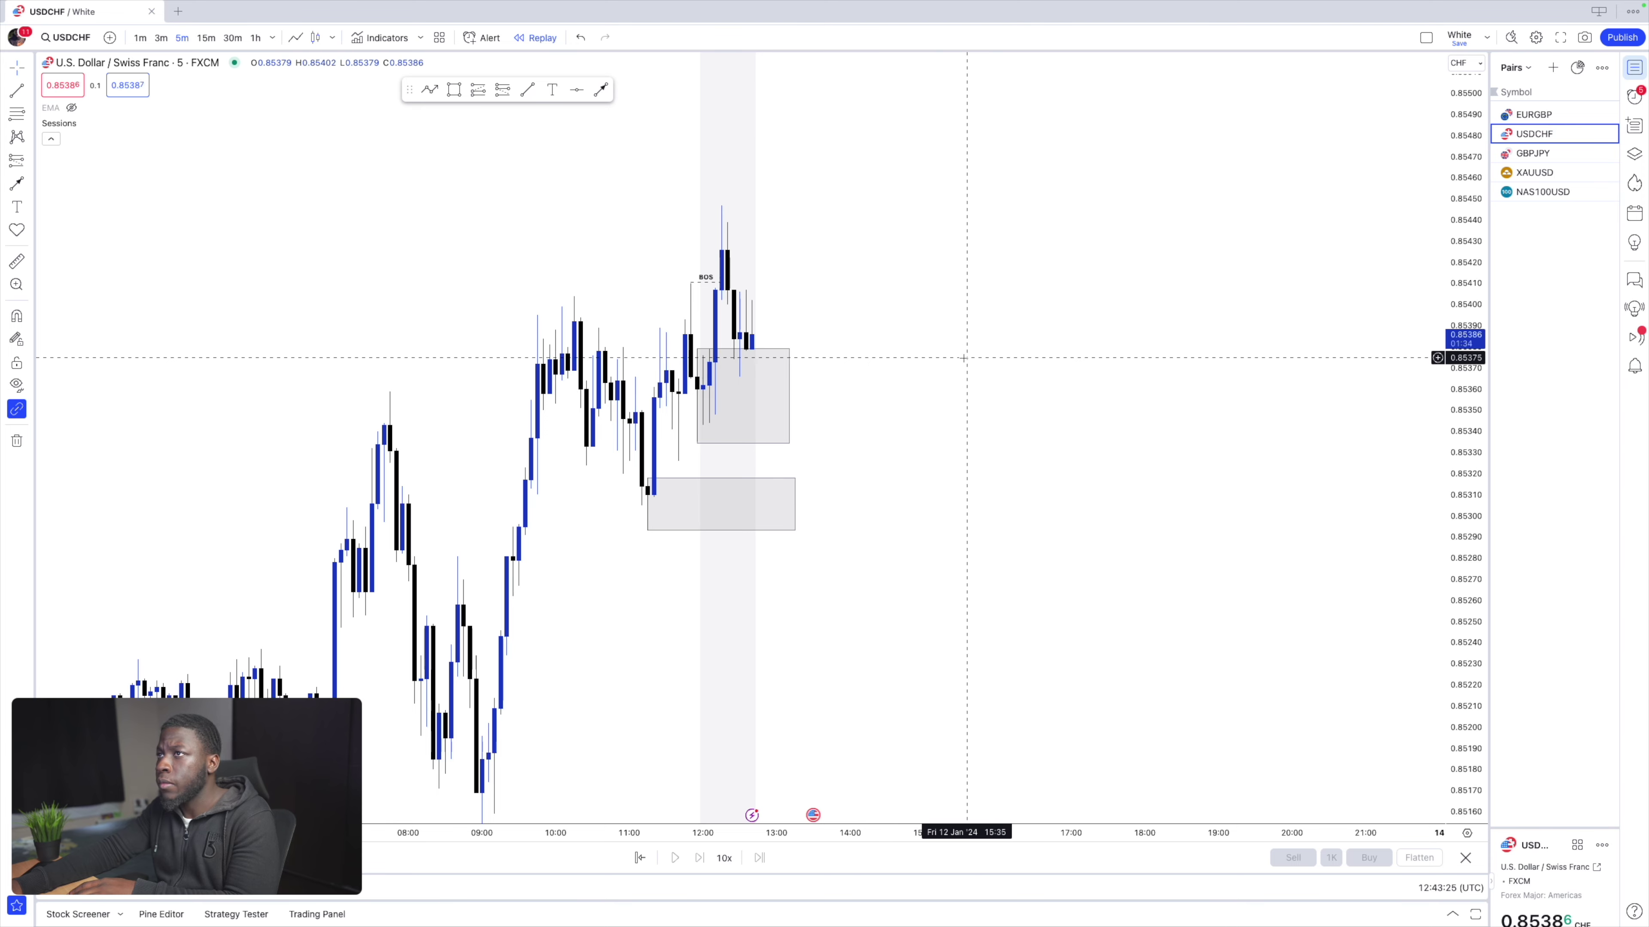
scroll(950, 361, "down", 1)
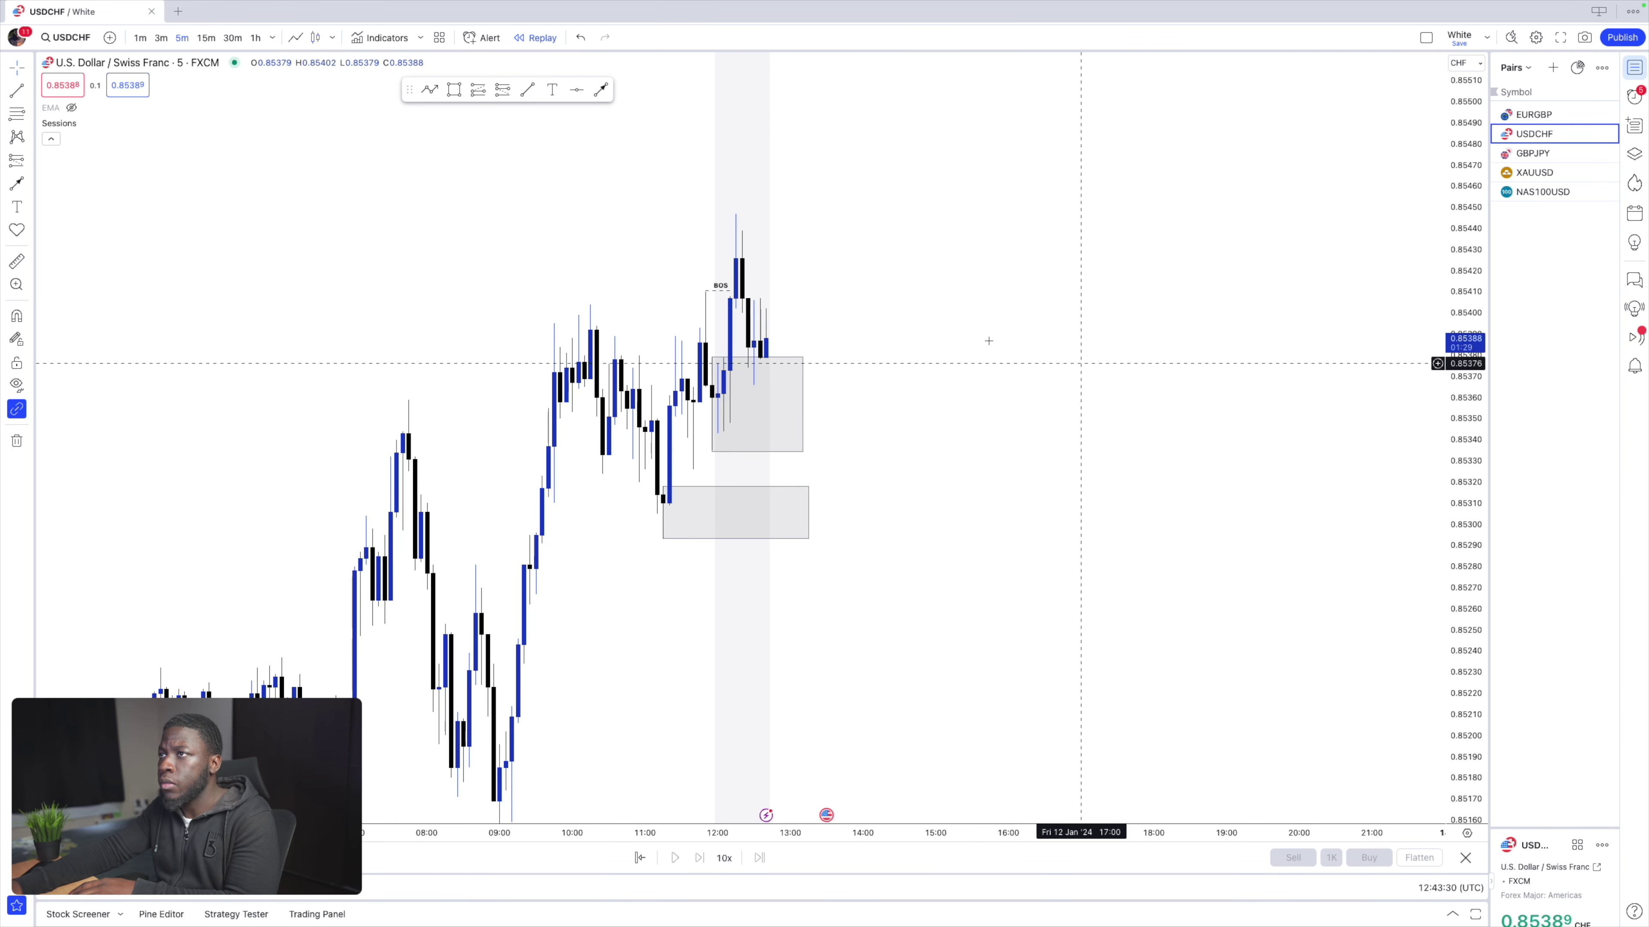
scroll(979, 316, "left", 2)
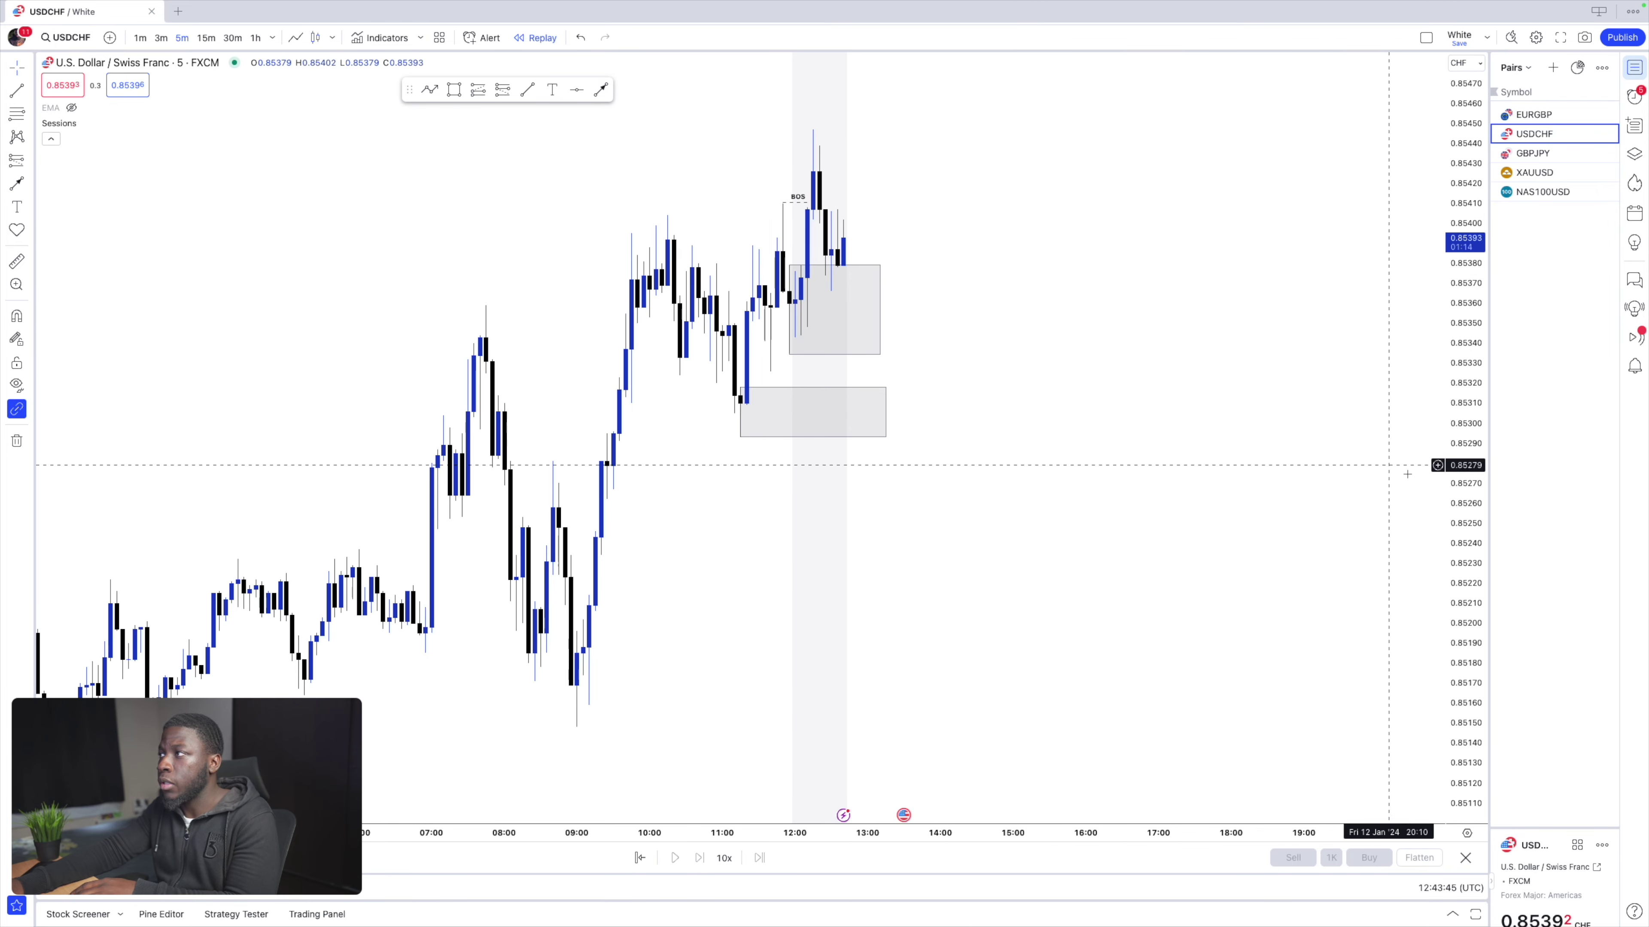
scroll(1078, 431, "left", 1)
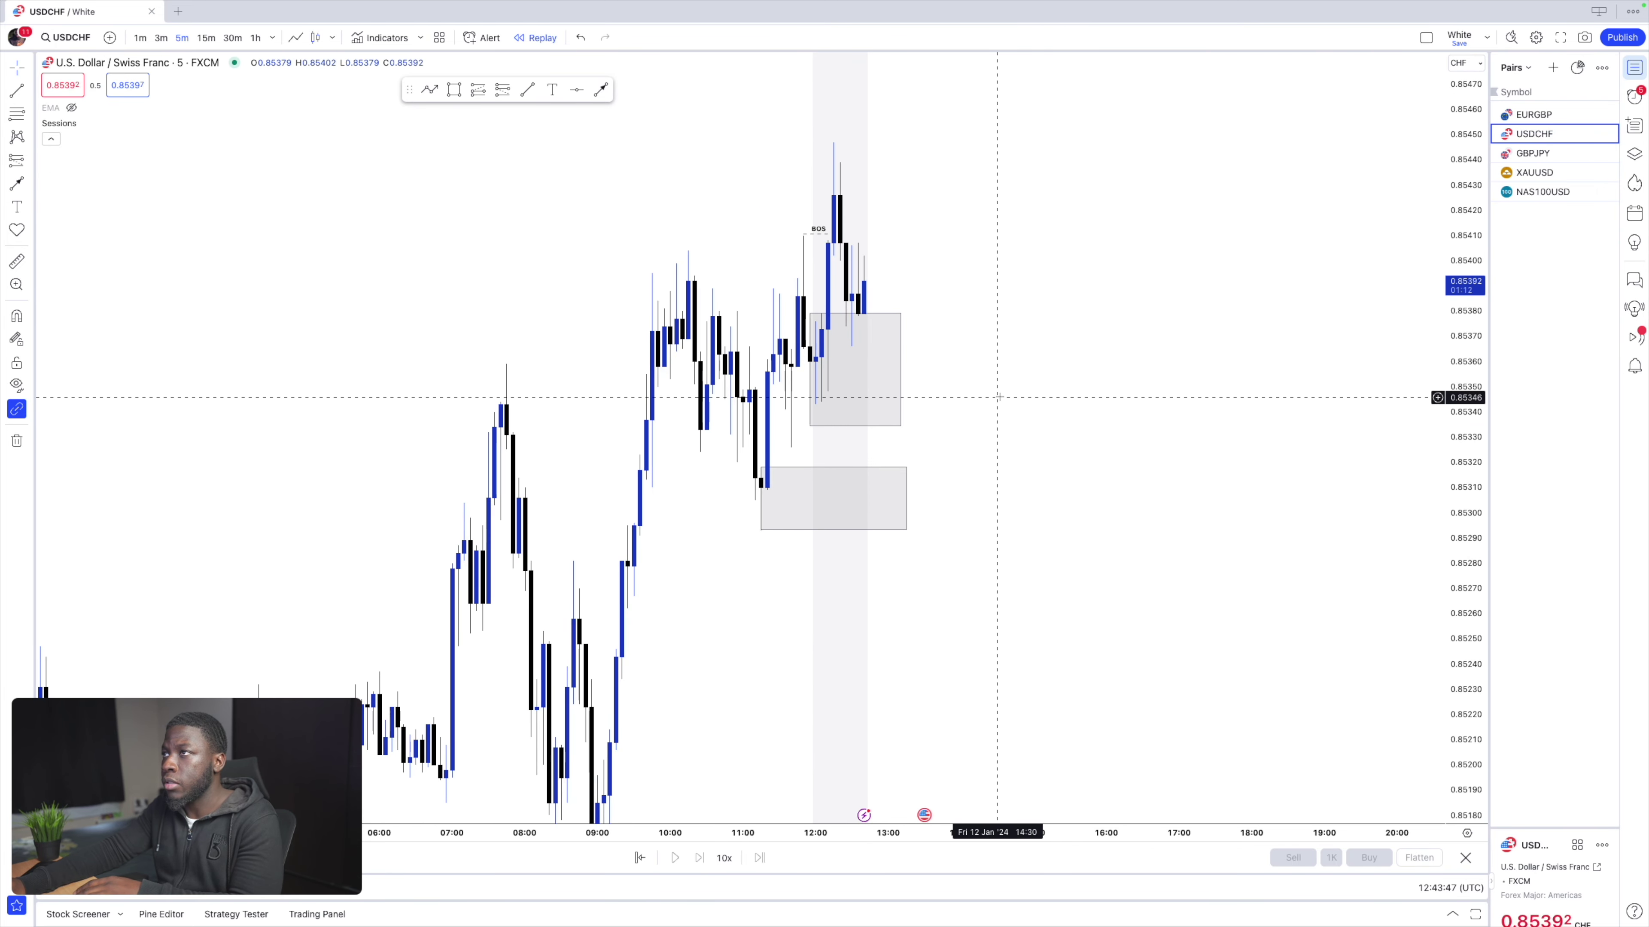
left_click(865, 299)
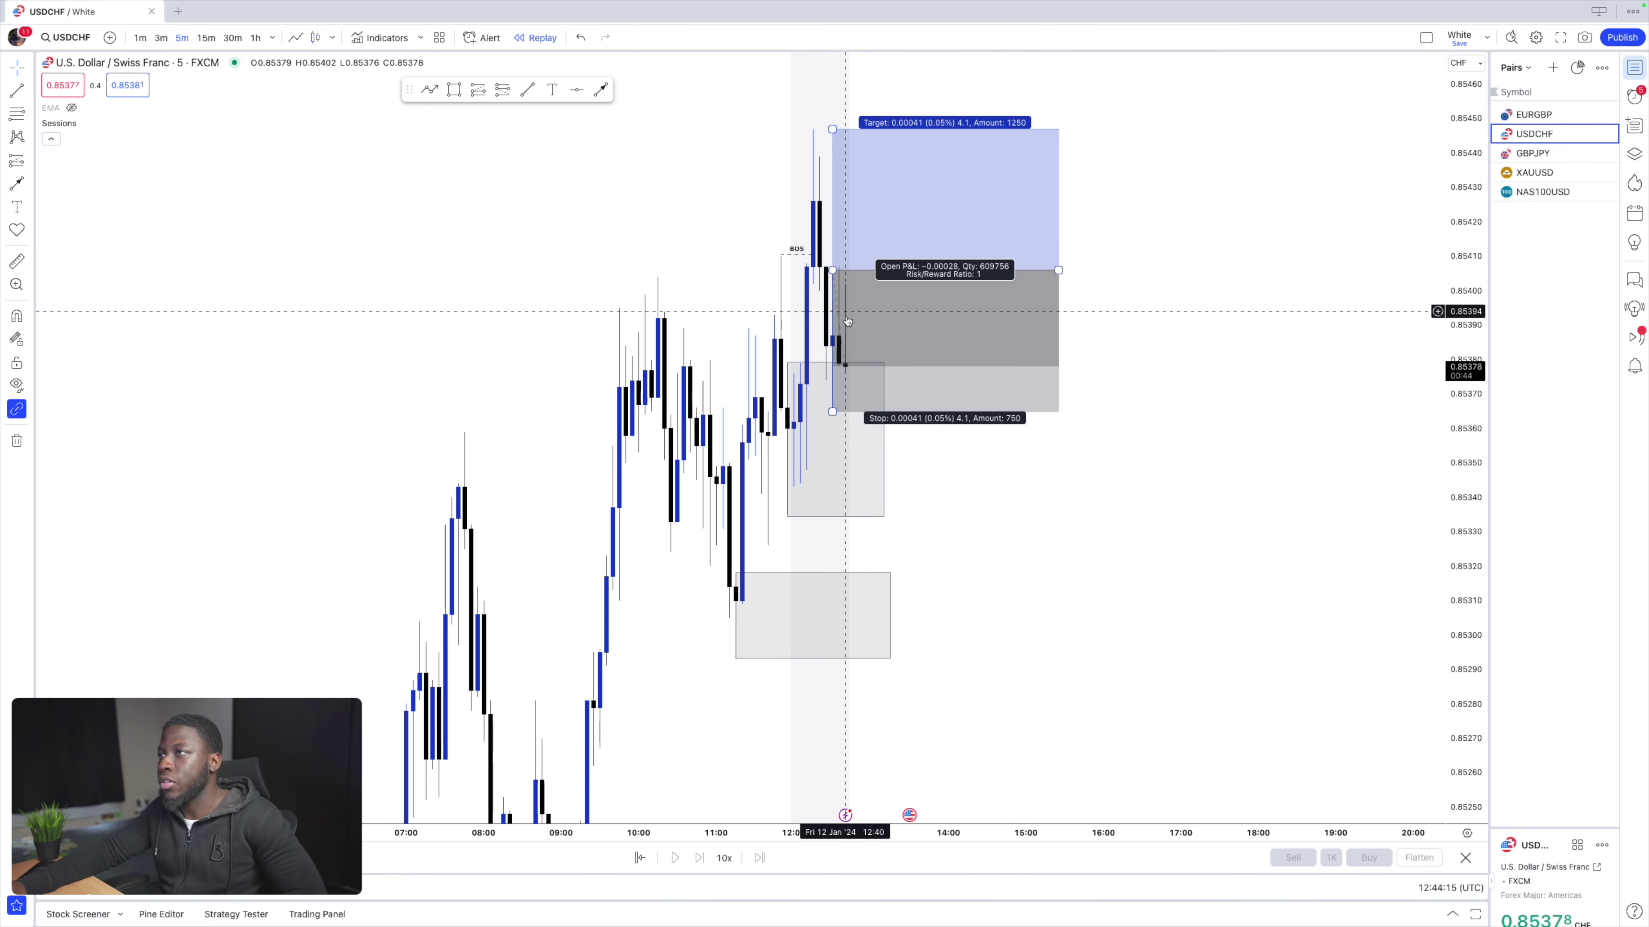
left_click(1161, 468)
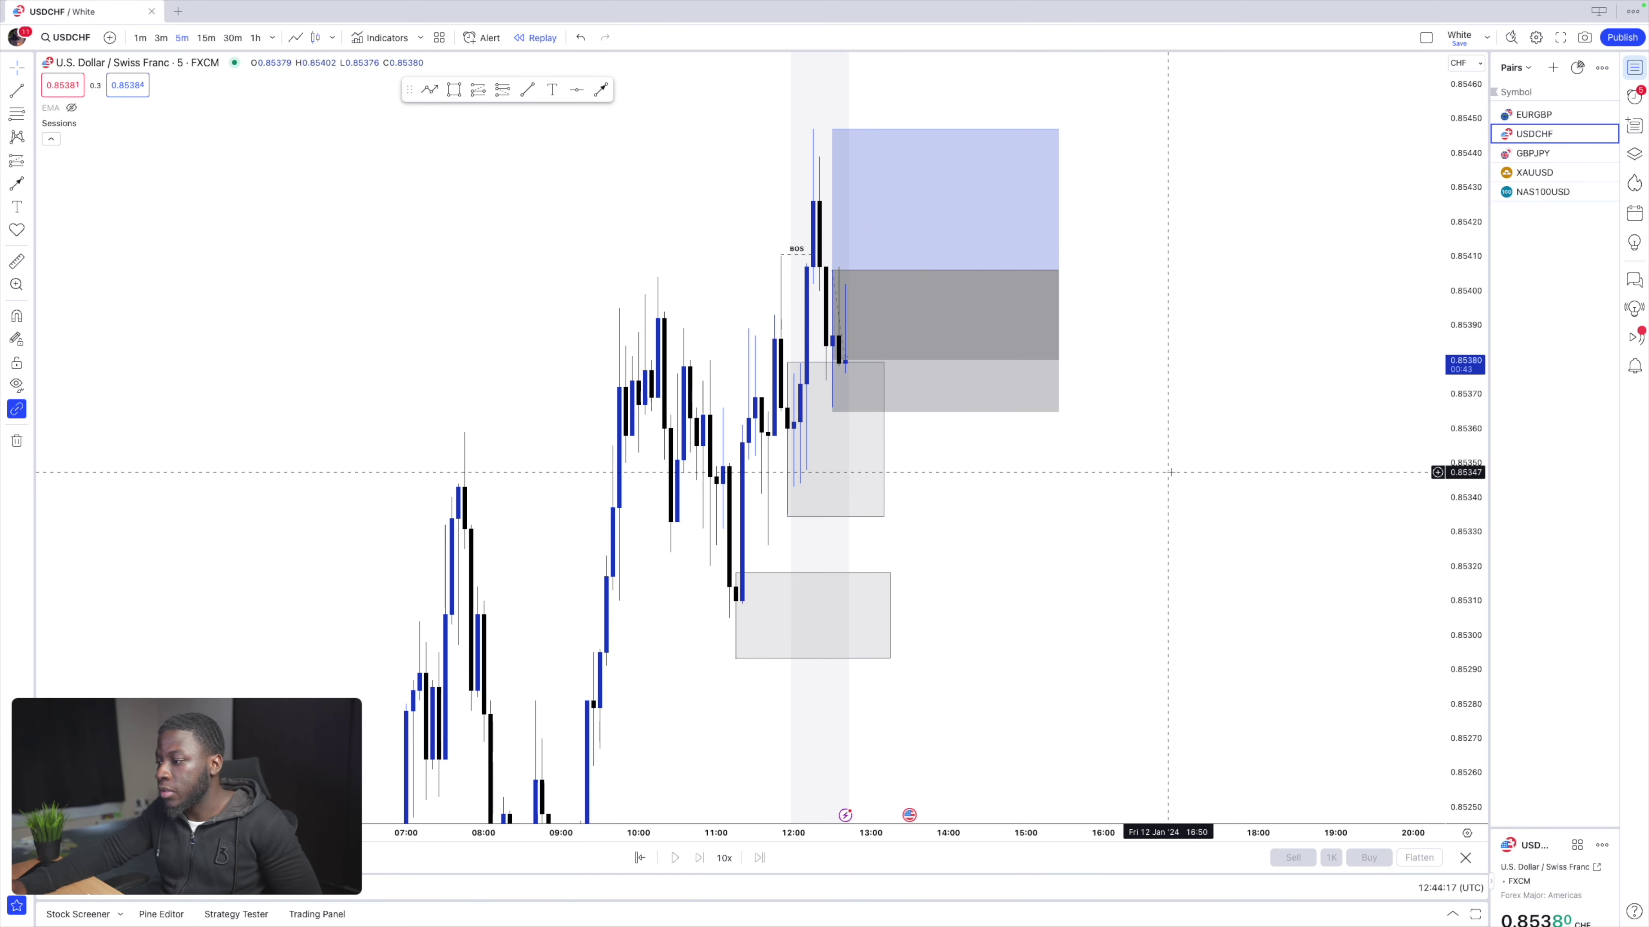
Step: Switch to MetaTrader 5 and check the open GBPJPY sell positions against their stop loss and the rectangle zone
key("alt+Tab")
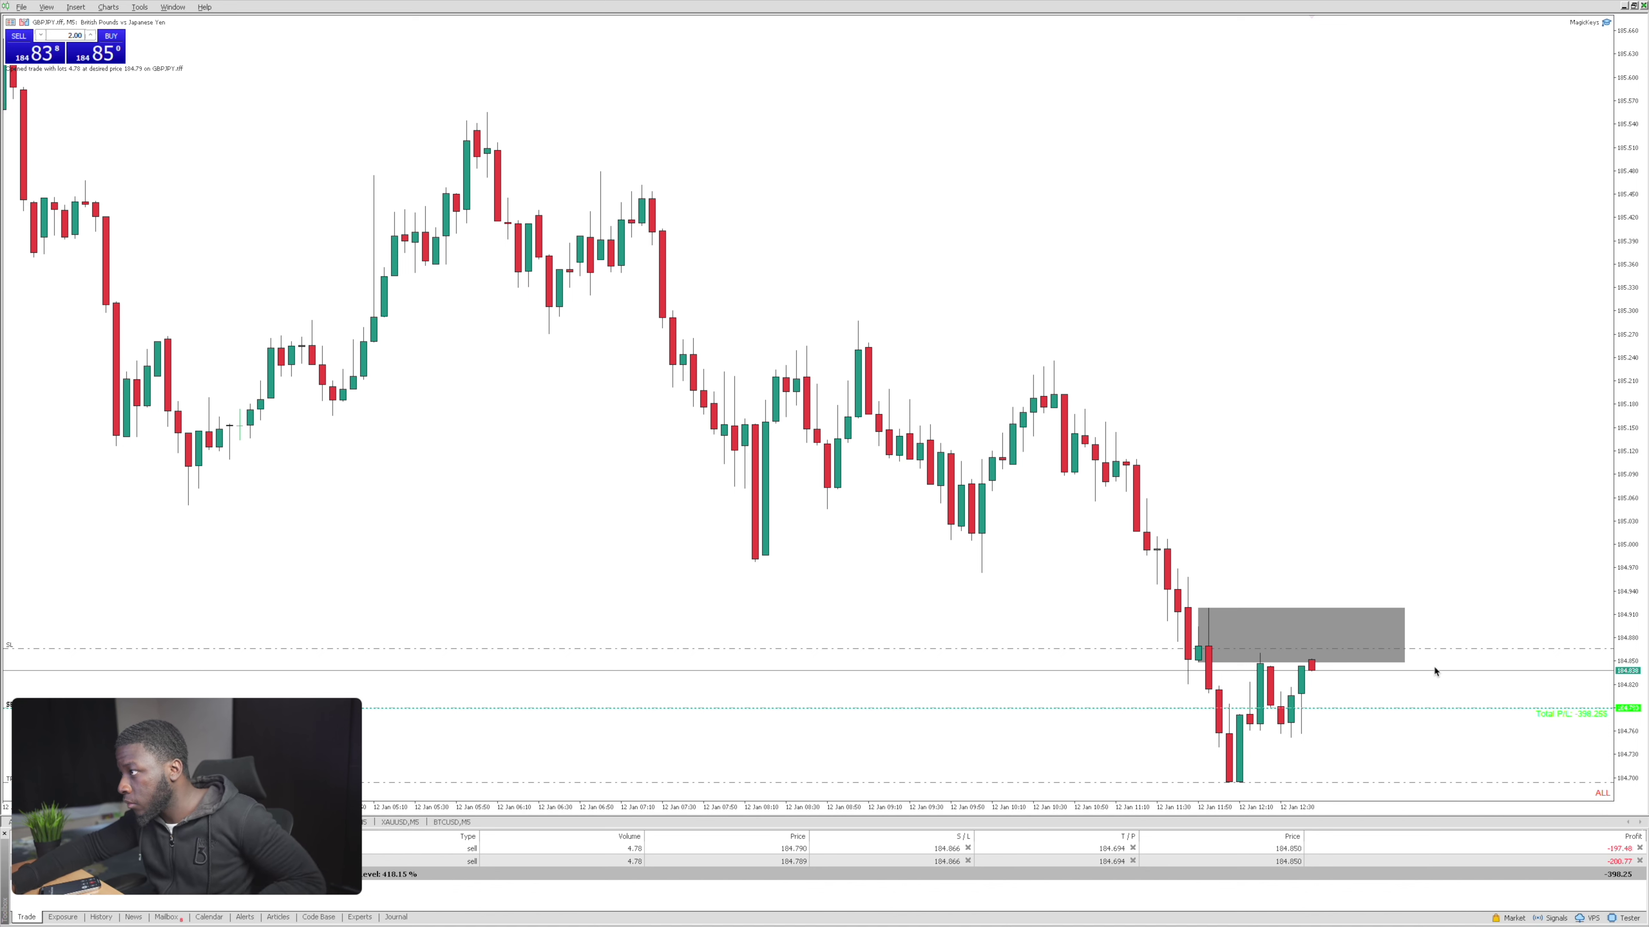
right_click(1435, 650)
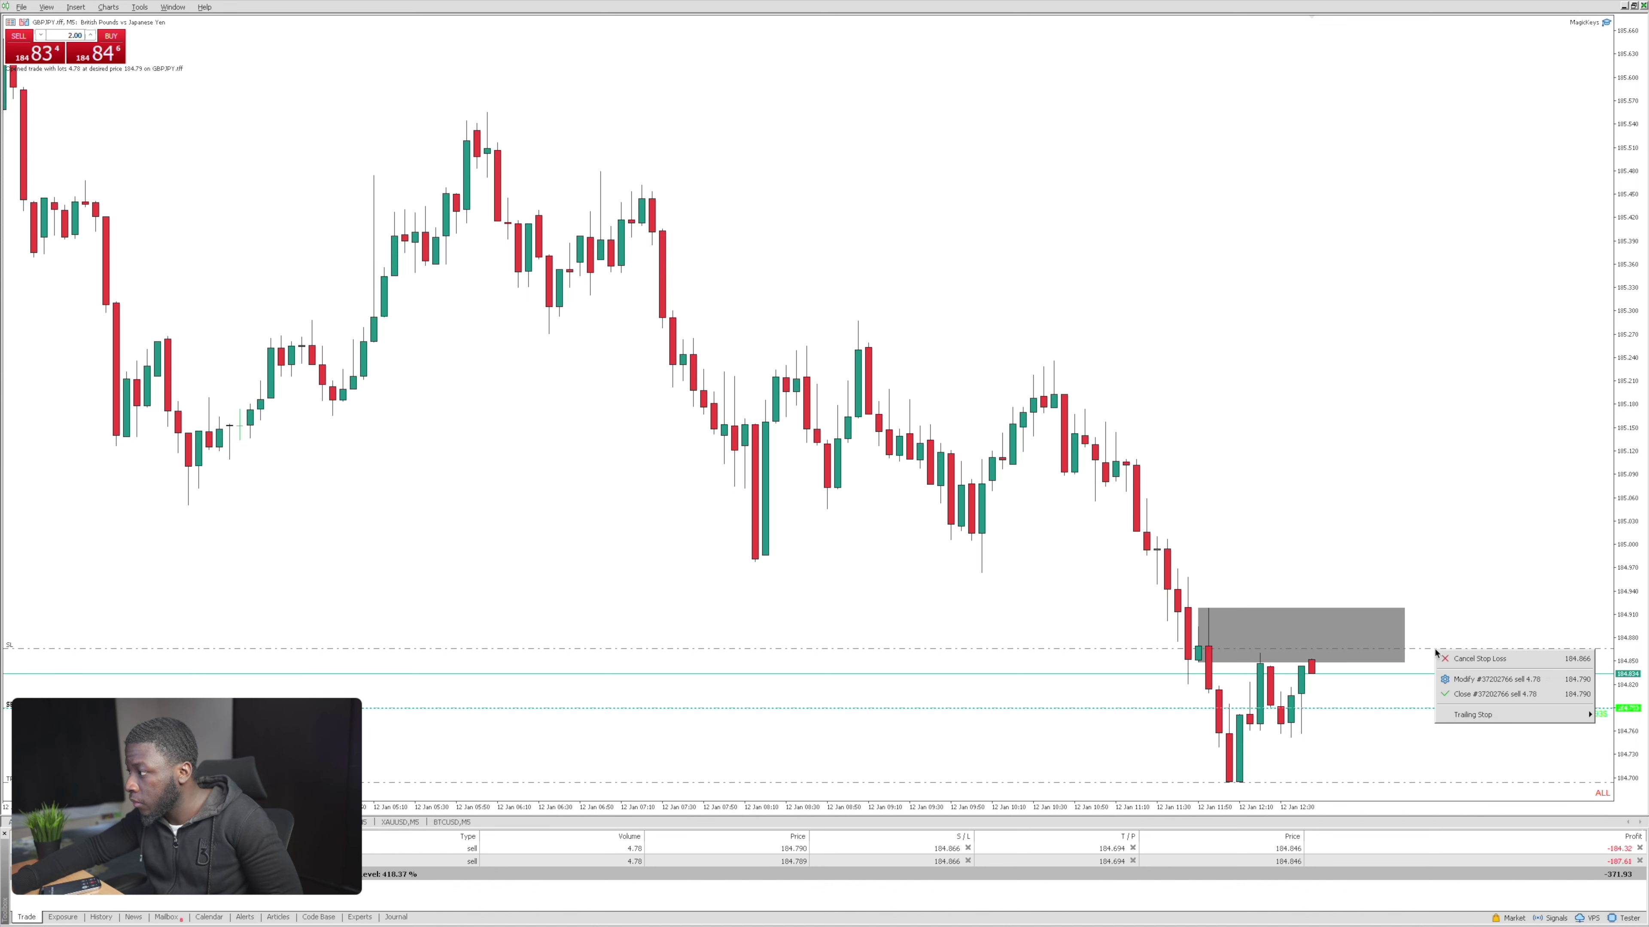
left_click(1408, 631)
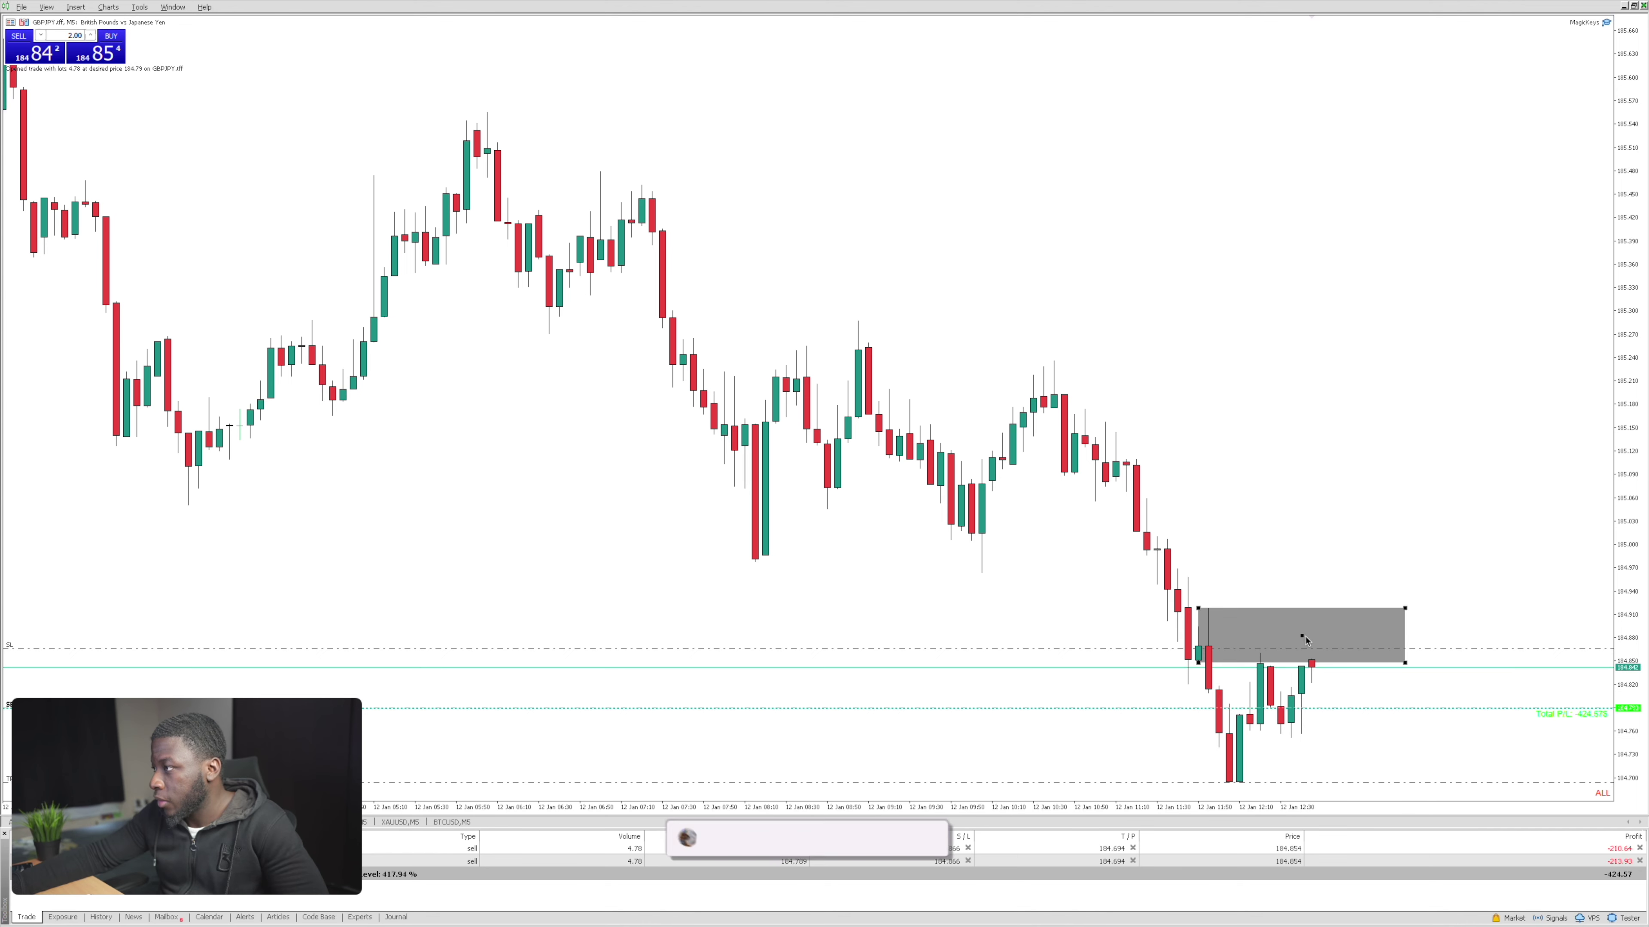
left_click(1400, 670)
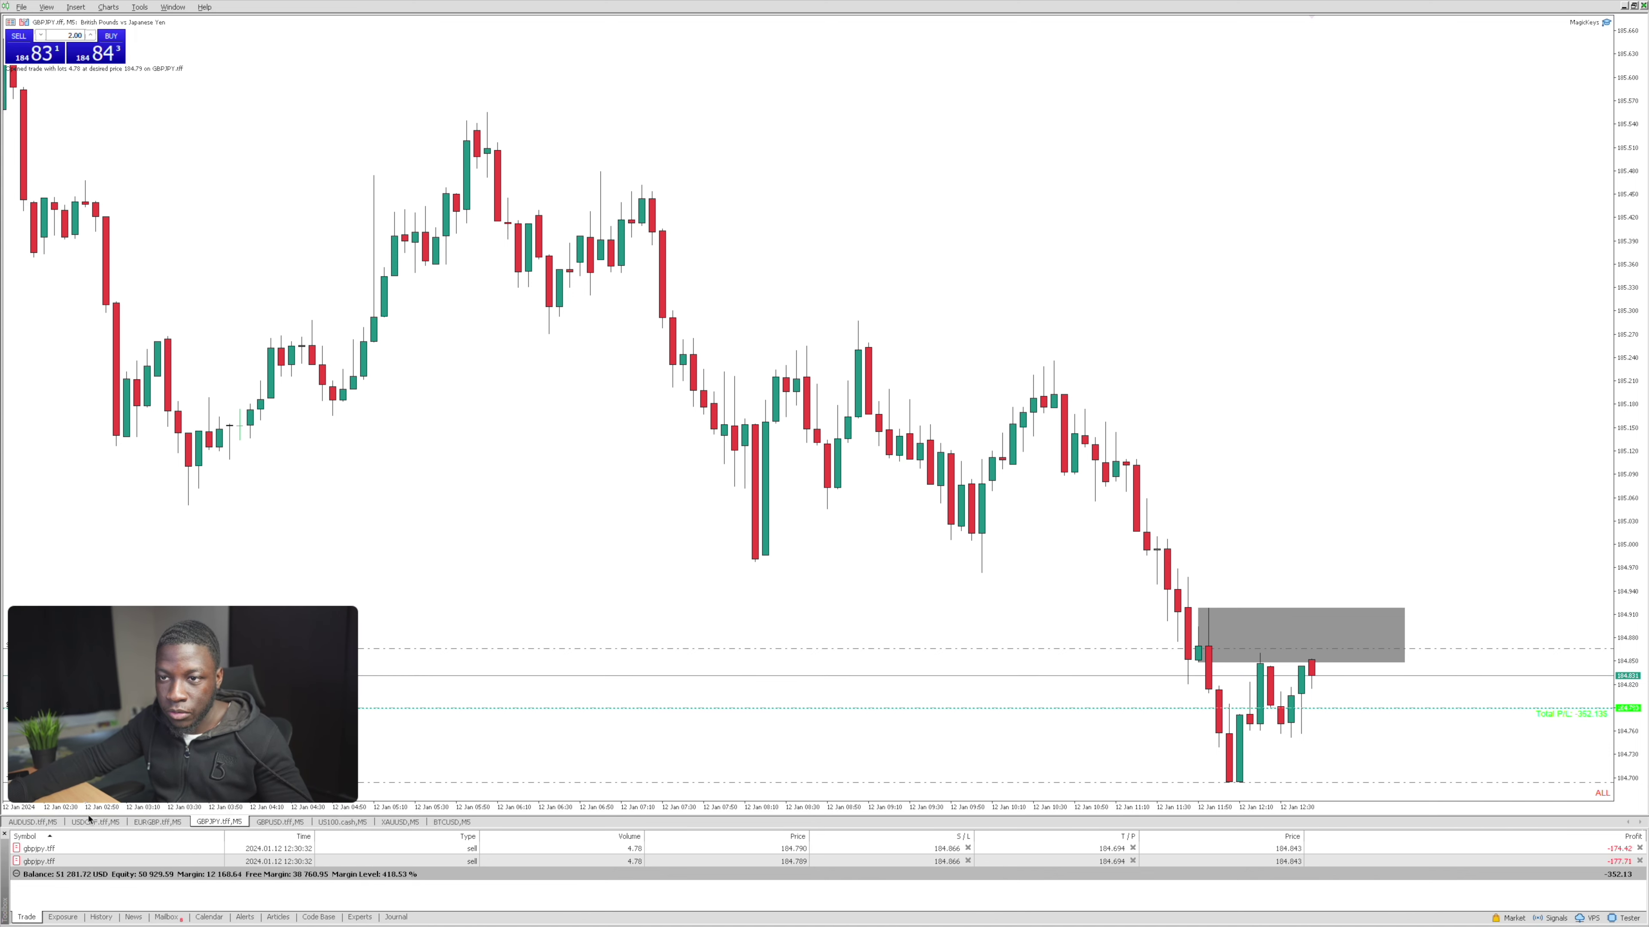
Step: On the USDCHF chart, prepare a risk-based buy order with its stop-loss line at about 0.85366
left_click(88, 823)
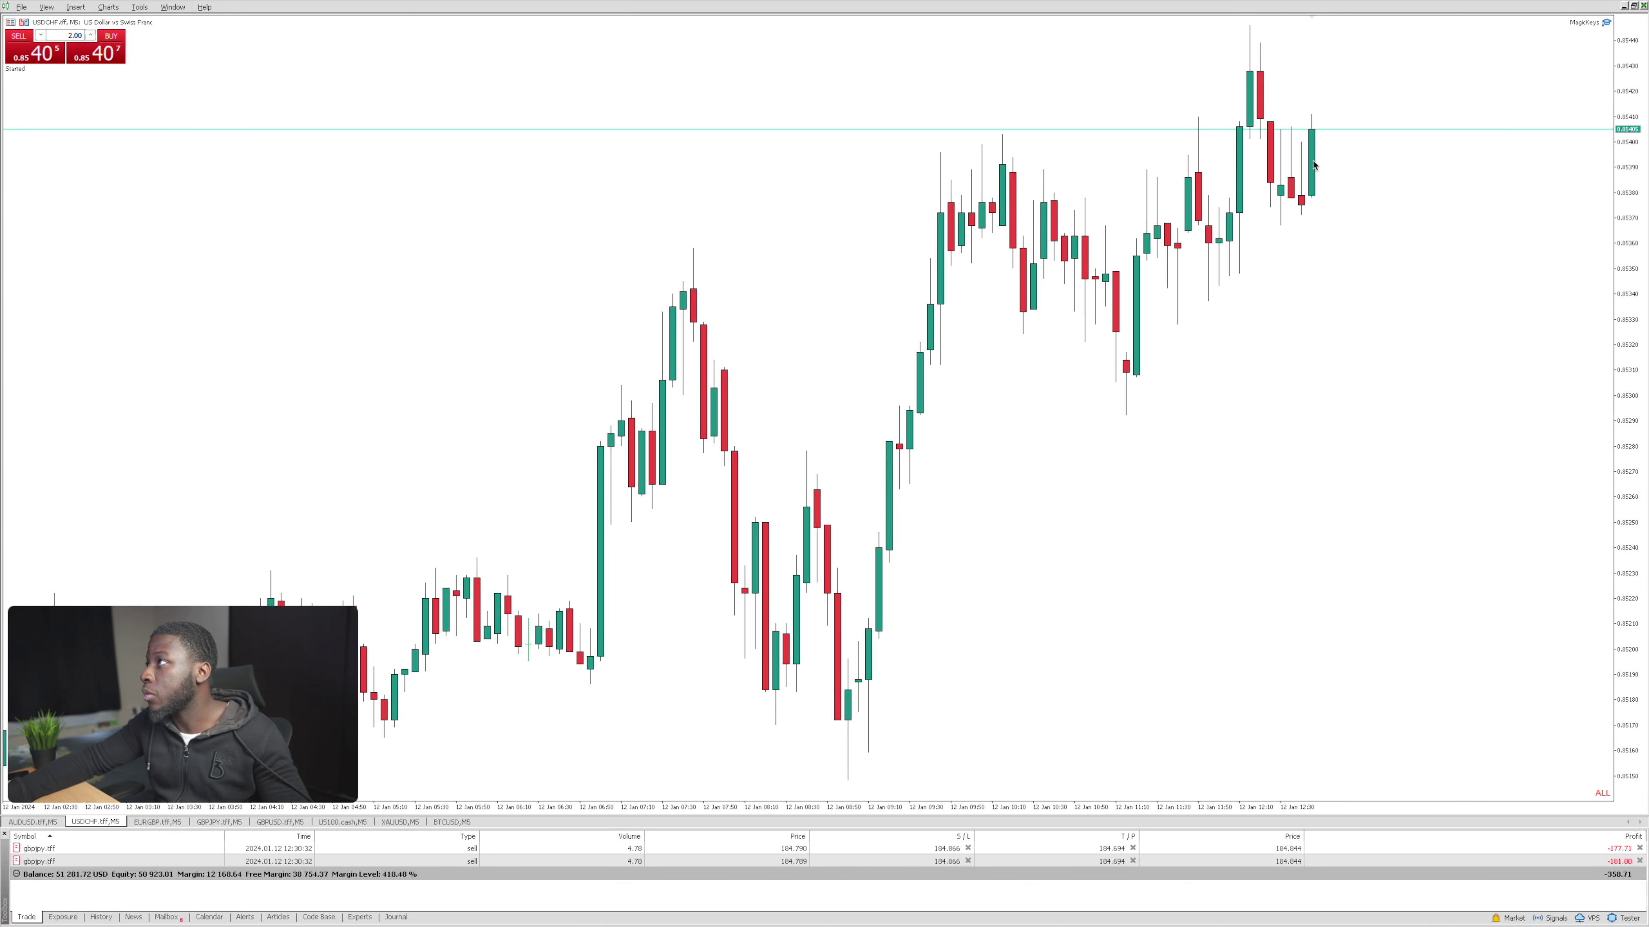
key("b")
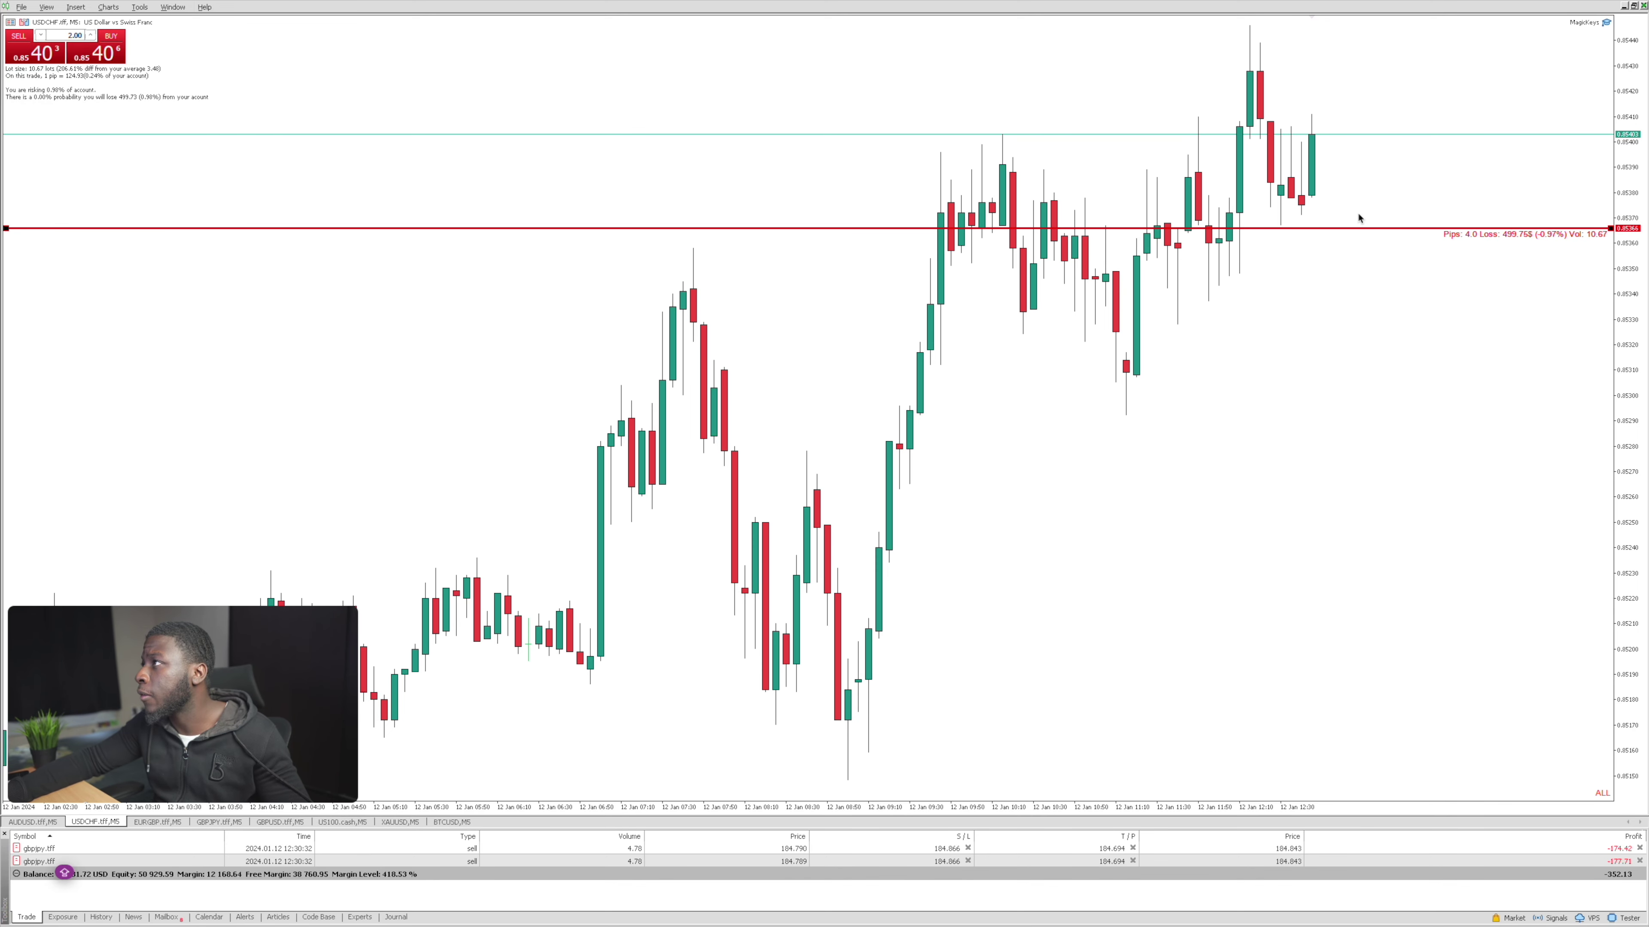
left_click(1350, 229)
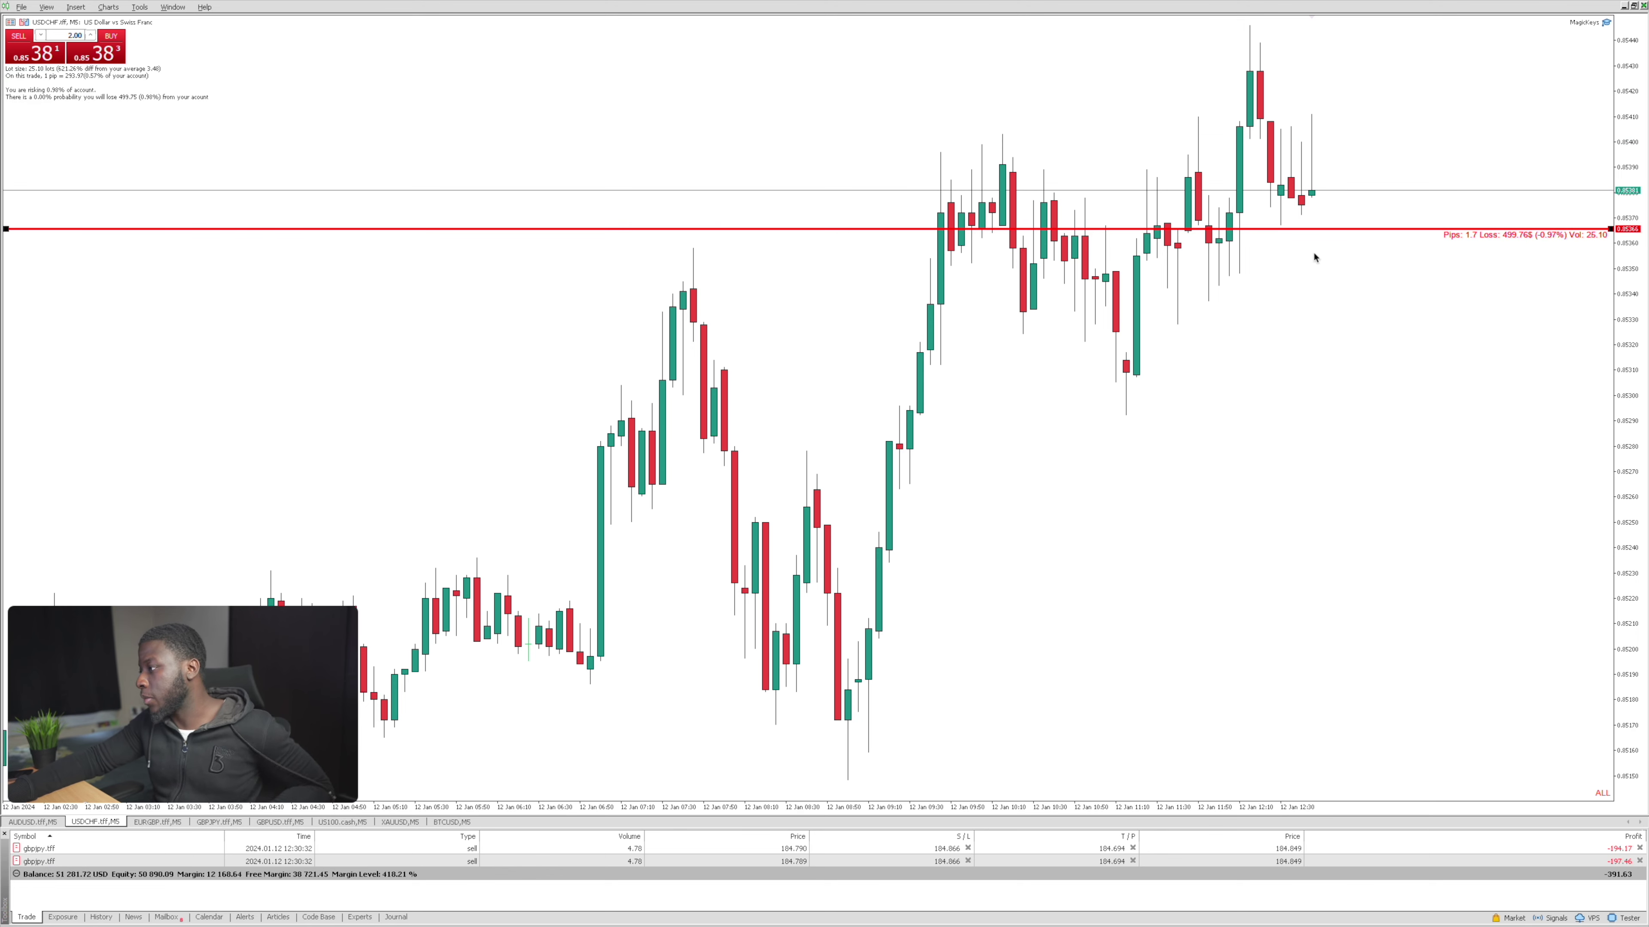
Step: Monitor the open GBPJPY sell positions near their stop loss, comparing price action with the USDCHF chart
left_click(233, 823)
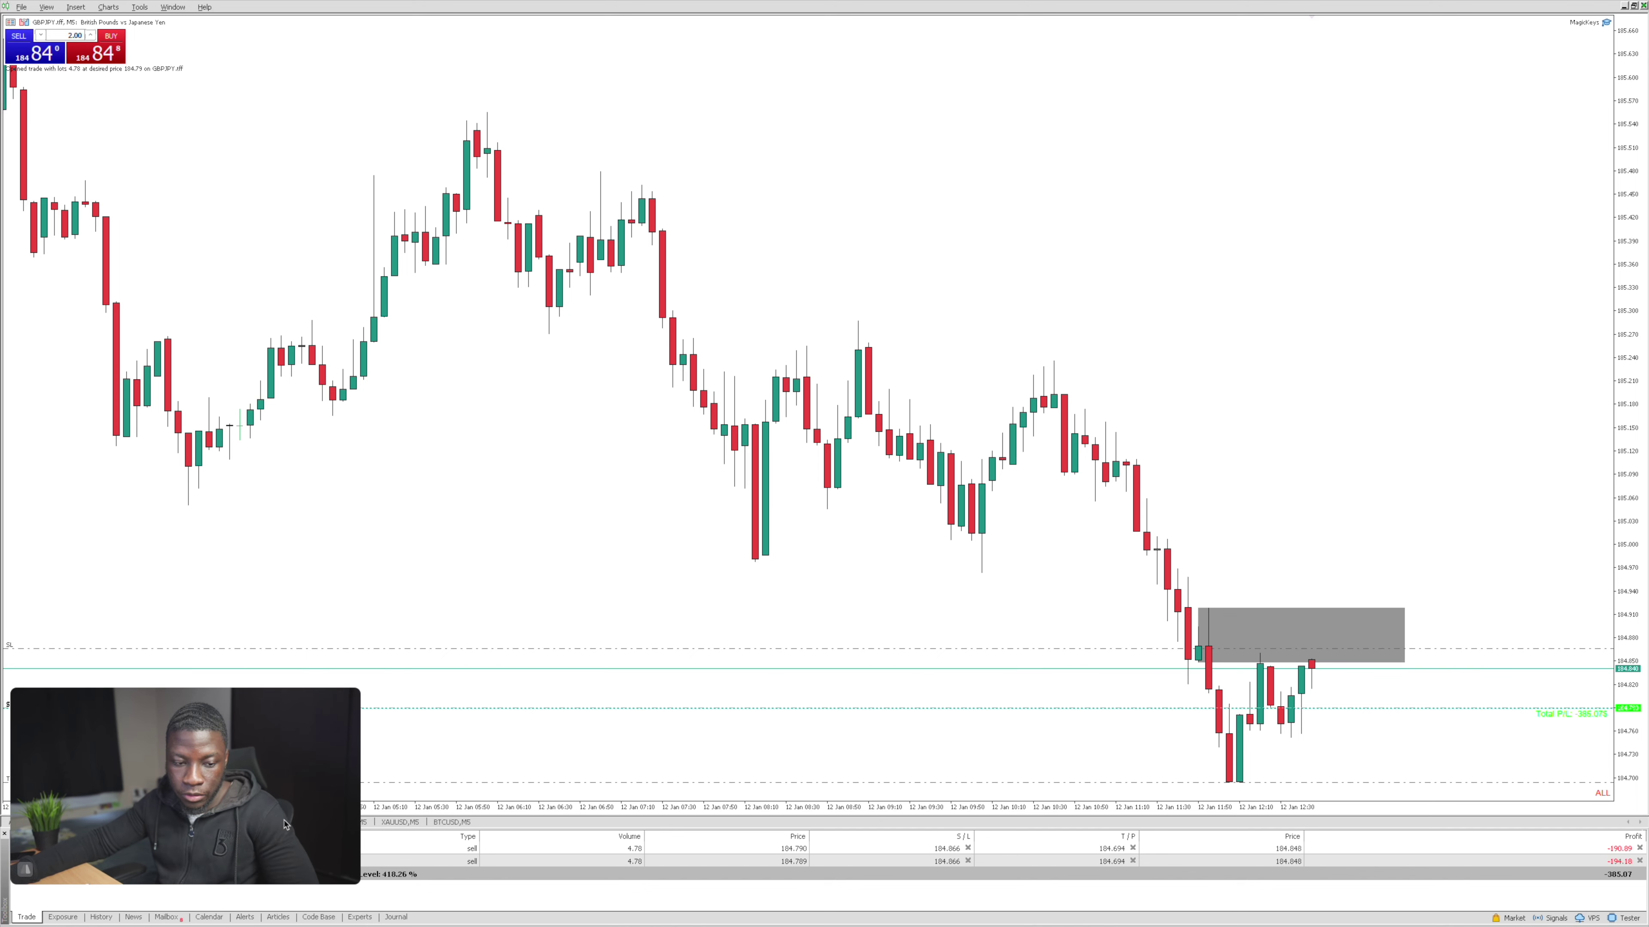
left_click(91, 823)
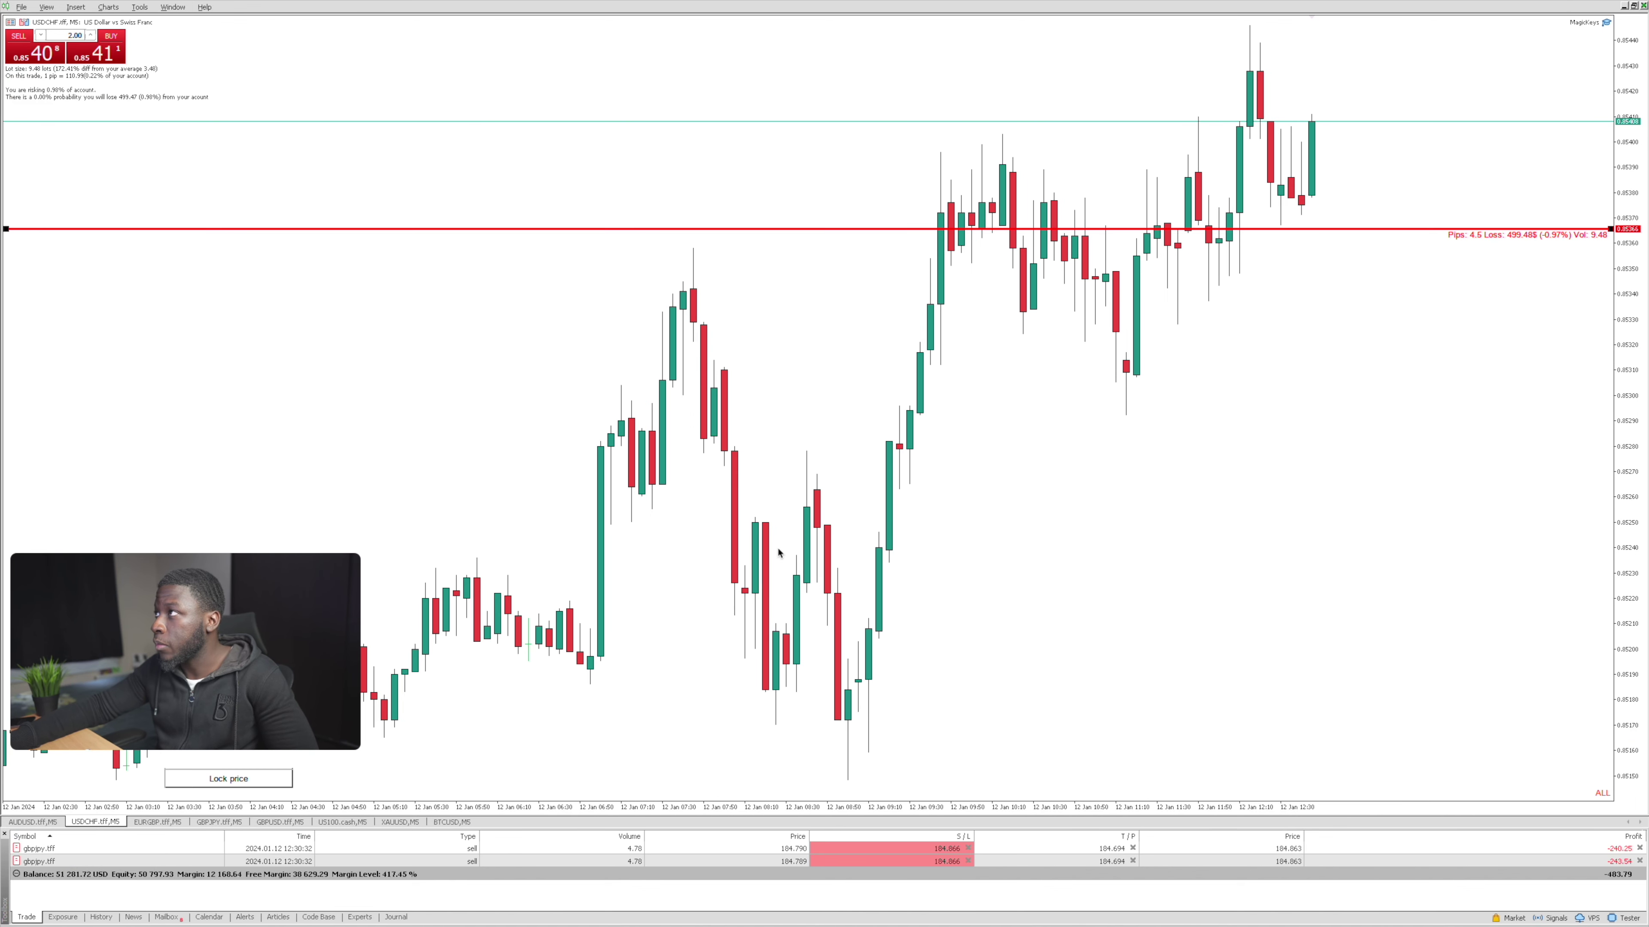
left_click(218, 822)
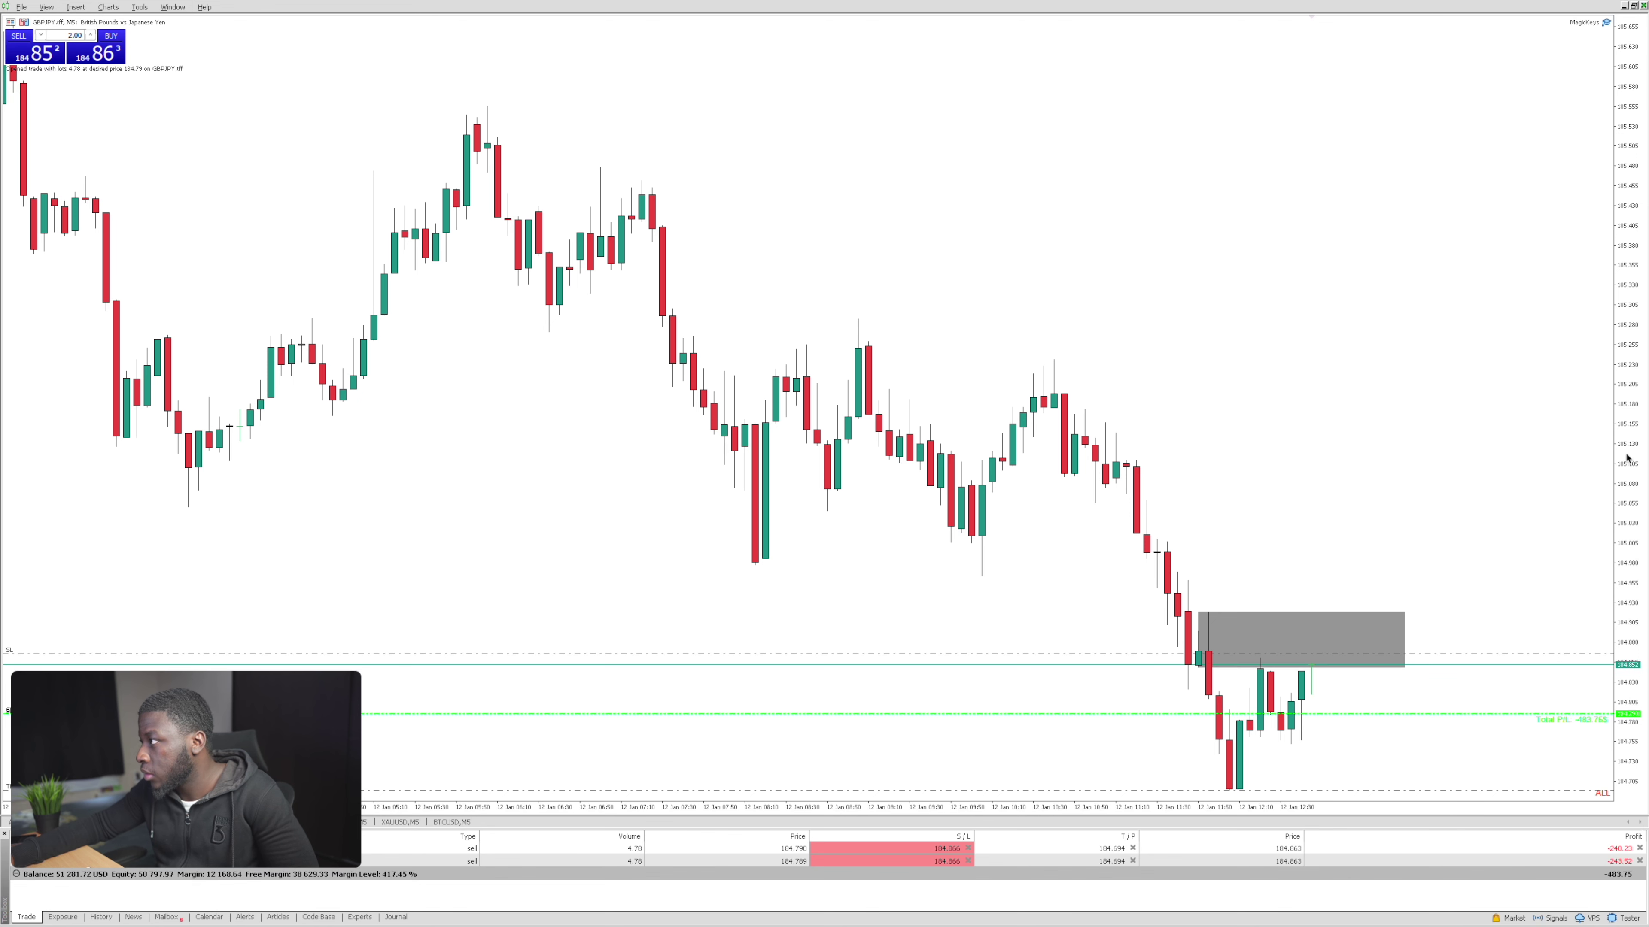
left_click_drag(1626, 459, 1625, 470)
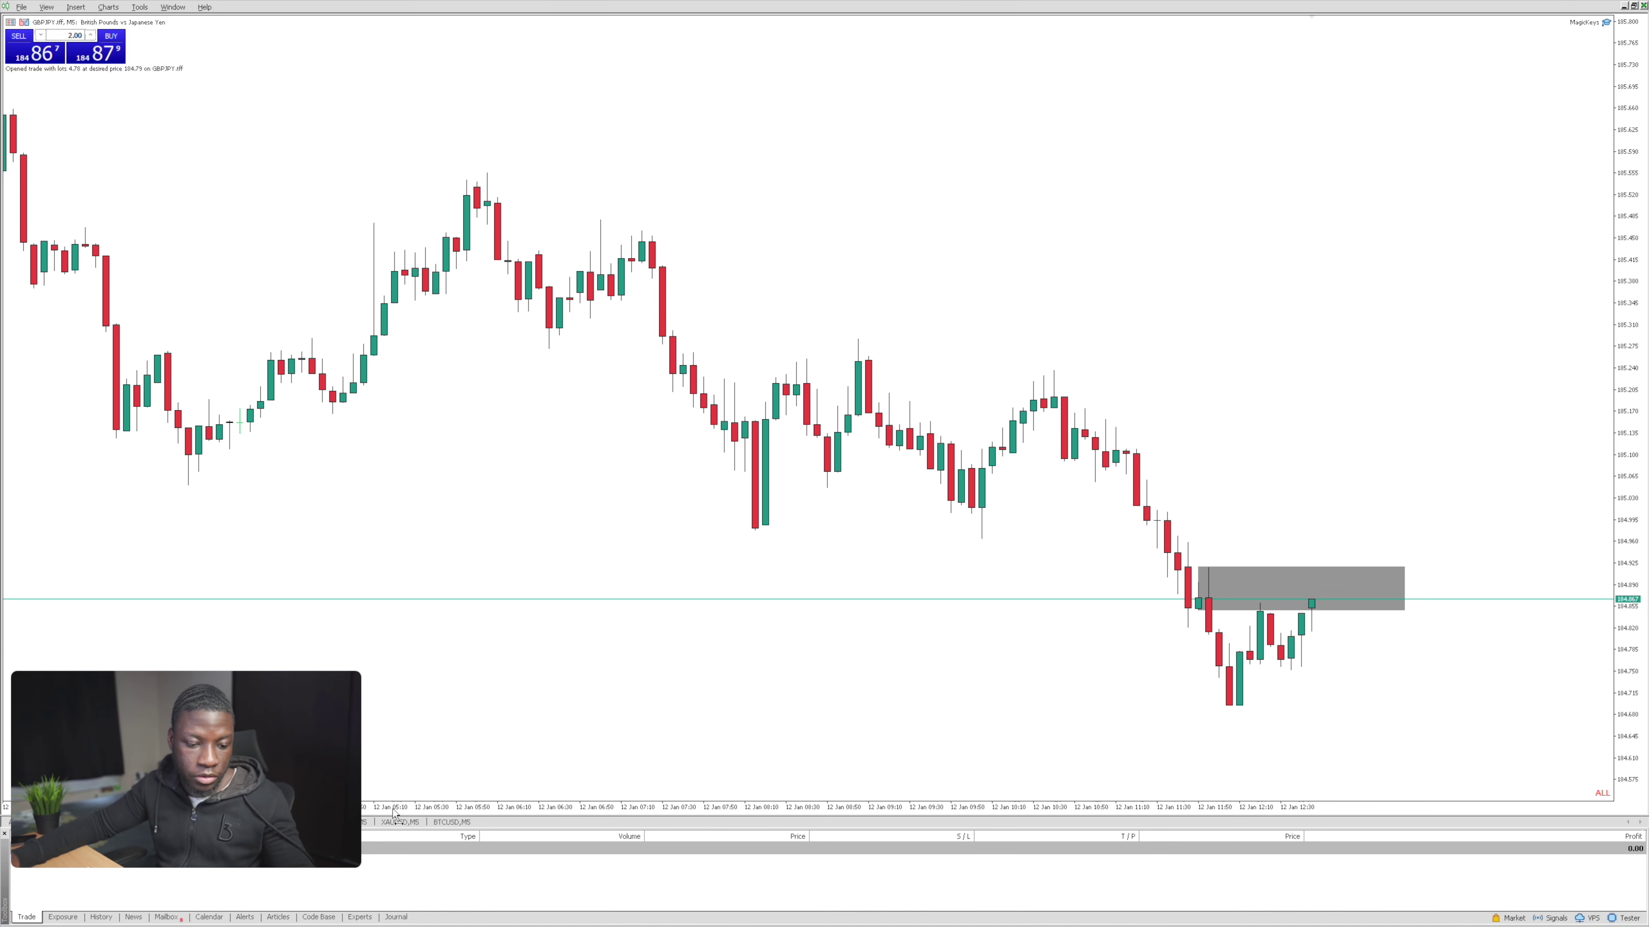
Step: Buy USDCHF in two 5.93-lot positions with the stop loss at 0.85366, and remove their take profit
key("ctrl+Tab")
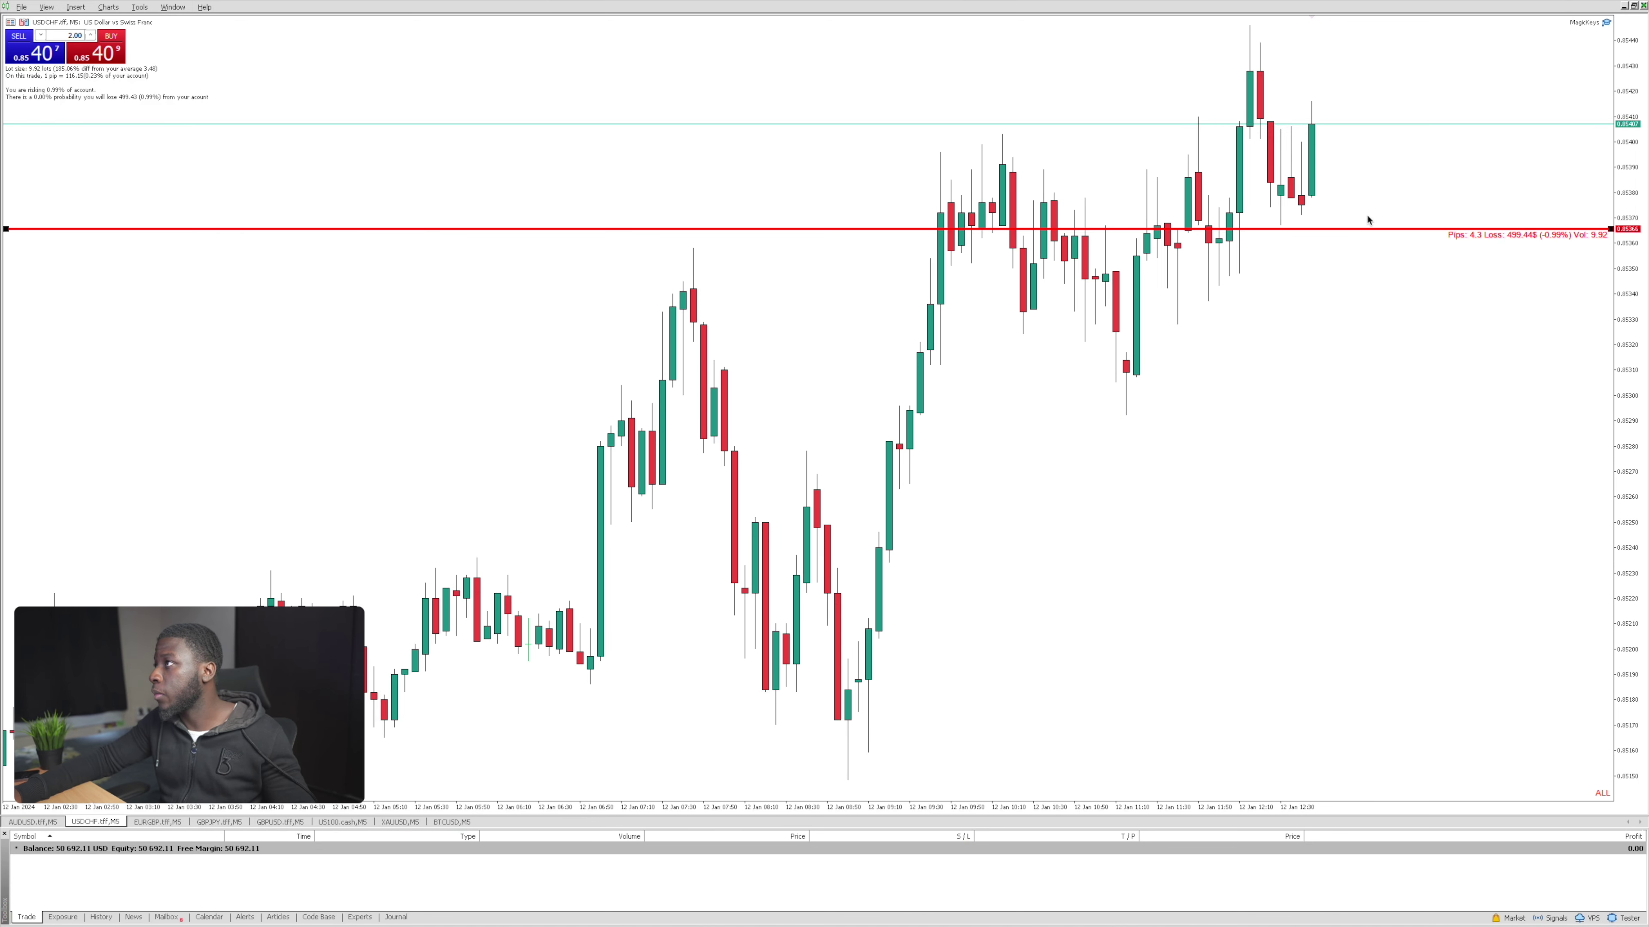
key("b")
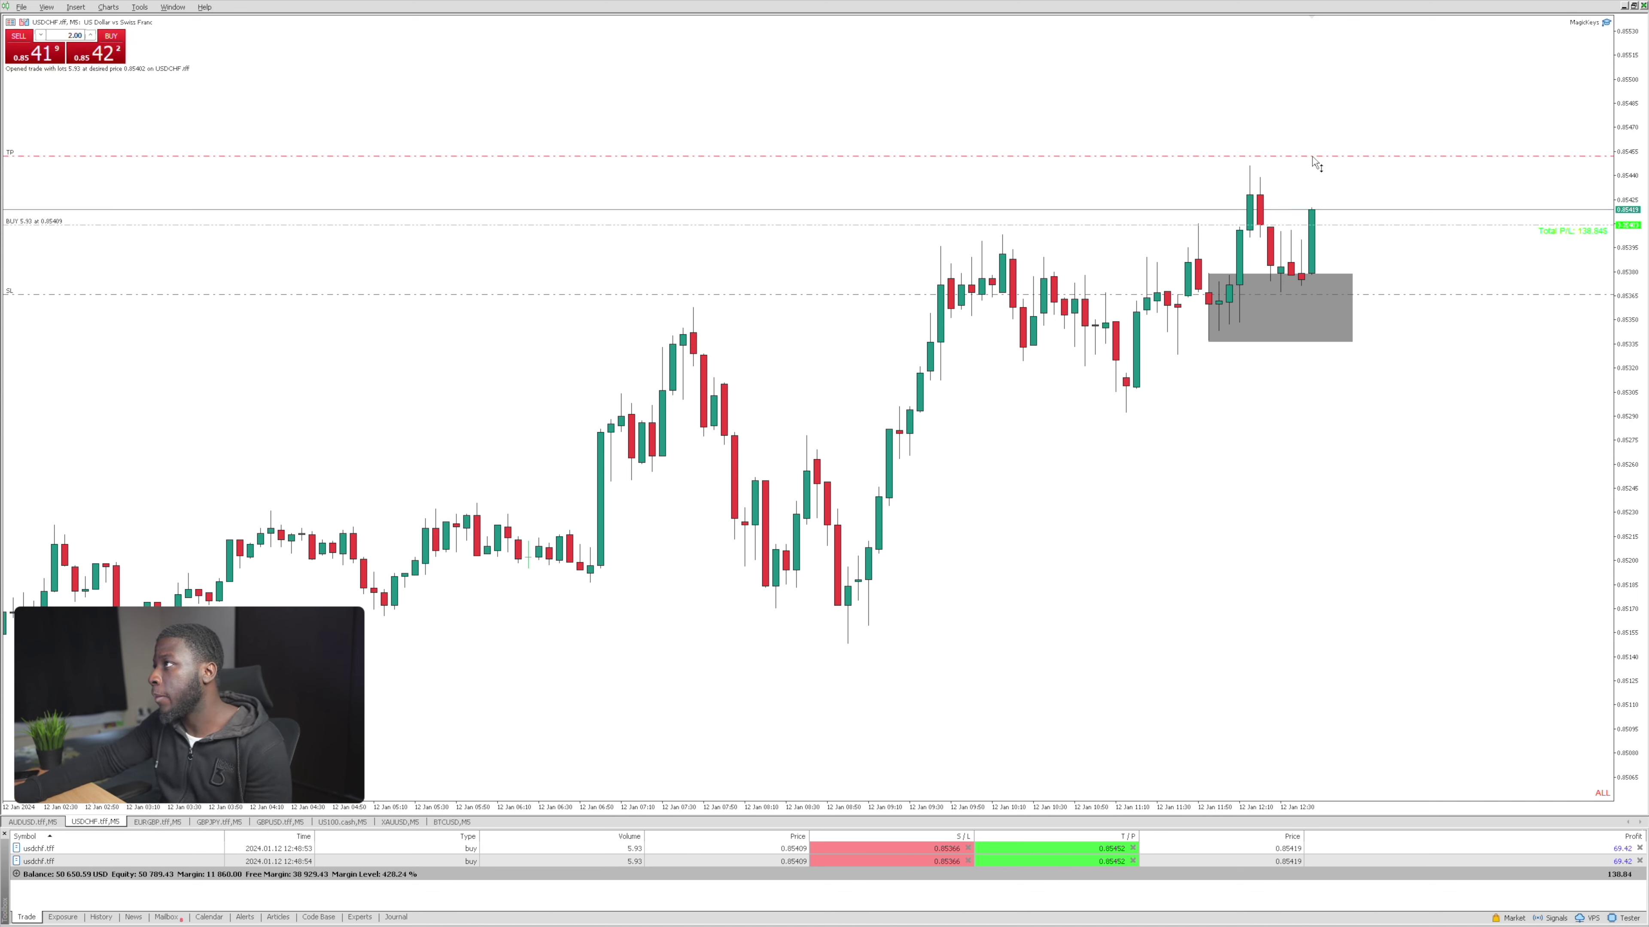
right_click(1334, 162)
left_click(1339, 162)
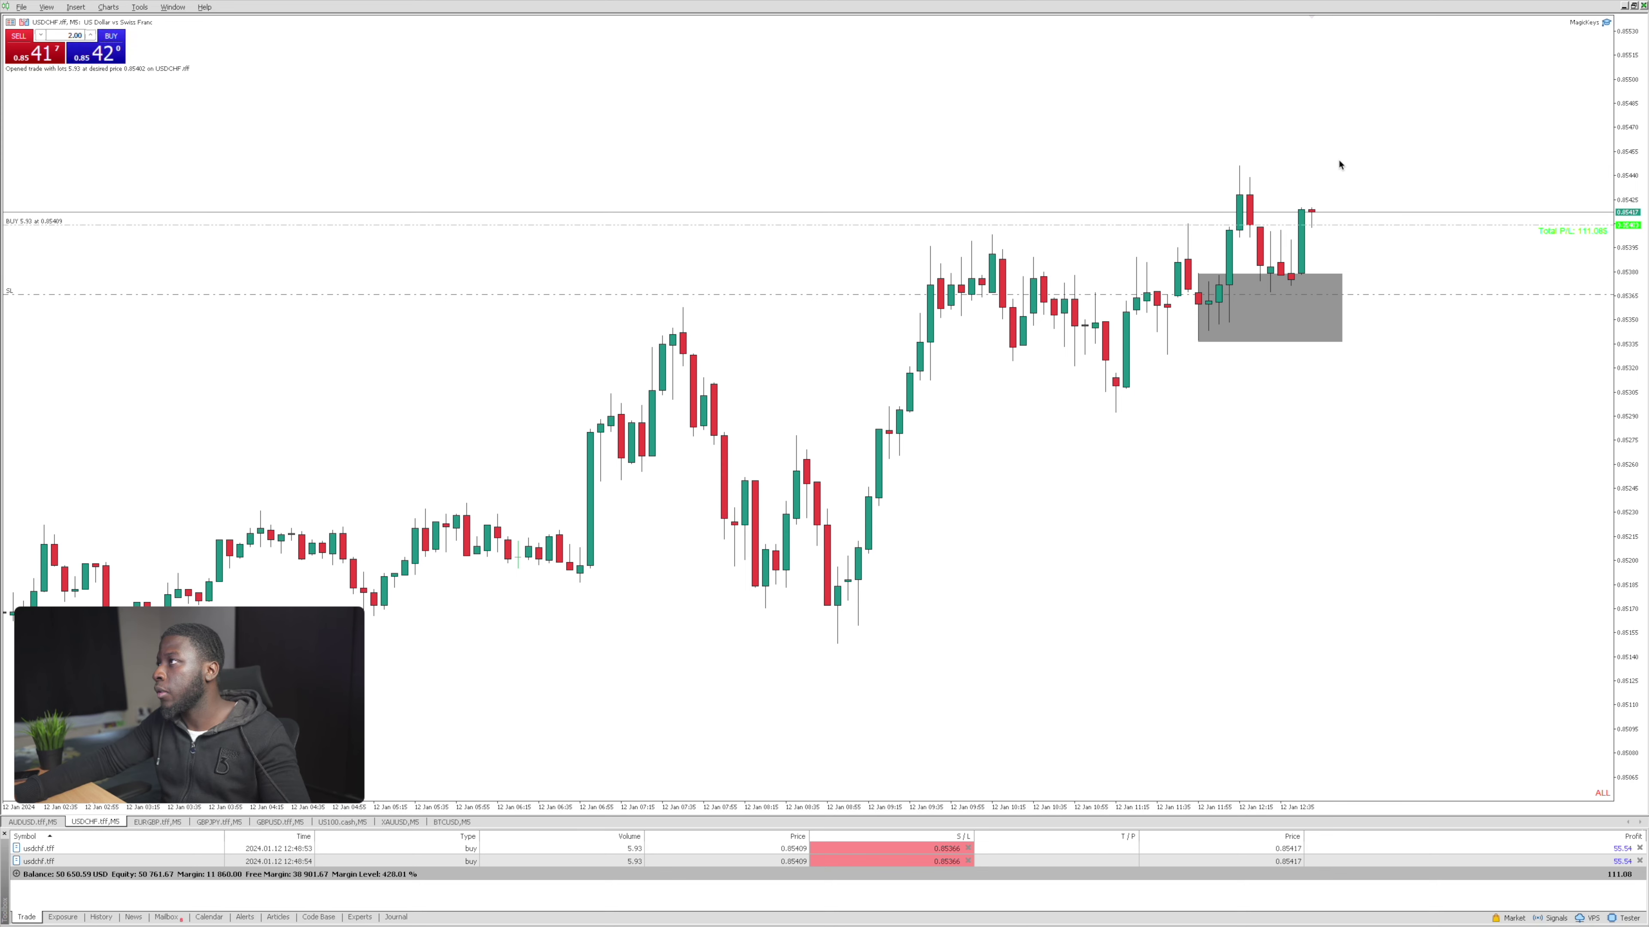
Step: Switch to TradingView and examine earlier USDCHF highs and lows on the 15-minute chart
key("alt+Tab")
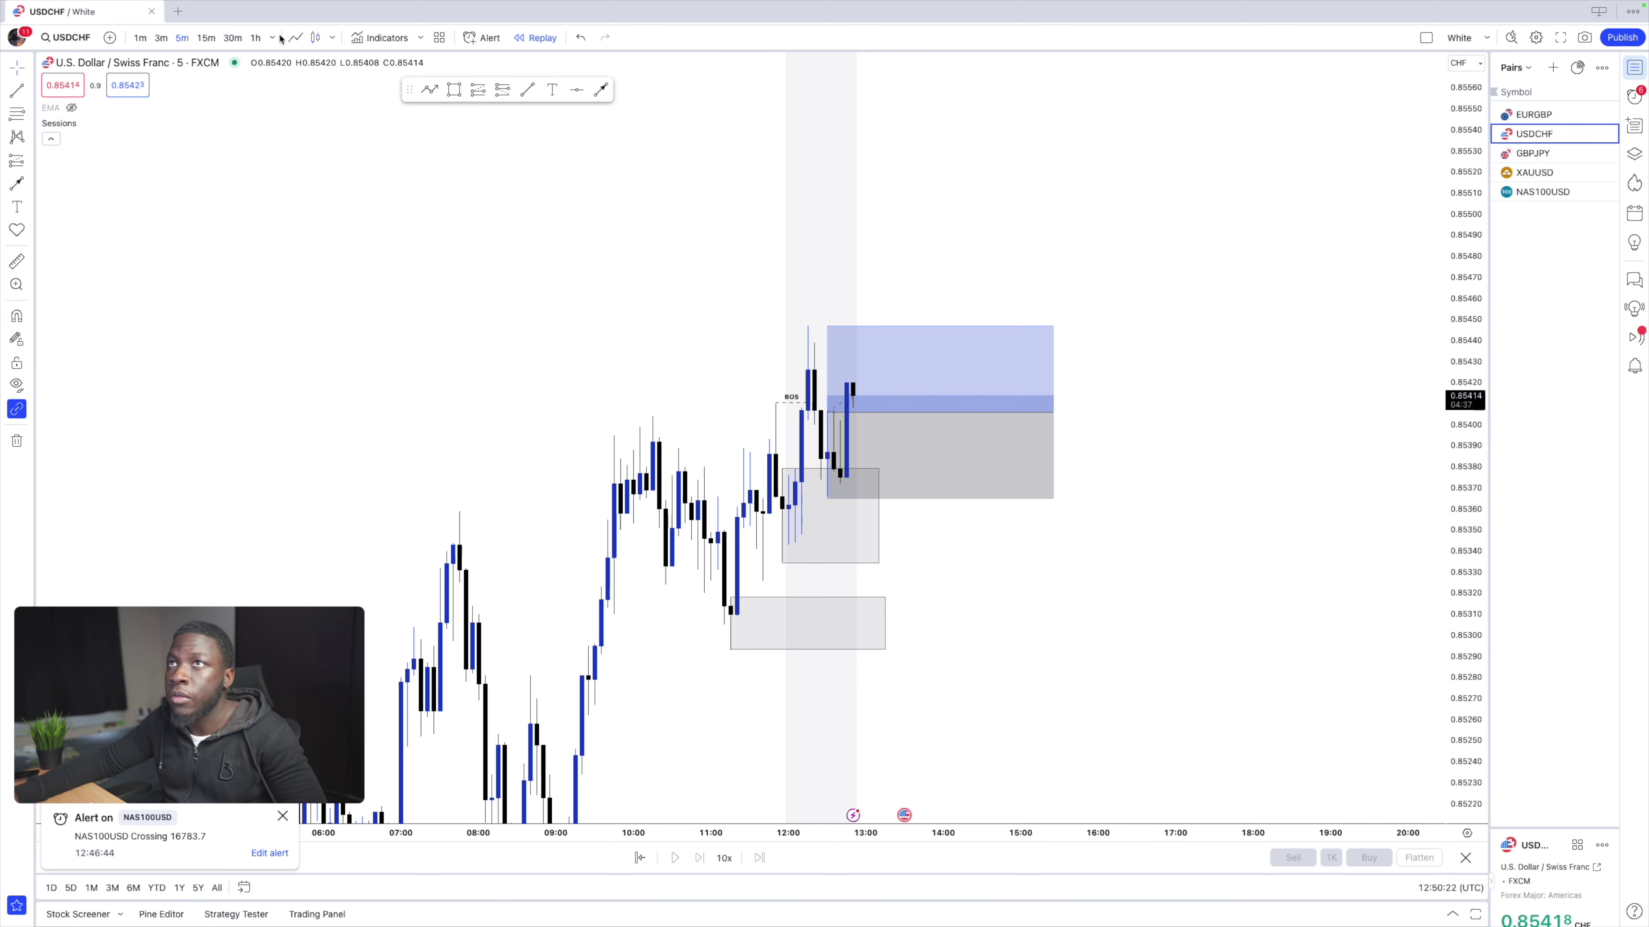
left_click(205, 36)
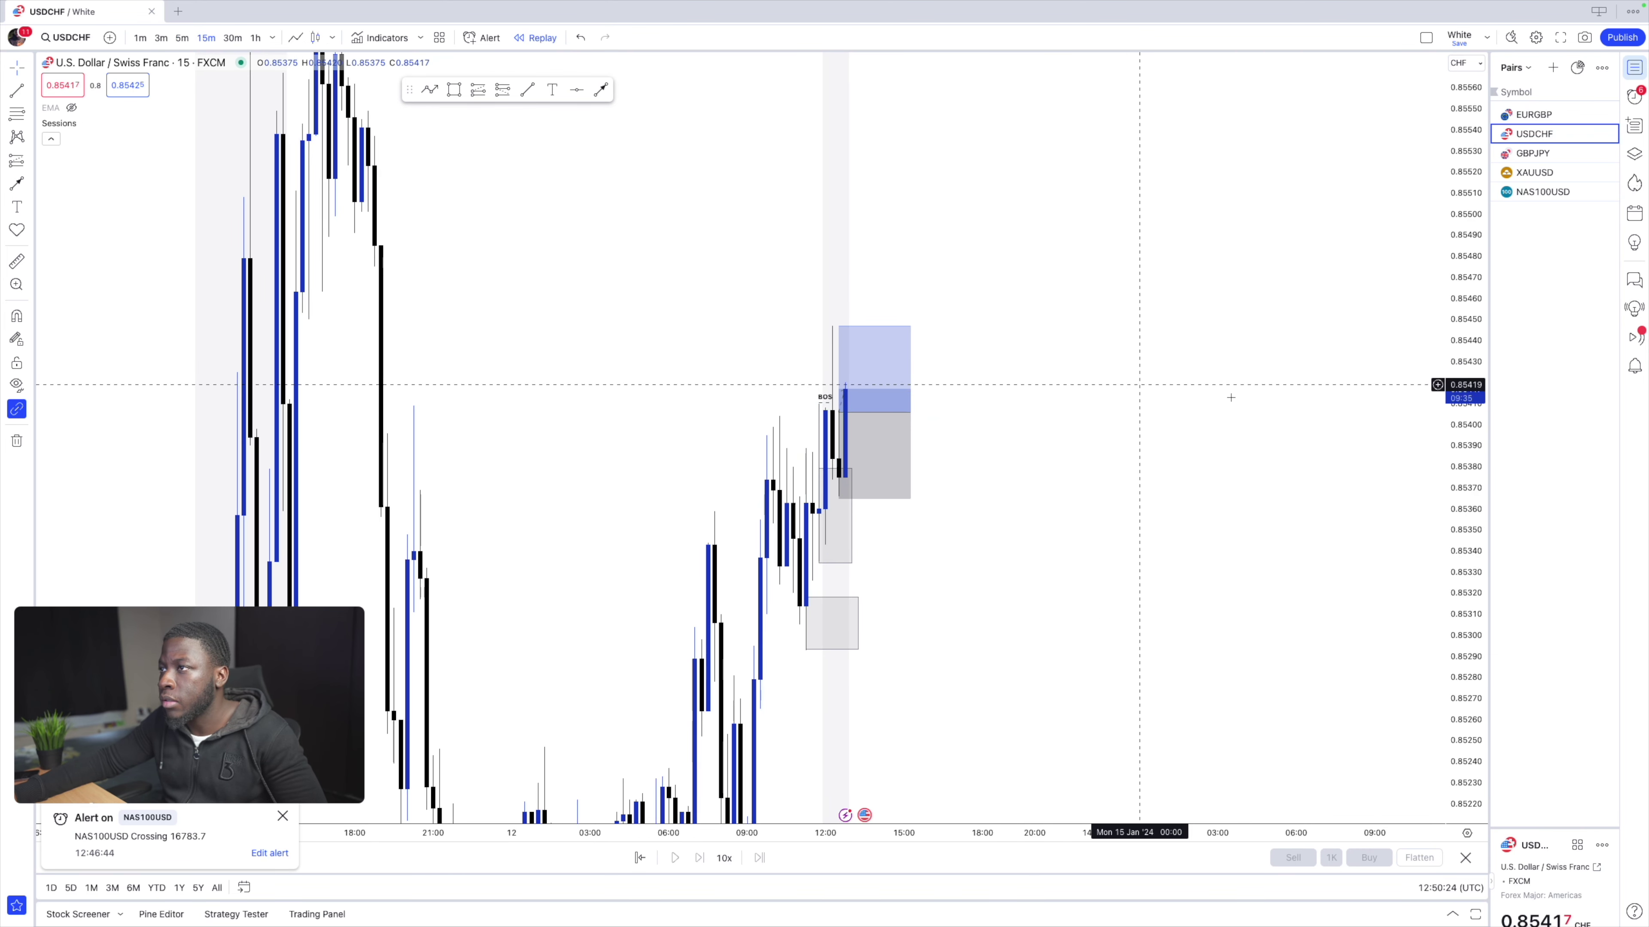
scroll(1026, 519, "down", 3)
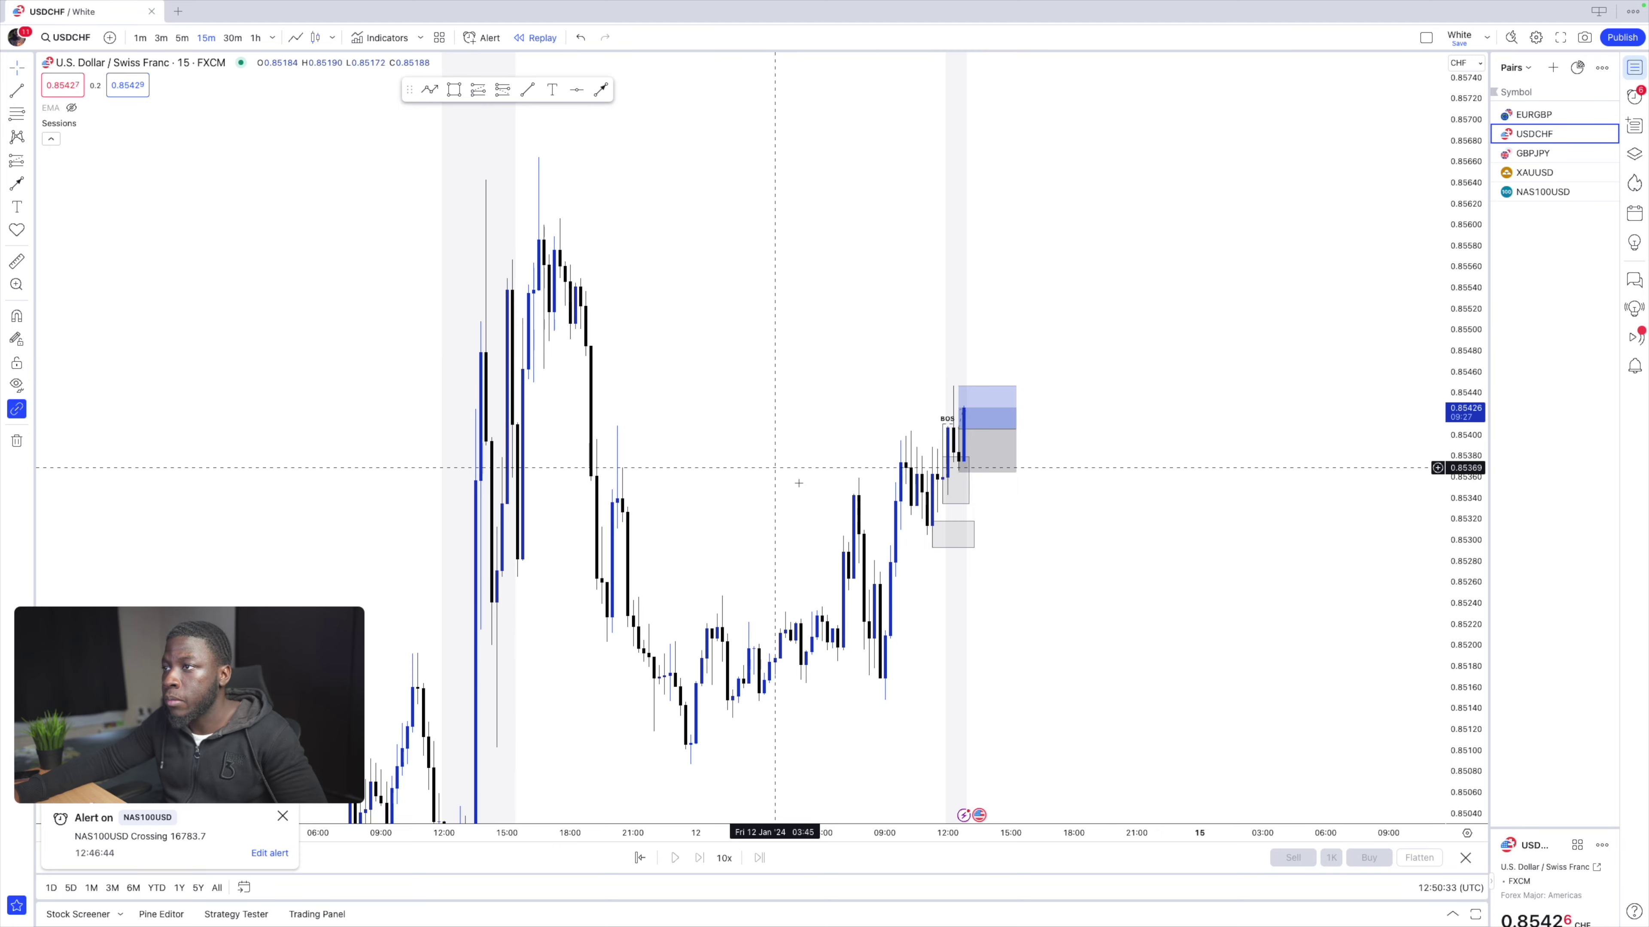
left_click_drag(795, 471, 1093, 198)
scroll(1093, 197, "down", 5)
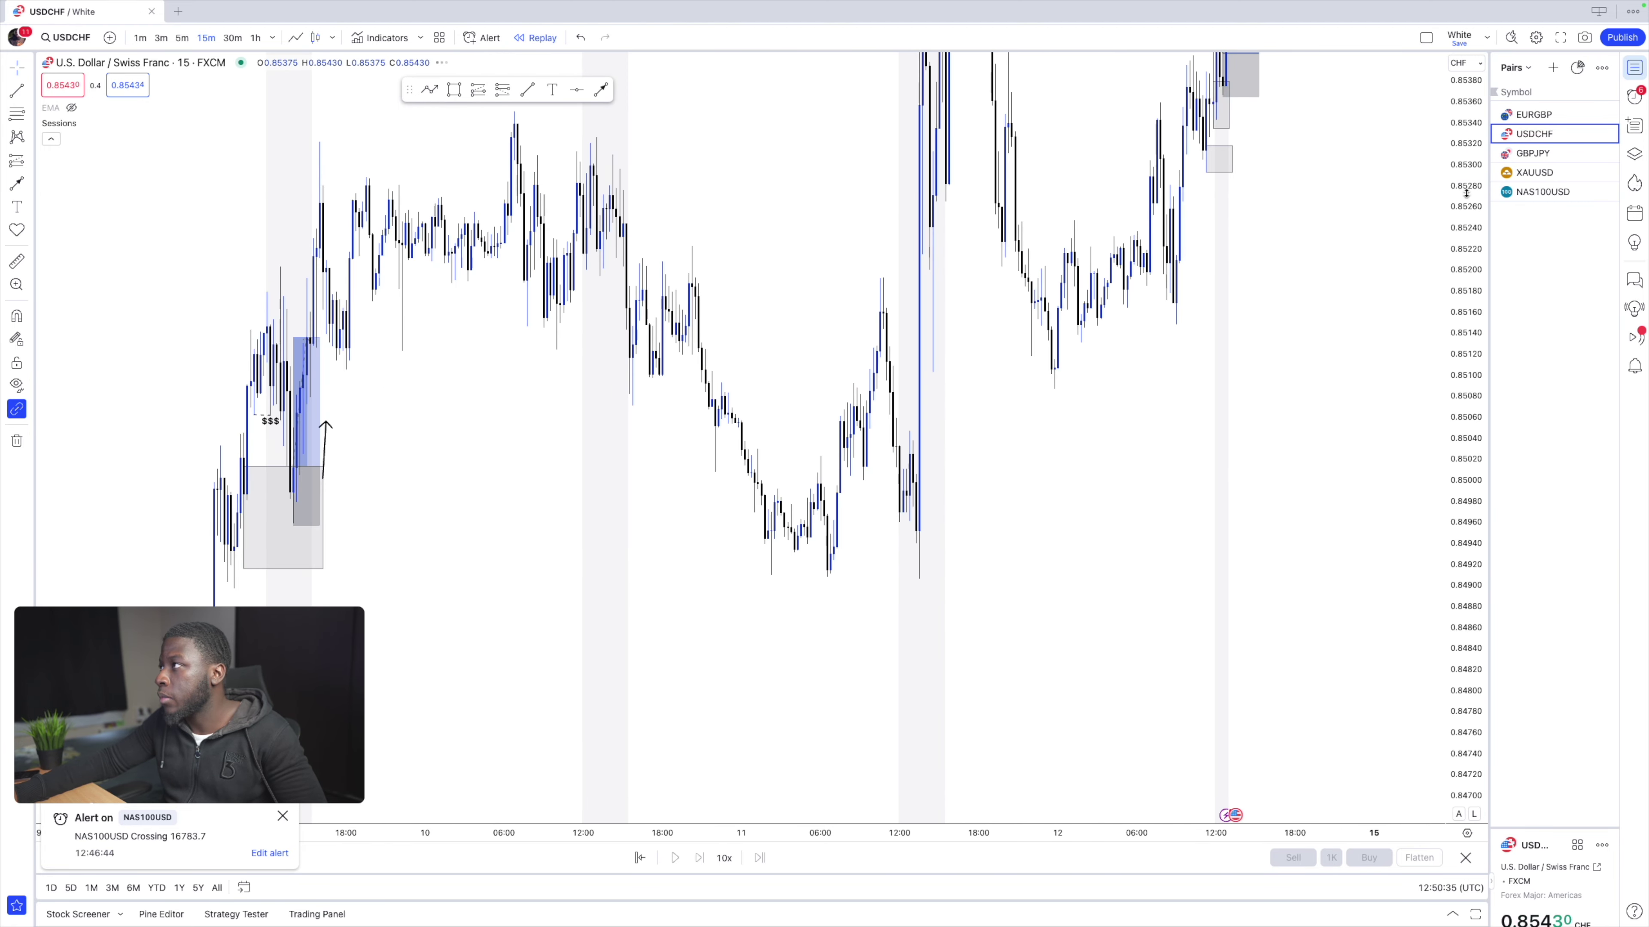
left_click_drag(1242, 539, 855, 720)
scroll(1141, 409, "up", 4)
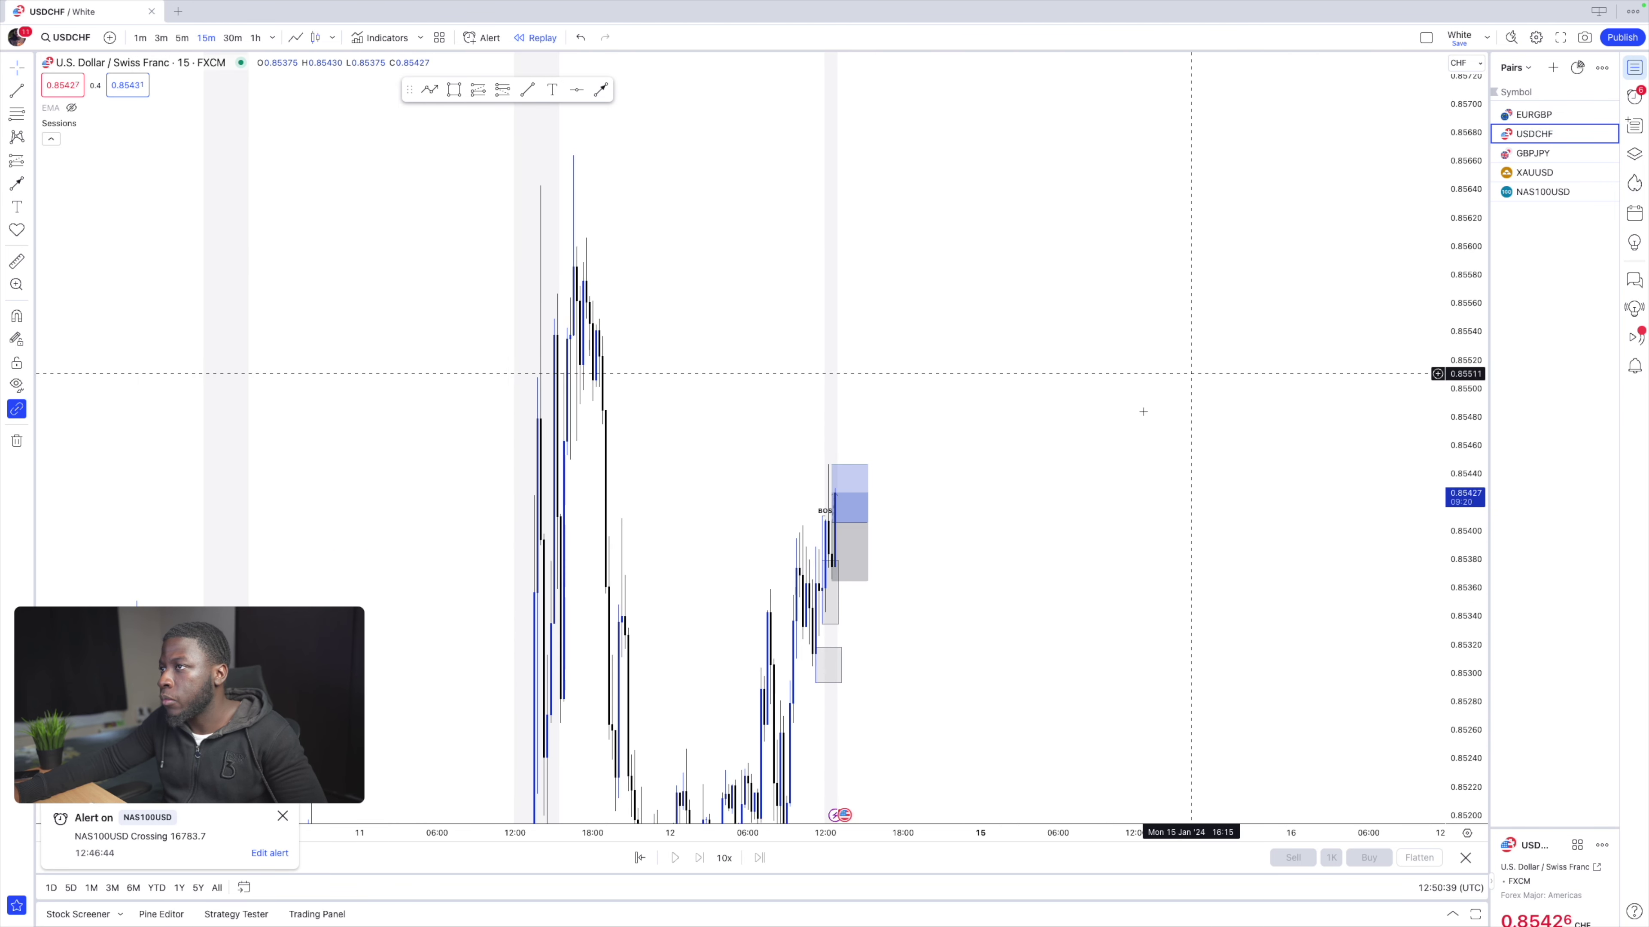
Step: Raise the USDCHF long position's target to about 0.85488 for a risk/reward of 2, and shorten its box to about 13:30 on the 5-minute chart
scroll(762, 431, "down", 1)
scroll(846, 317, "up", 2)
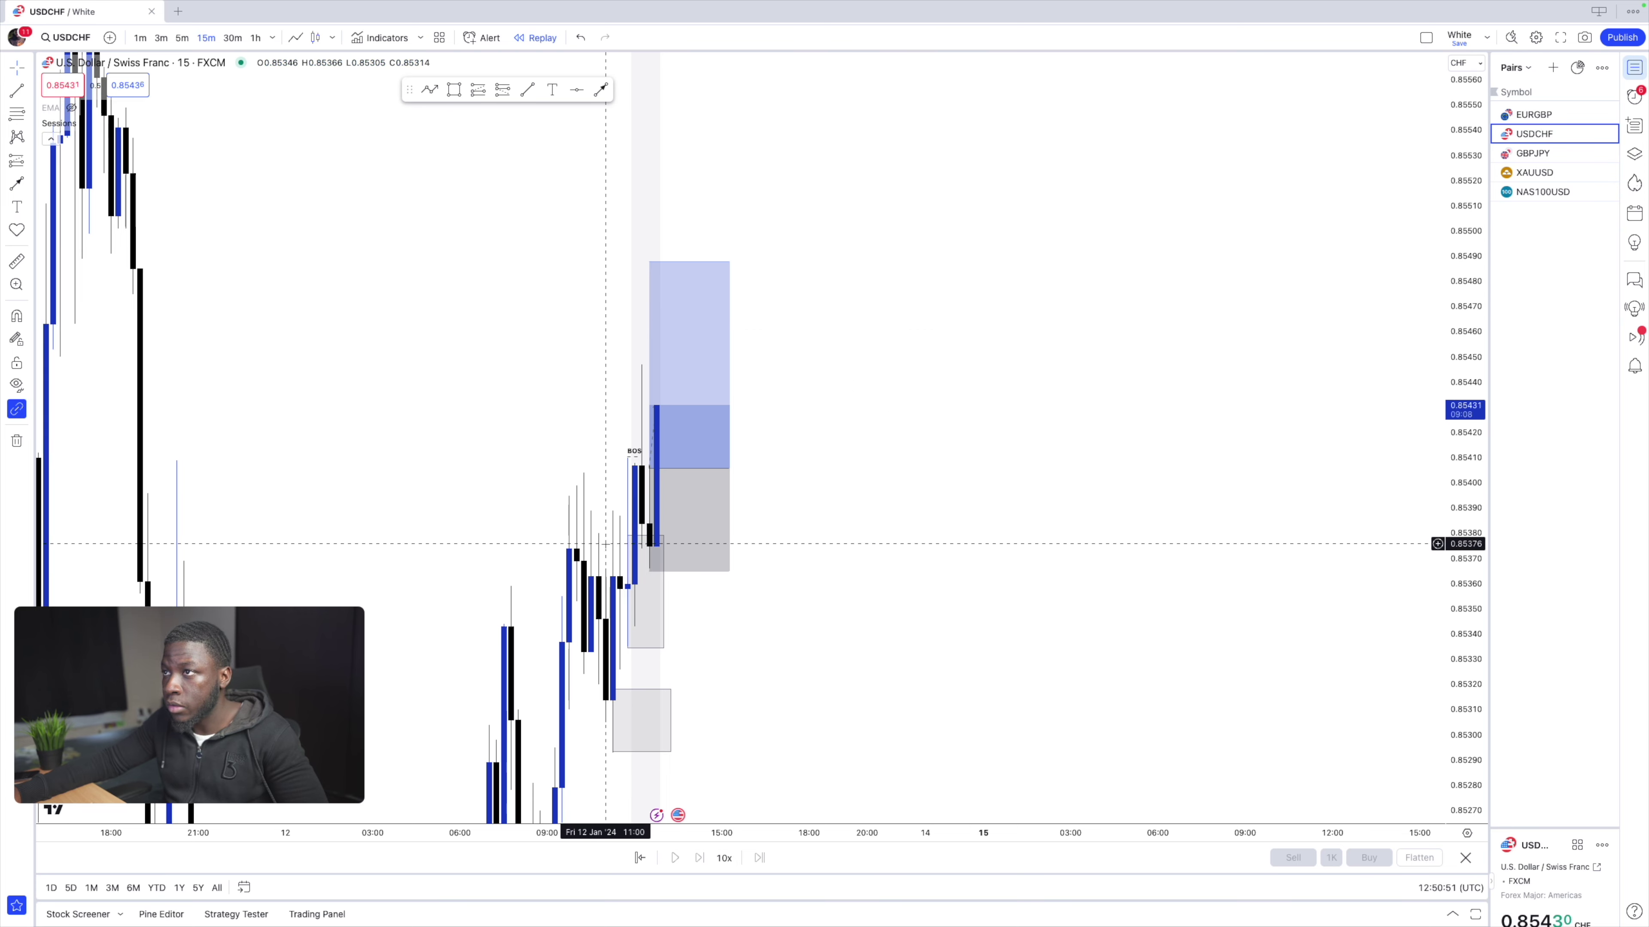
key("5")
key("Return")
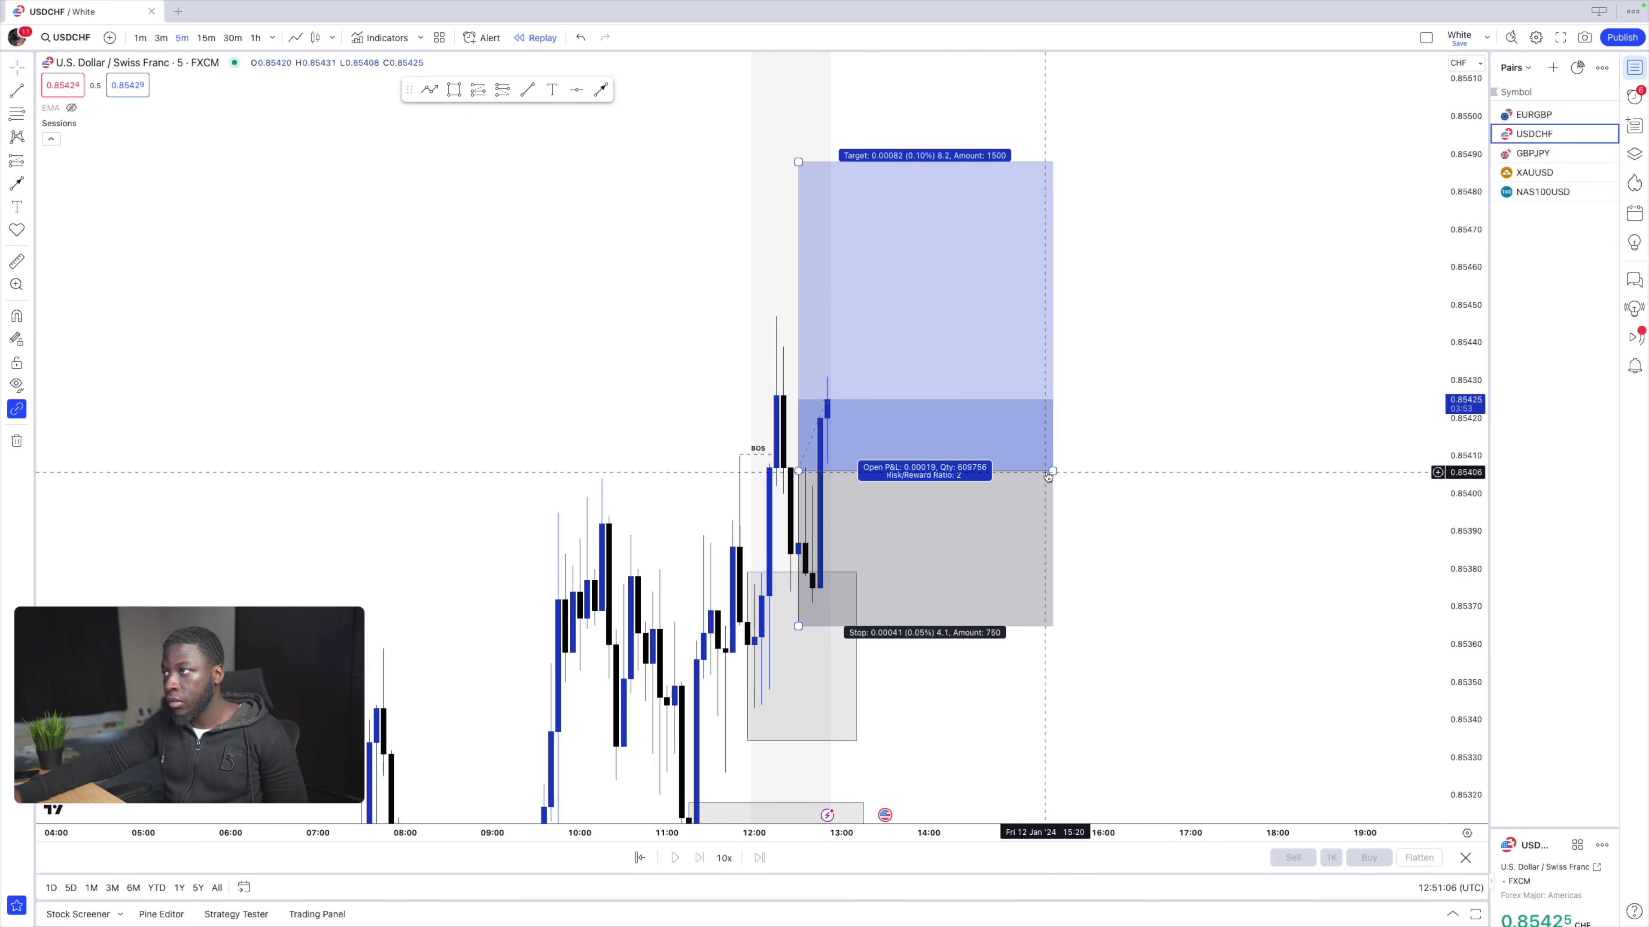
left_click_drag(1053, 471, 885, 470)
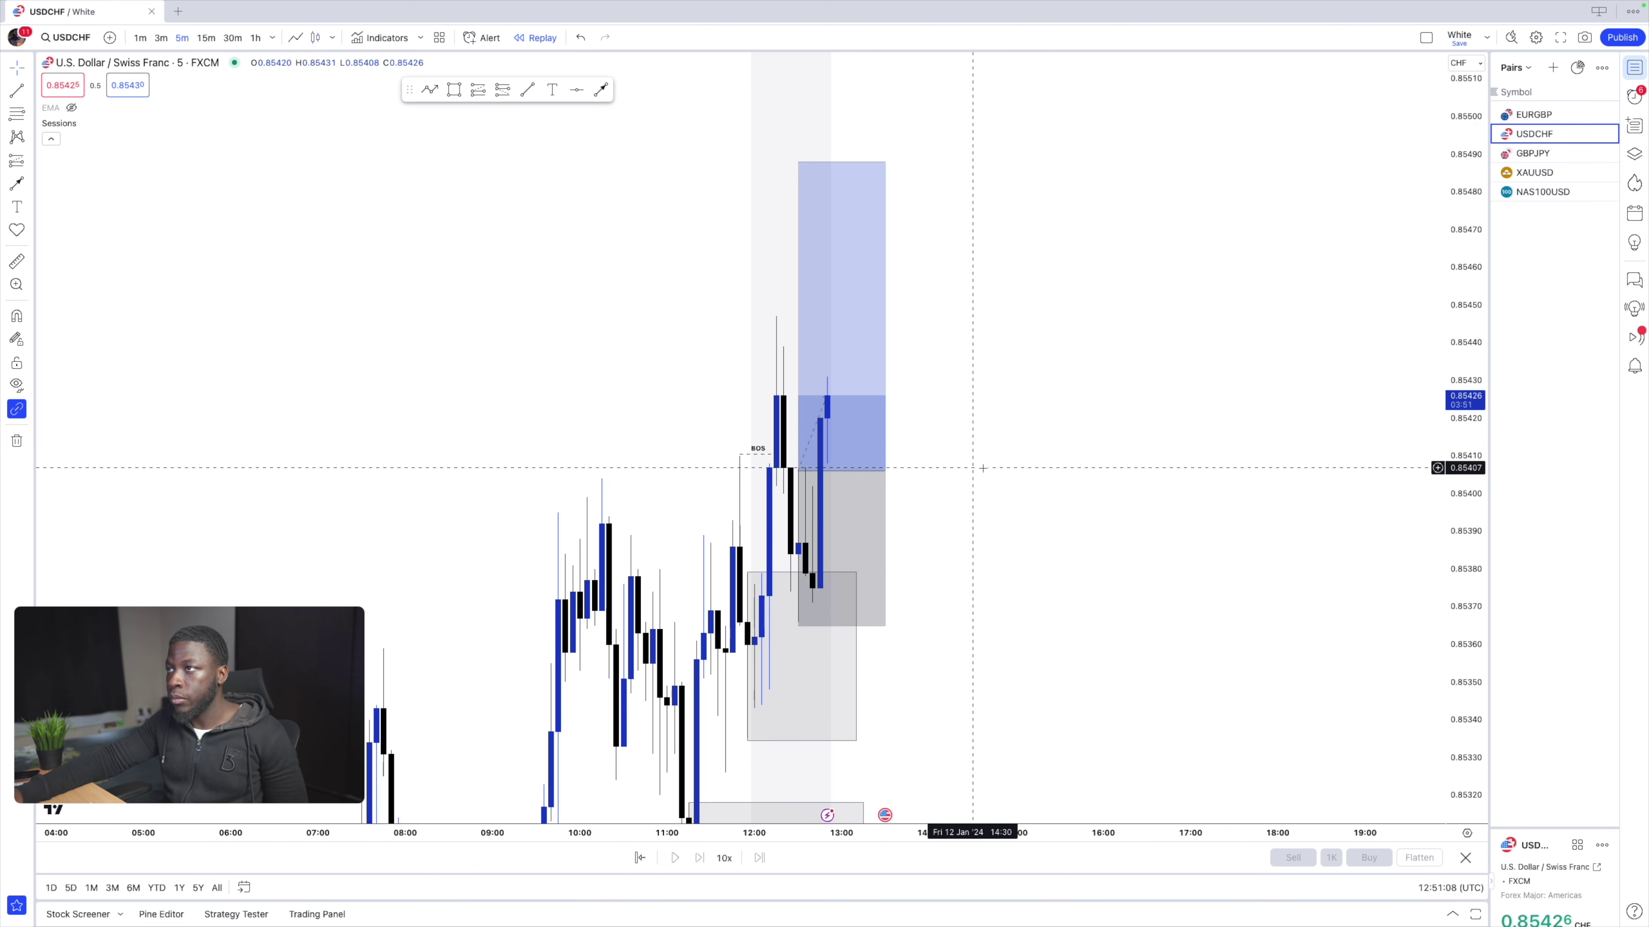
mouse_move(833, 394)
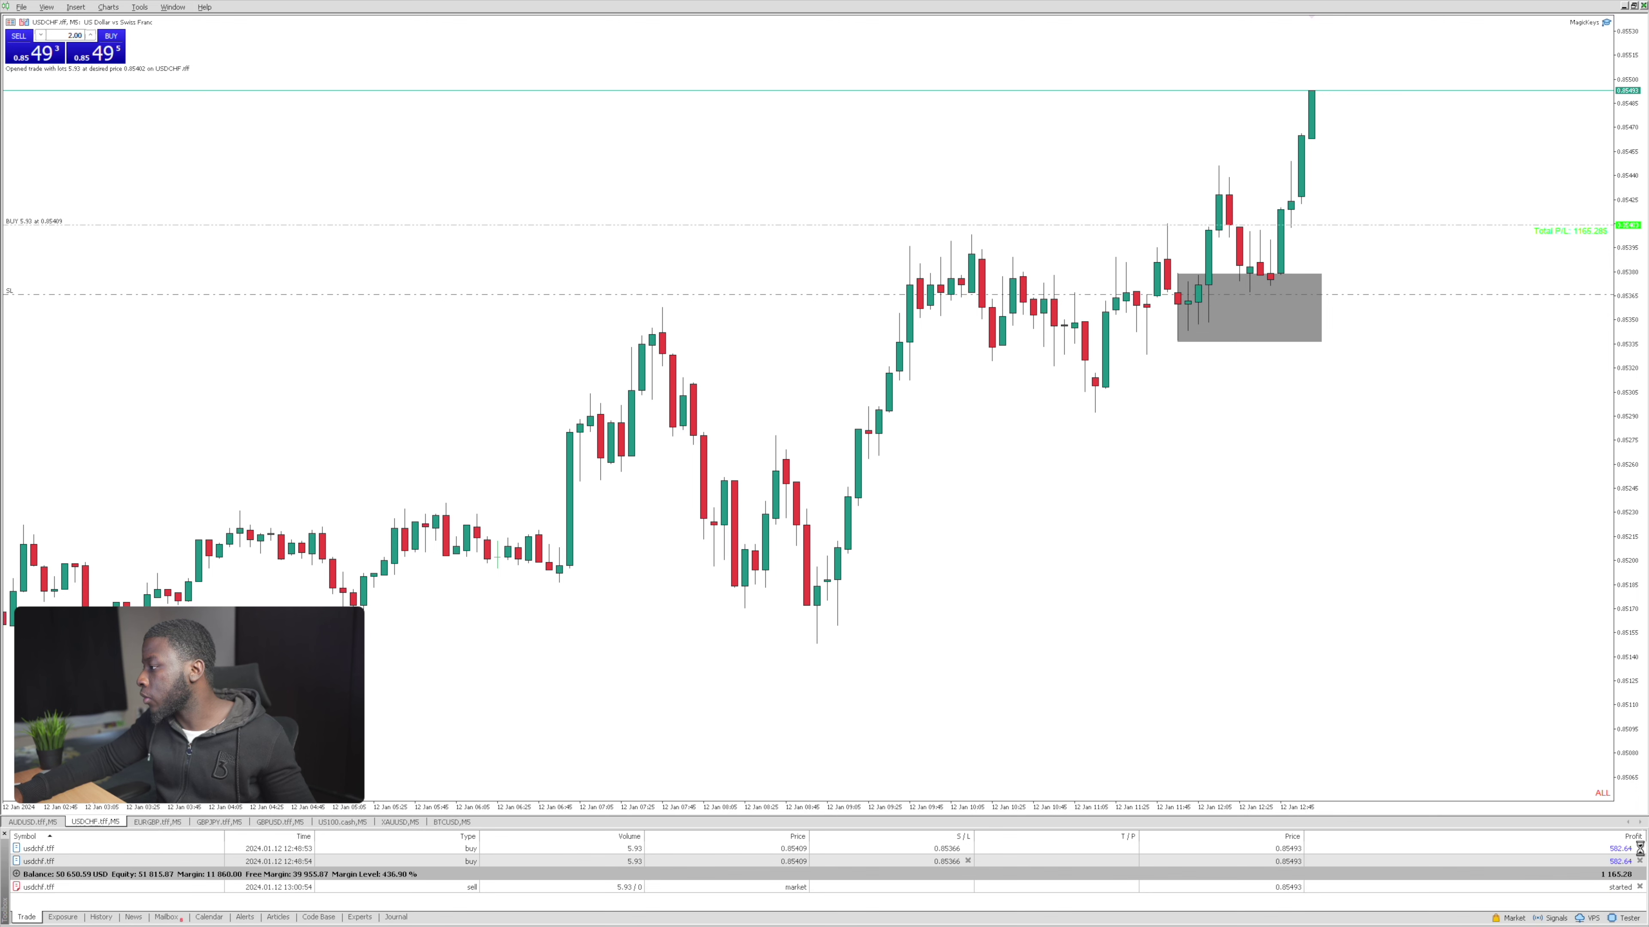
Step: Switch to MetaTrader 5 and close both open USDCHF buy positions
left_click(1640, 848)
left_click(1640, 848)
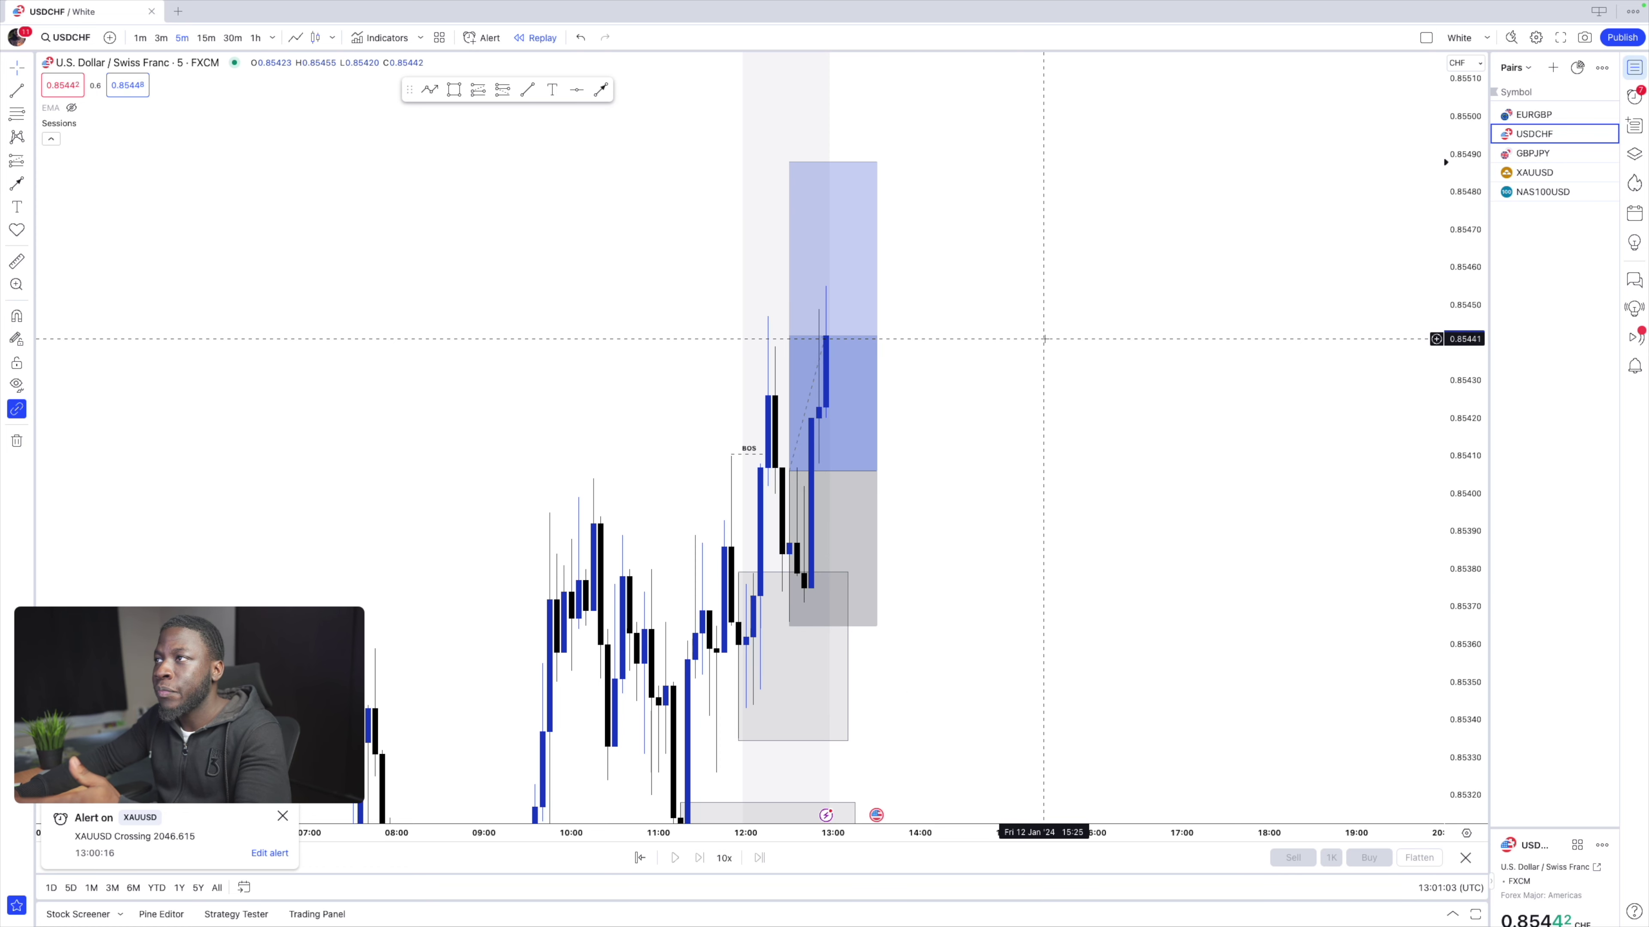
Step: Review the USDCHF long position on the TradingView chart and the January 2024 results on the trading journal dashboard
left_click_drag(1464, 253, 1464, 363)
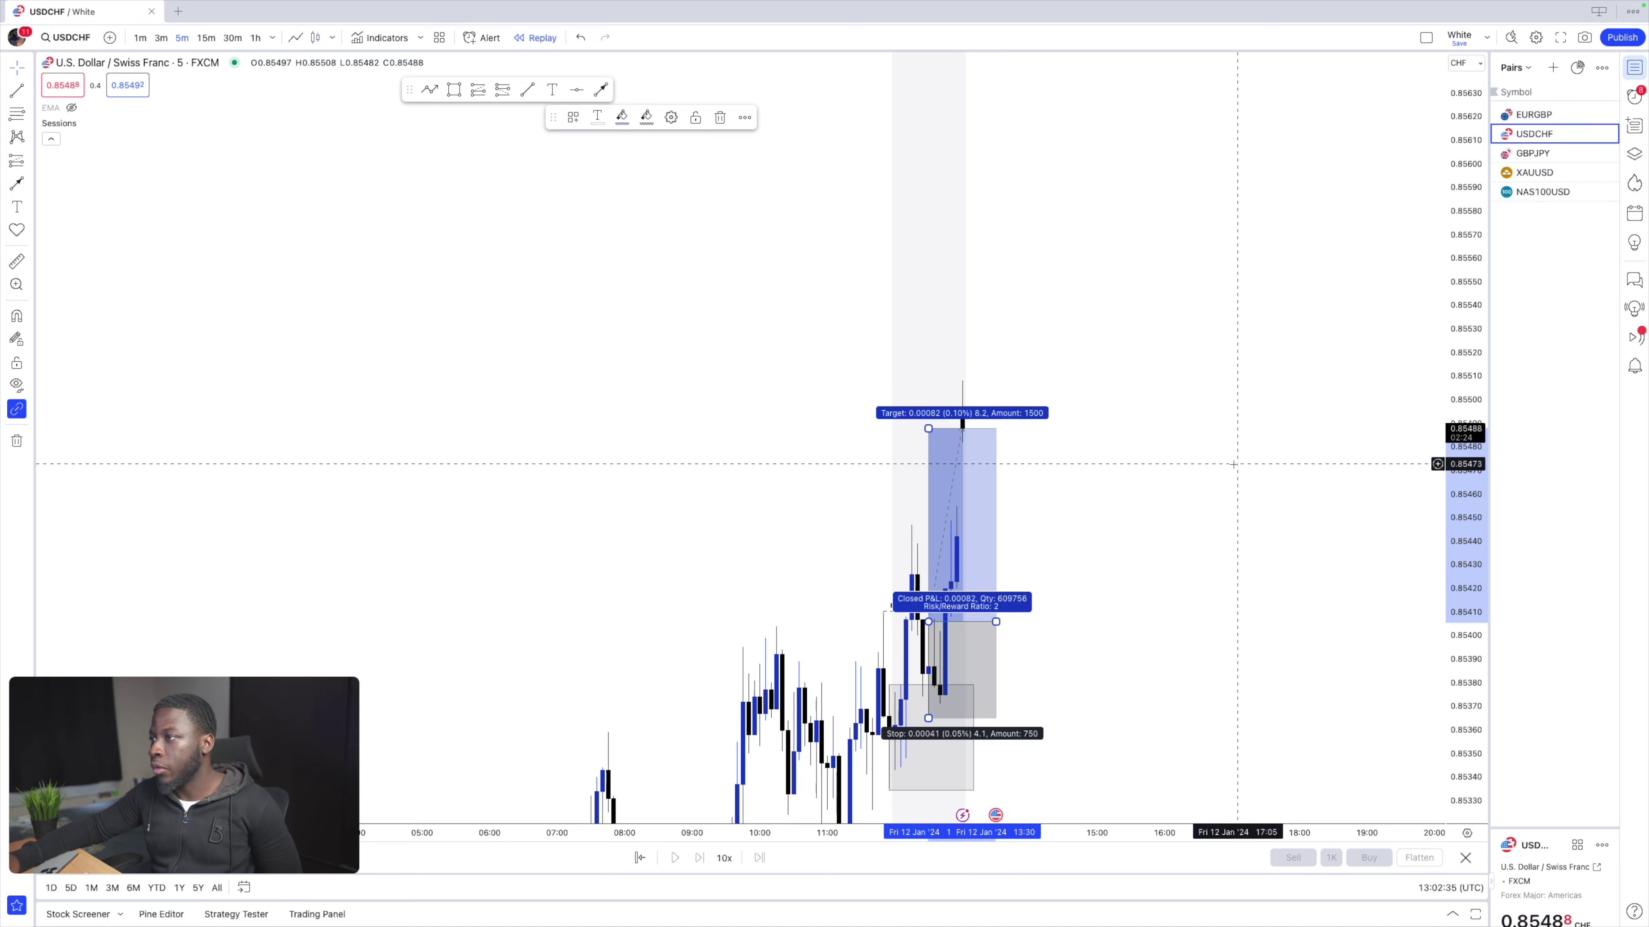
left_click(205, 38)
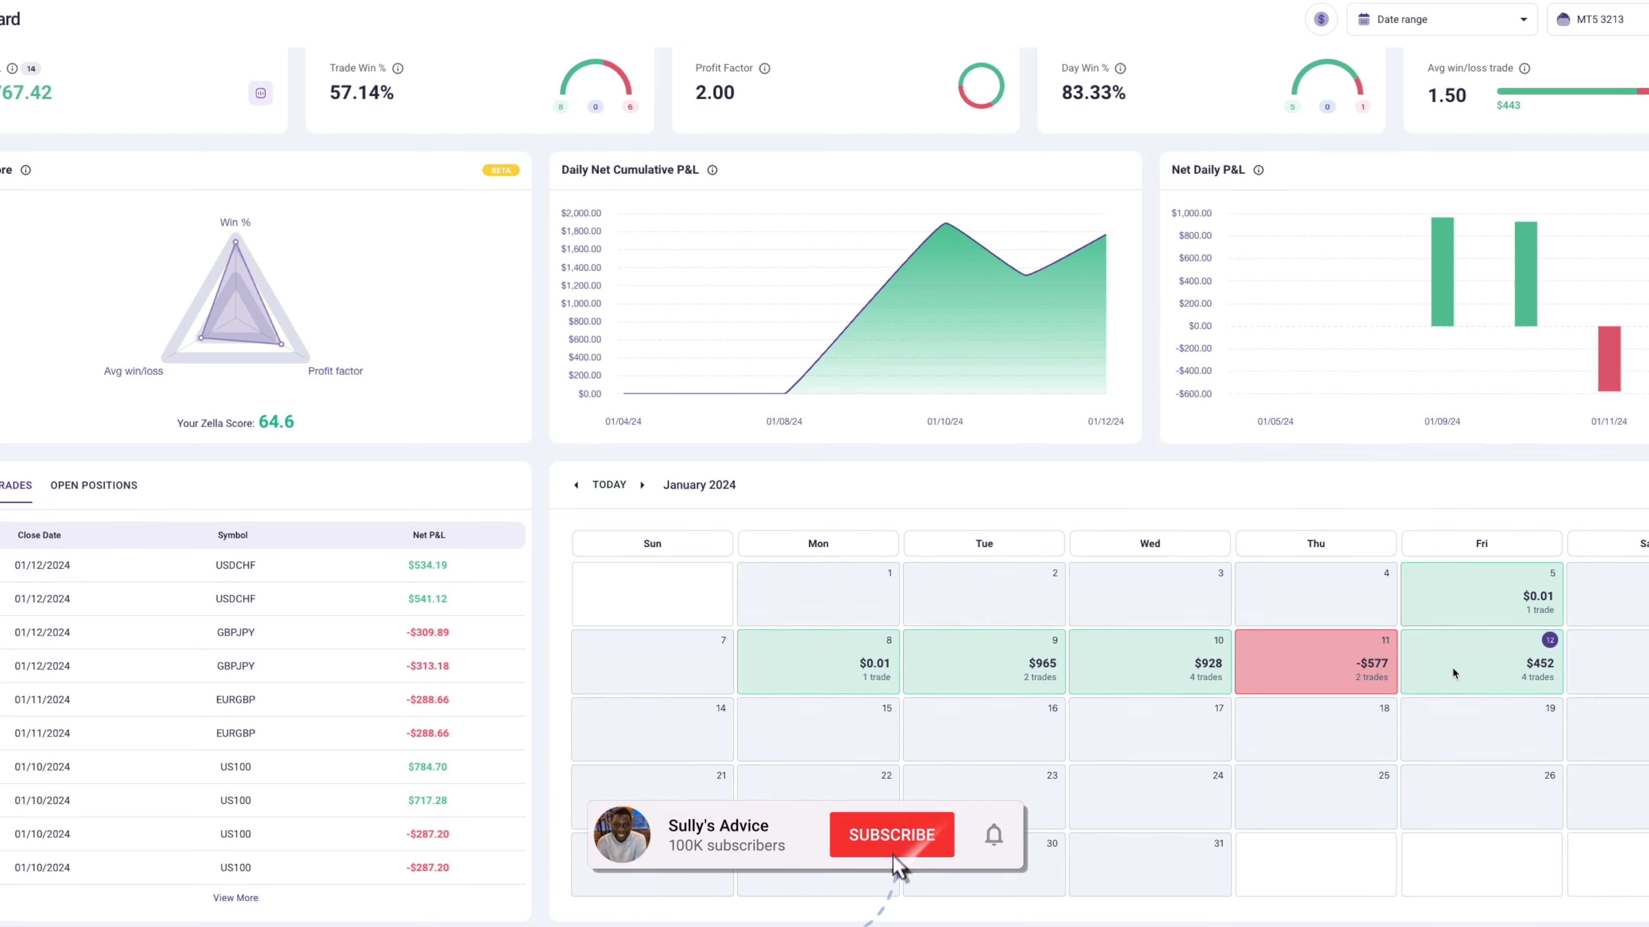
scroll(1451, 666, "down", 1)
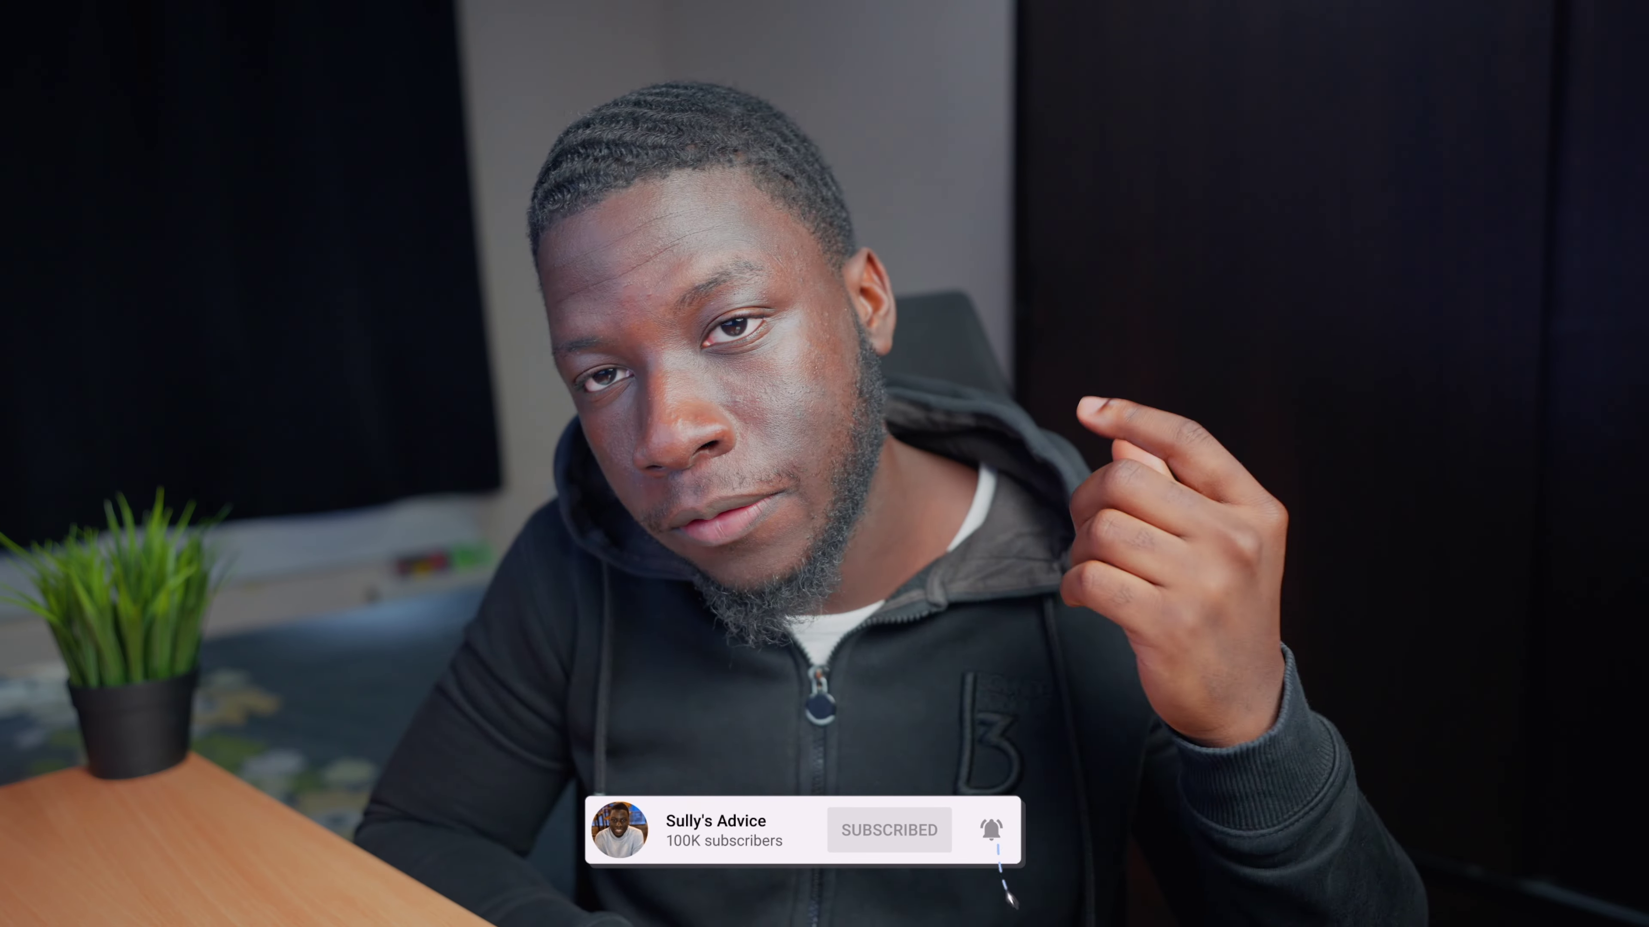